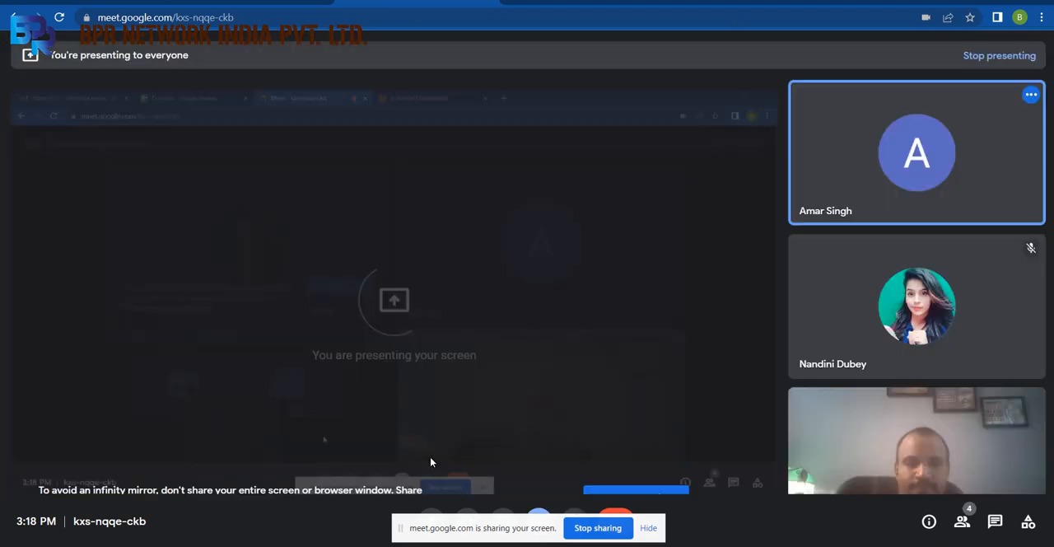
Leave the video call for the eSchool dashboard, dismiss the presenting notification, and start Excel with a blank workbook.
left_click(556, 2)
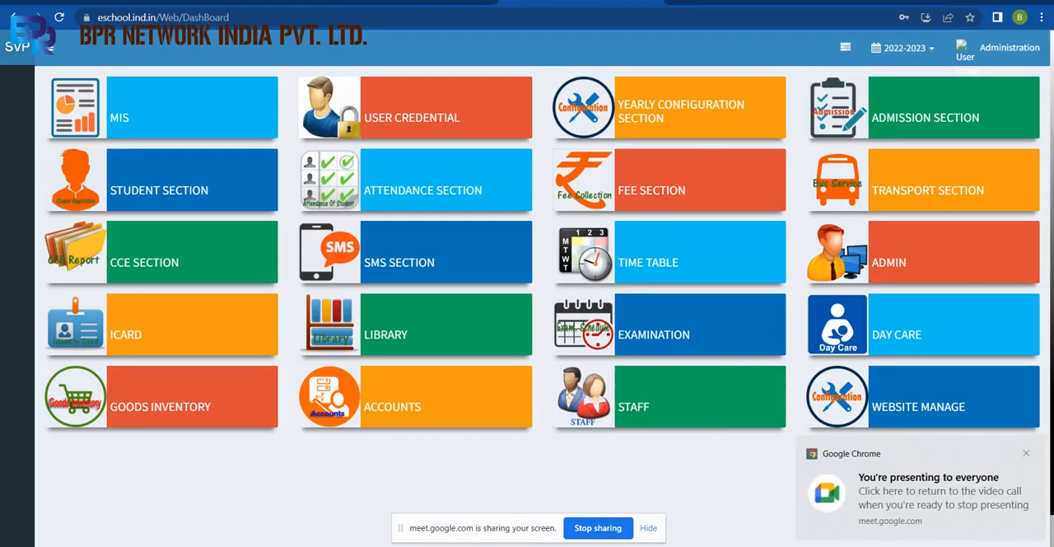
left_click(1026, 454)
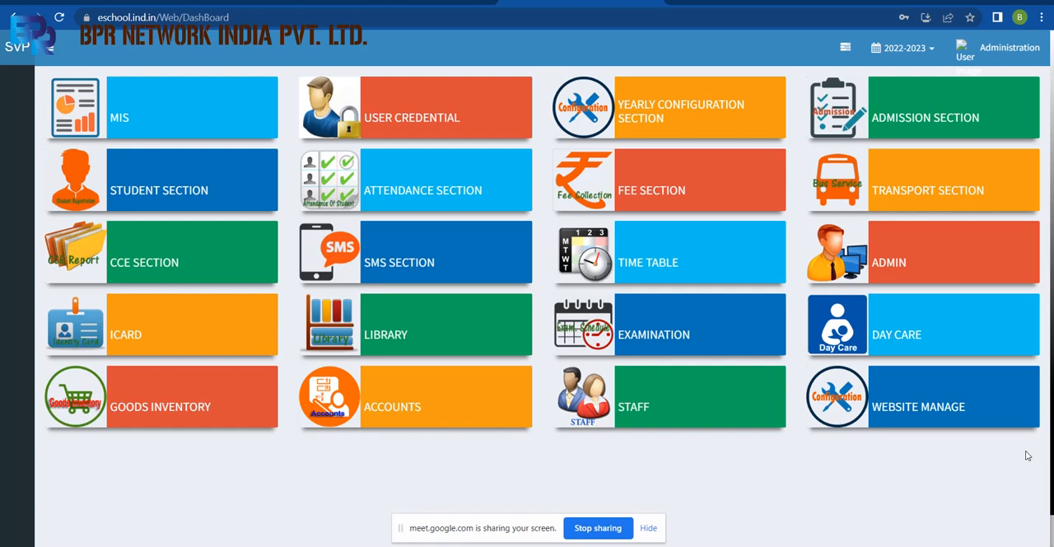
key("super+r")
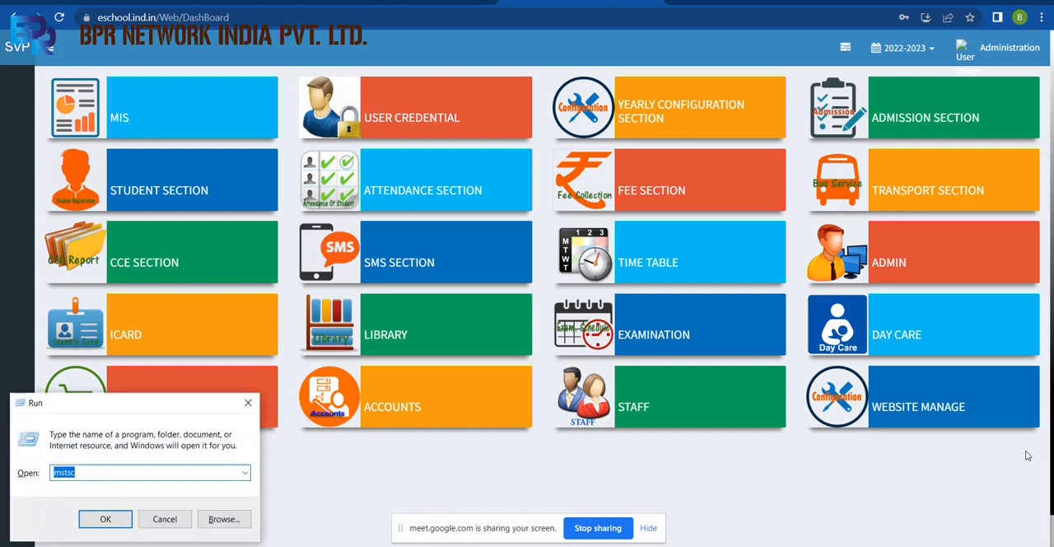
type("excel")
key("Return")
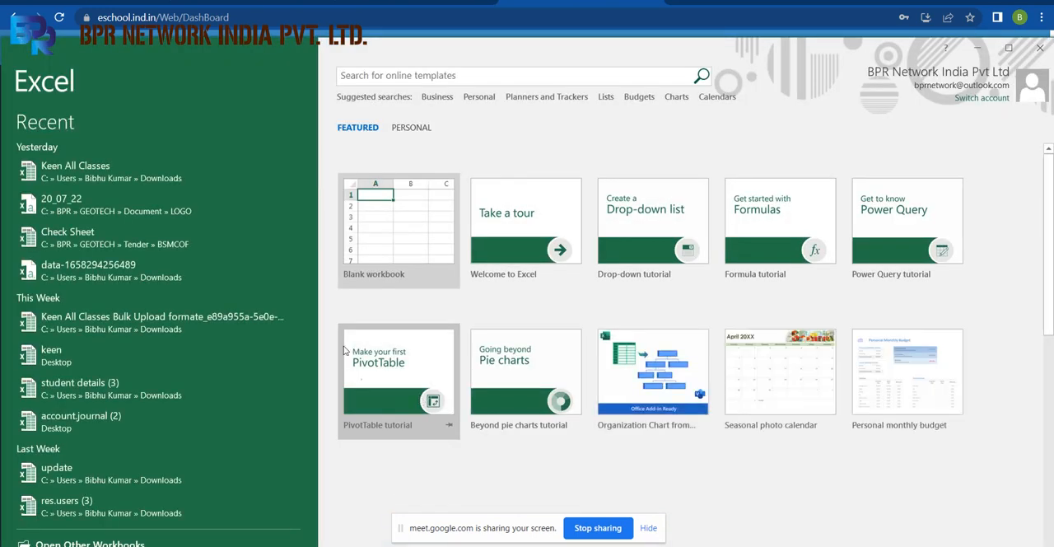
left_click(370, 247)
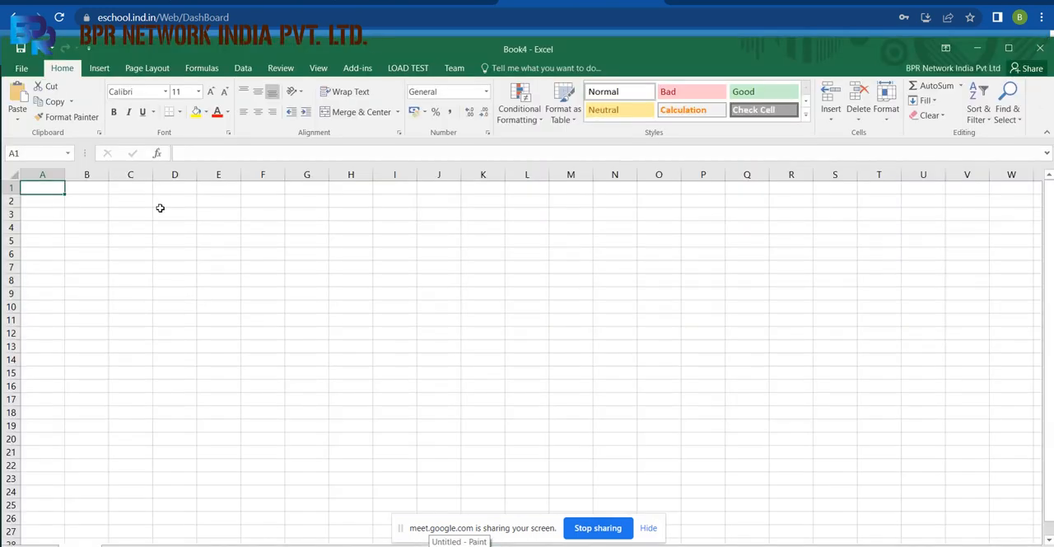
Enter the first-term exam headings PreMid-1, SE, NOTEB and HY across cells C4 to F4.
left_click(139, 223)
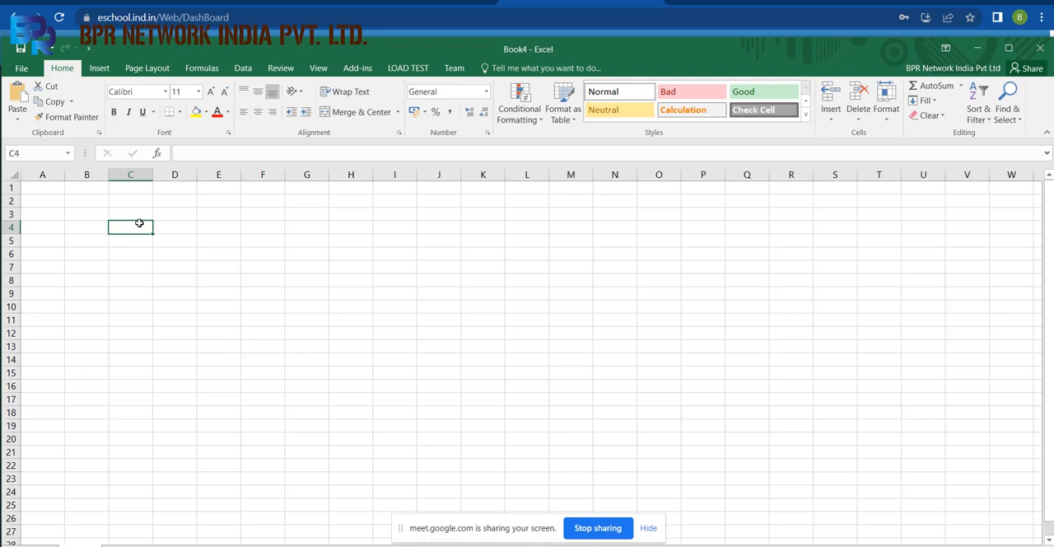
type("Pre")
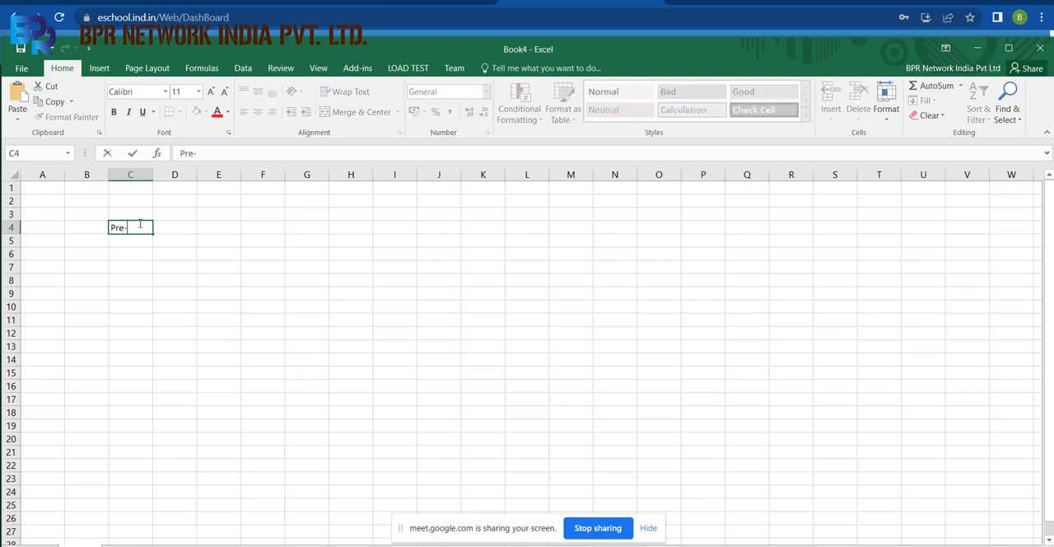
type("Mid-1")
key("Tab")
type("SE")
key("Tab")
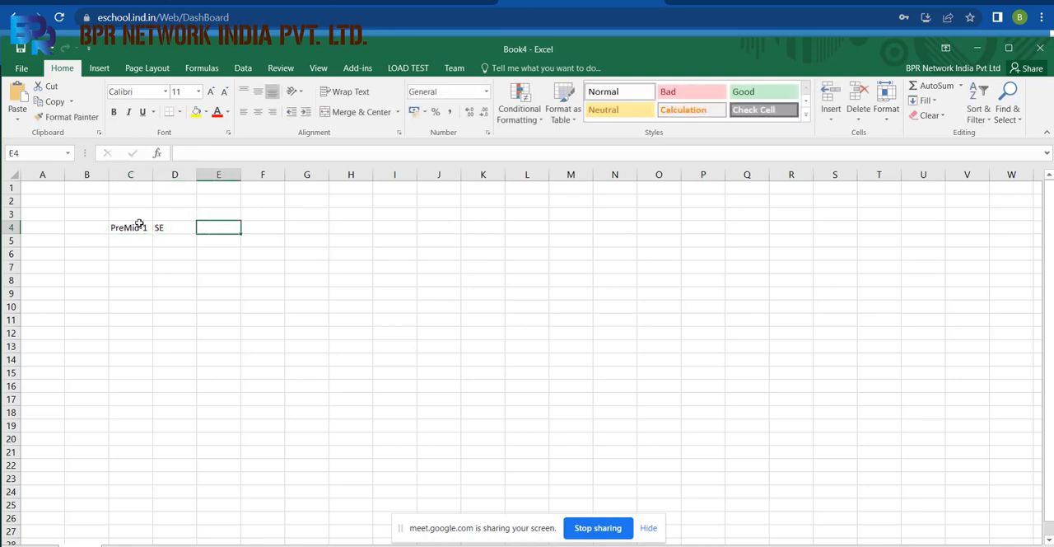
type("NOTEB")
key("Tab")
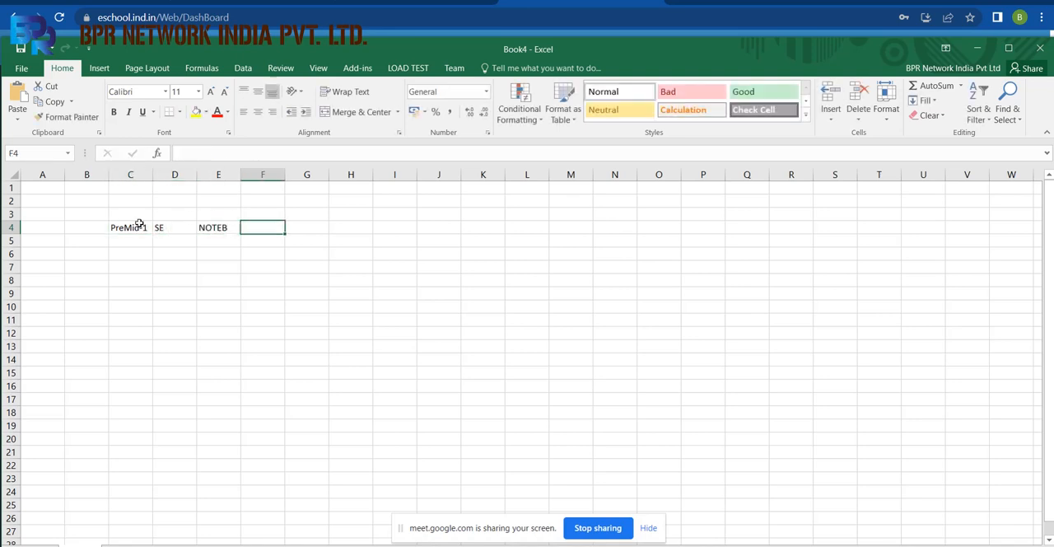
type("HY")
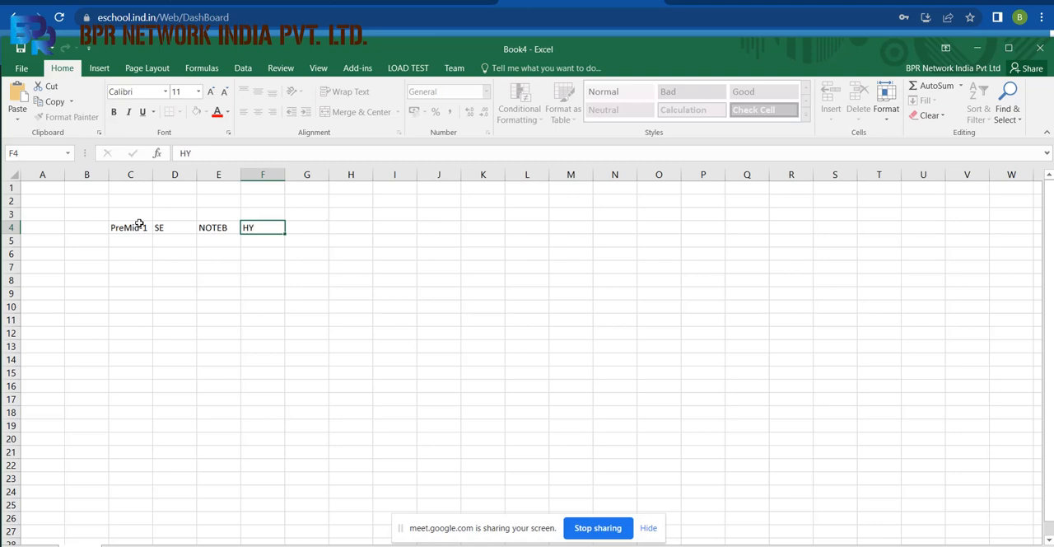
key("Tab")
Enter the second-term exam headings PostMid, SE, NOteB and Y across cells G4 to J4.
type("Prem")
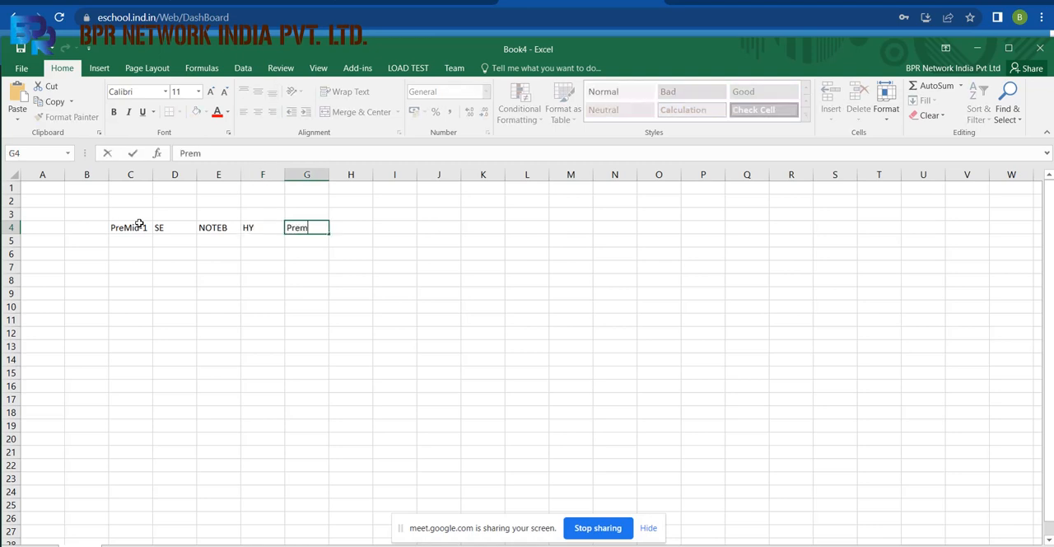
key("BackSpace")
key("BackSpace")
key("BackSpace")
key("BackSpace")
type("PostMid")
key("Tab")
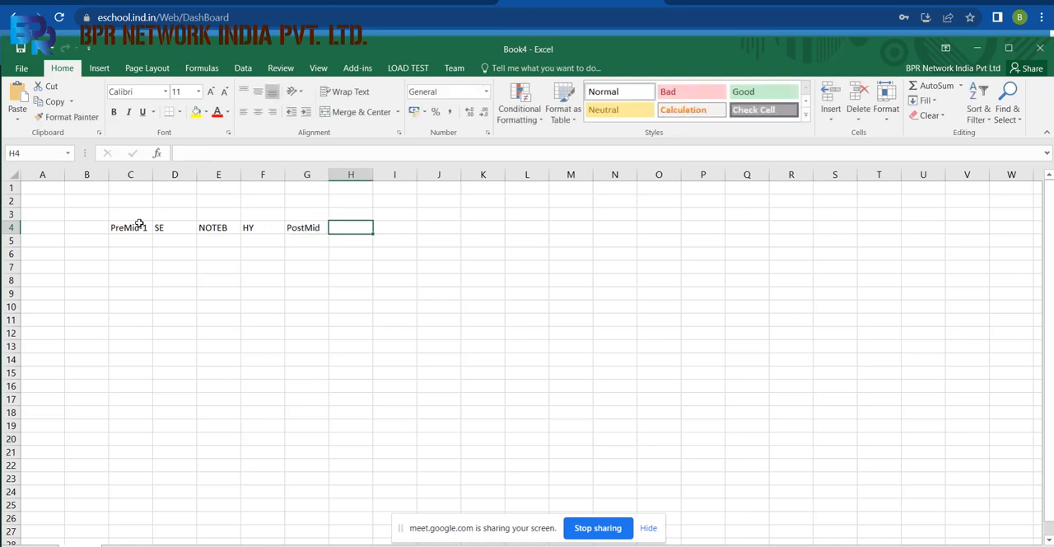
type("SE")
key("Tab")
type("NOteB")
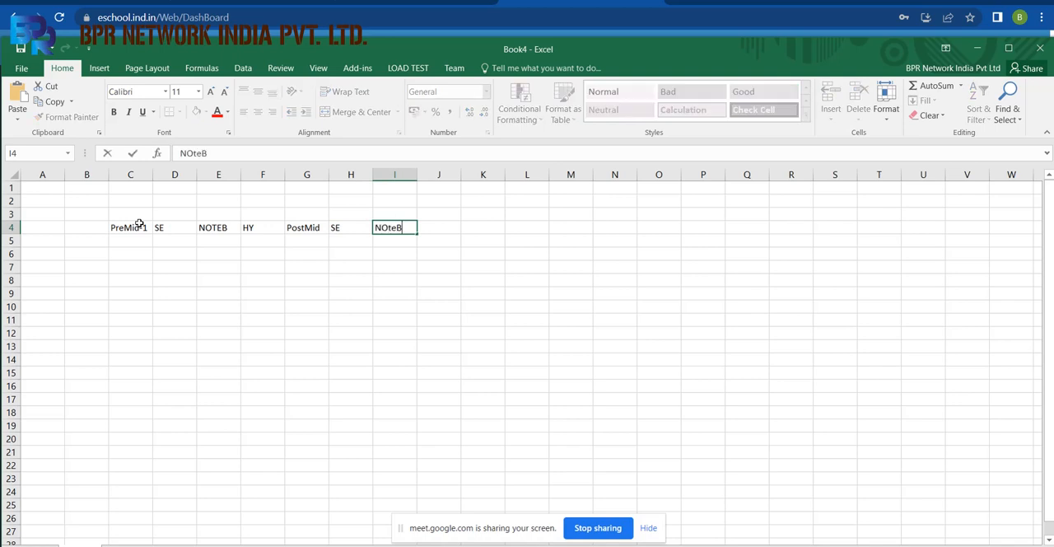
key("Tab")
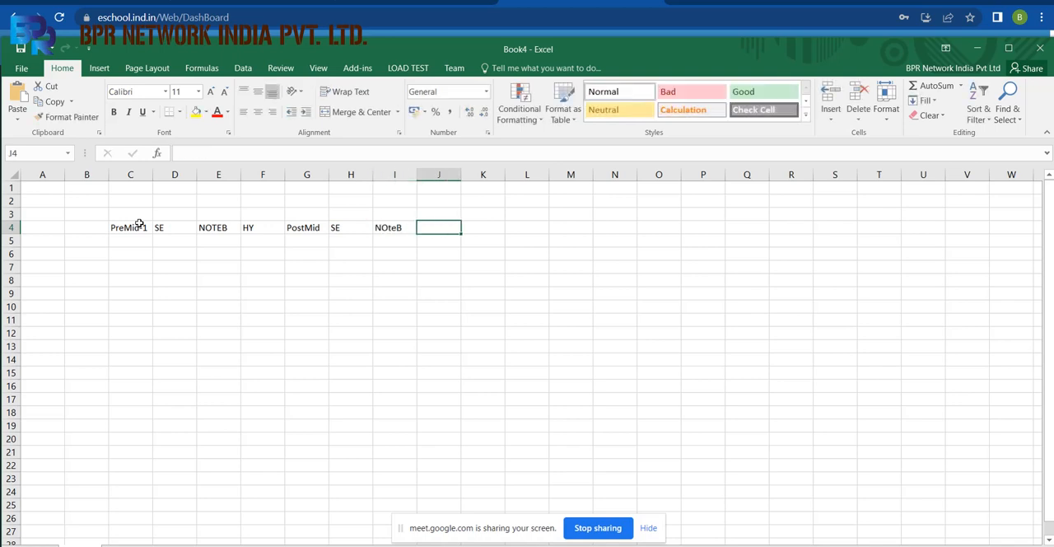
type("Y")
Merge and center C3:F3 above the first four exam headings and label it First-1.
left_click_drag(123, 216, 264, 216)
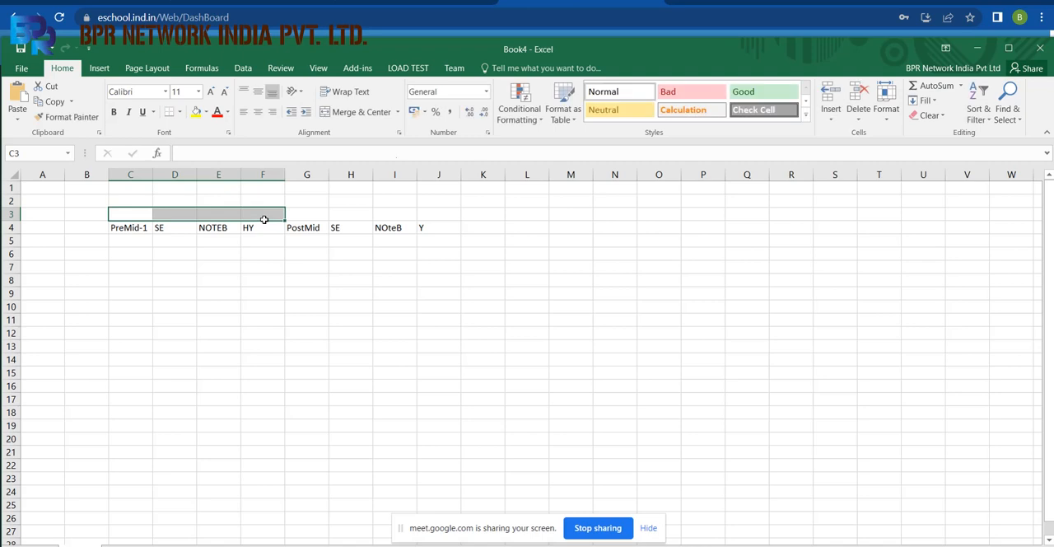
left_click(346, 113)
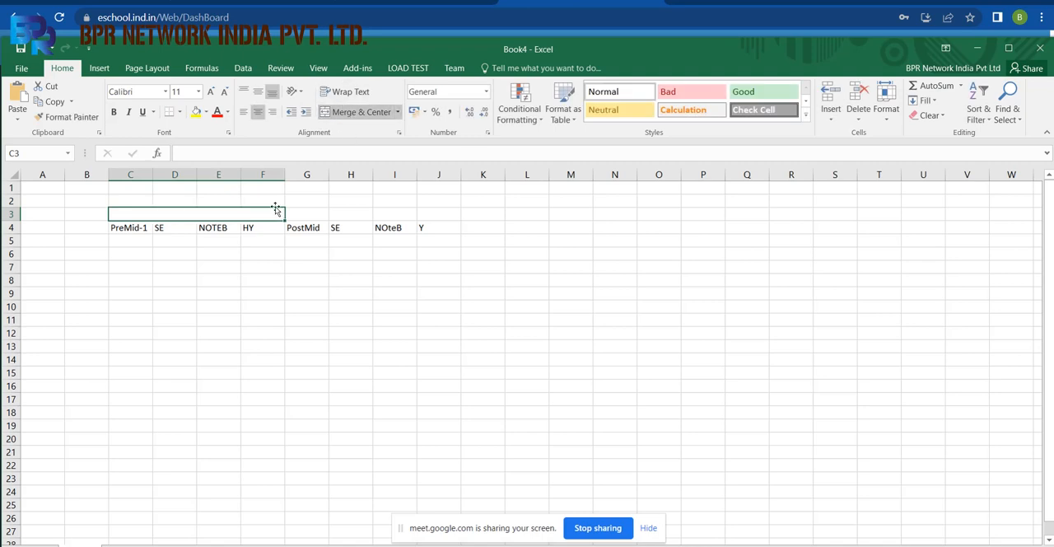
type("First-1")
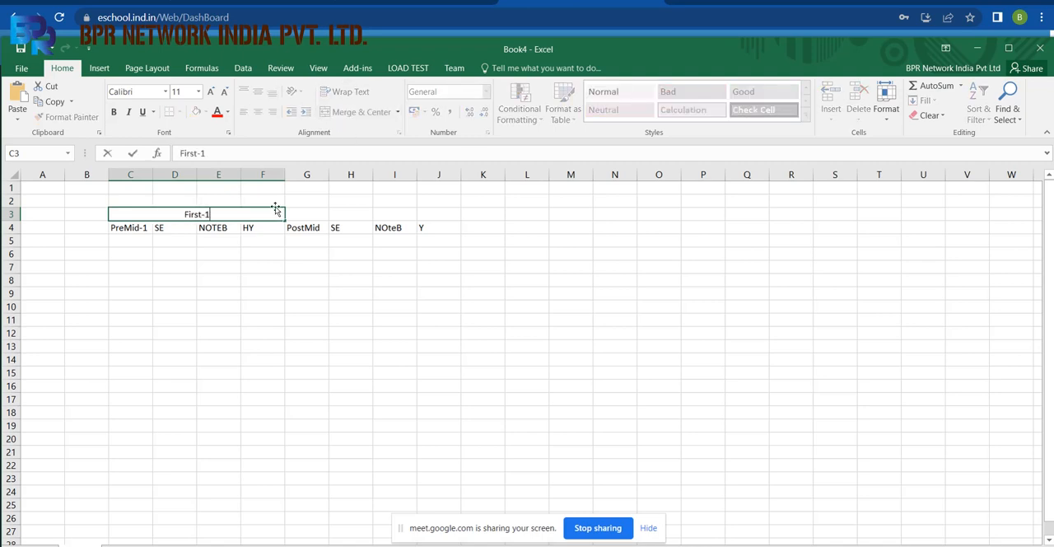
Merge and center G3:J3 above the last four exam headings and label it Second-2.
left_click_drag(300, 212, 421, 216)
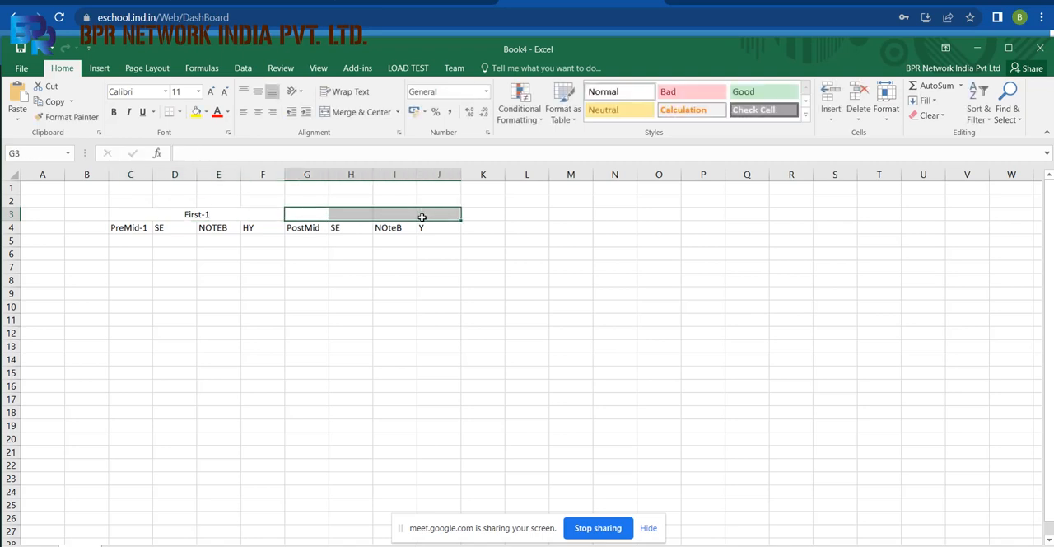
left_click(354, 114)
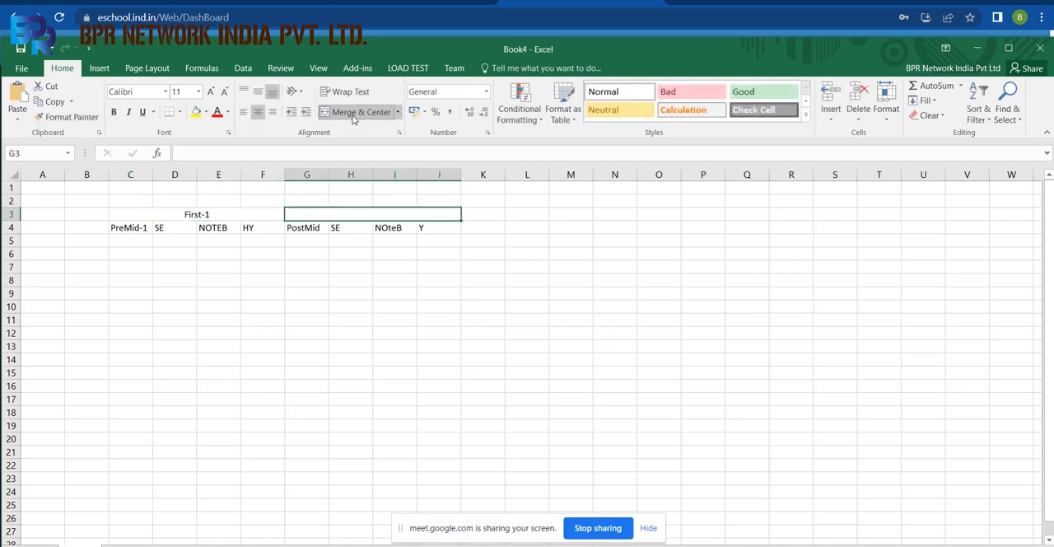
type("Second")
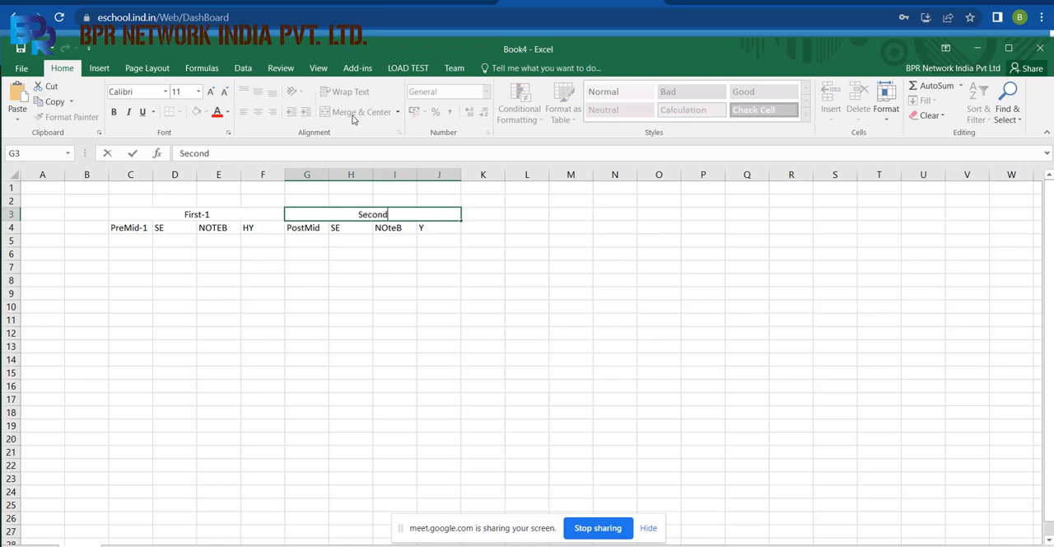
type("-2")
left_click(424, 241)
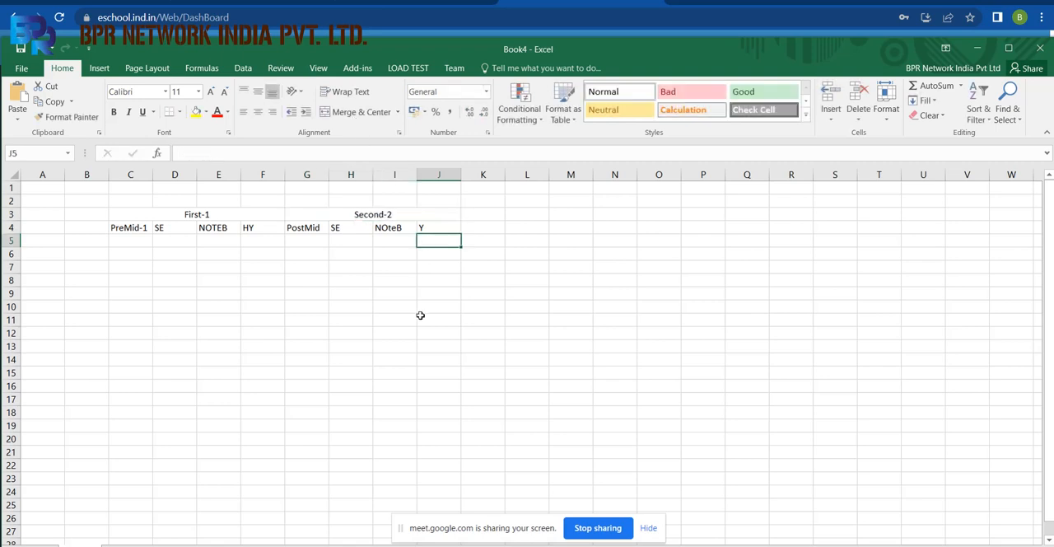
Apply all borders to the exam table in C3:J5.
left_click_drag(152, 215, 396, 238)
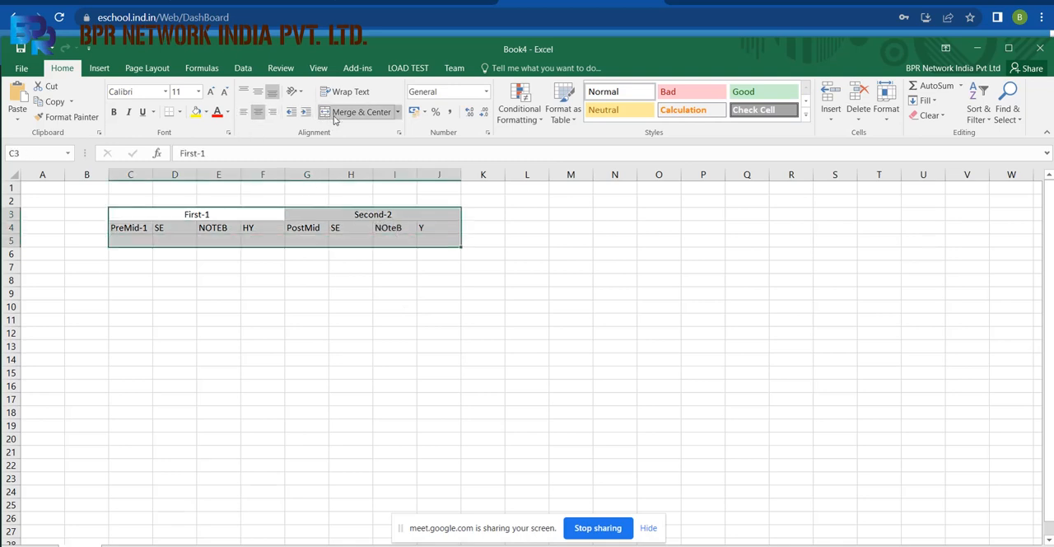
left_click(179, 111)
left_click(195, 229)
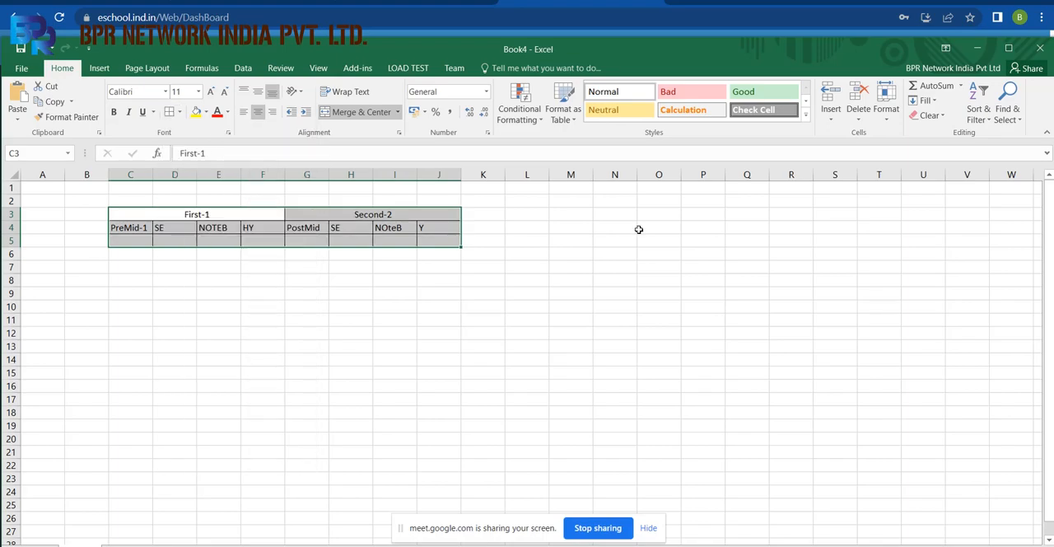
Switch to the eSchool web application, open the CCE section and view its Report and Configuration options.
left_click(469, 2)
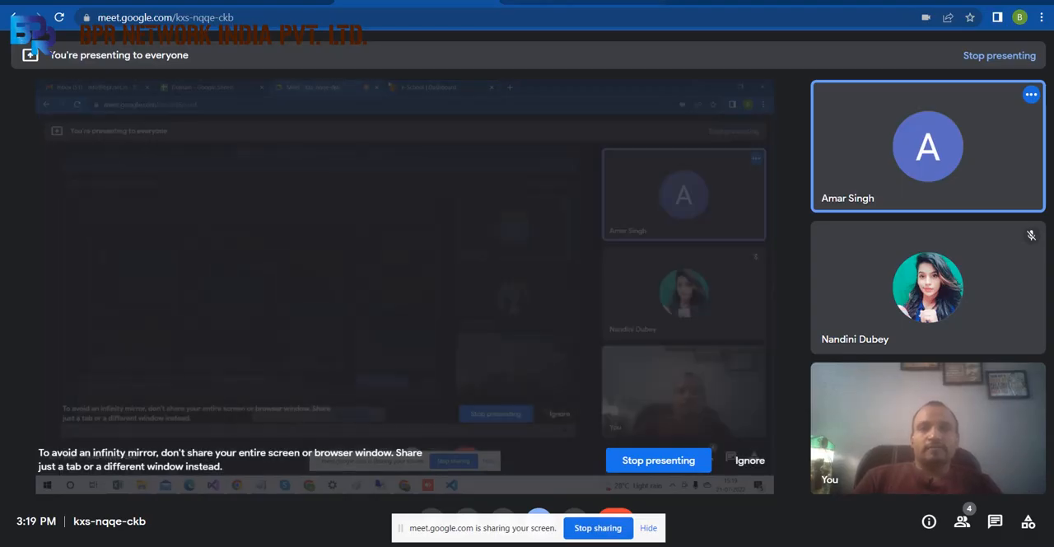
left_click(568, 1)
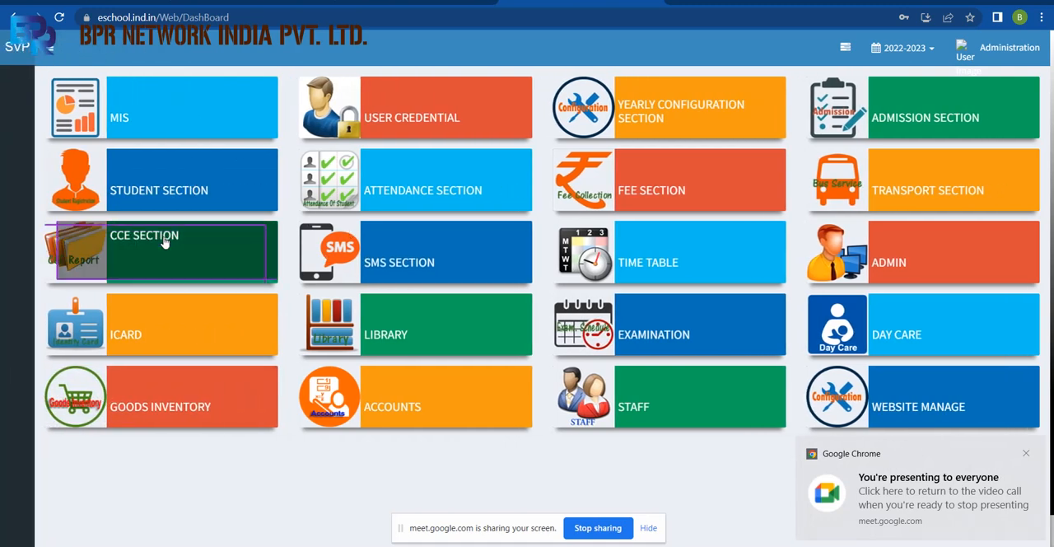
left_click(198, 260)
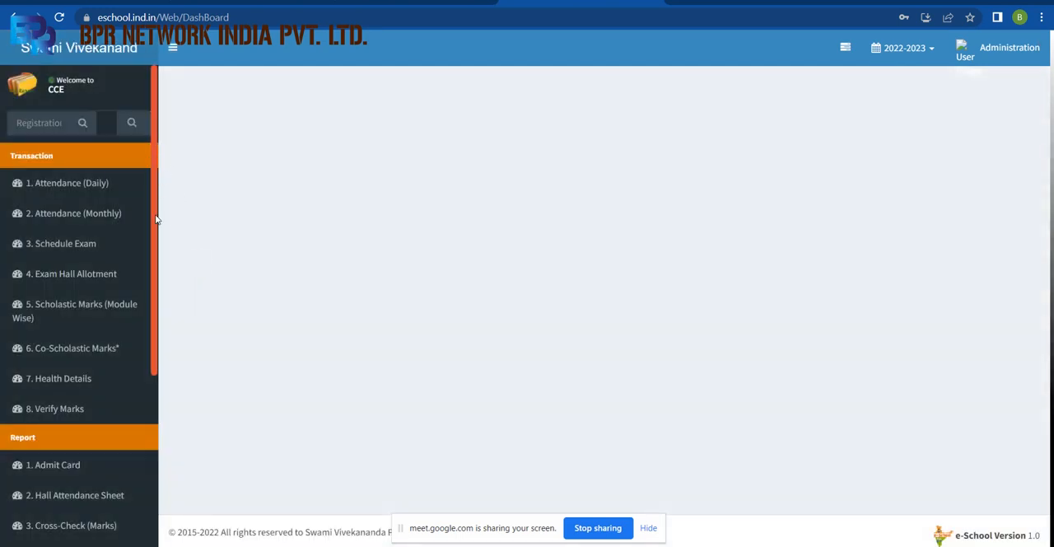
left_click_drag(157, 219, 189, 435)
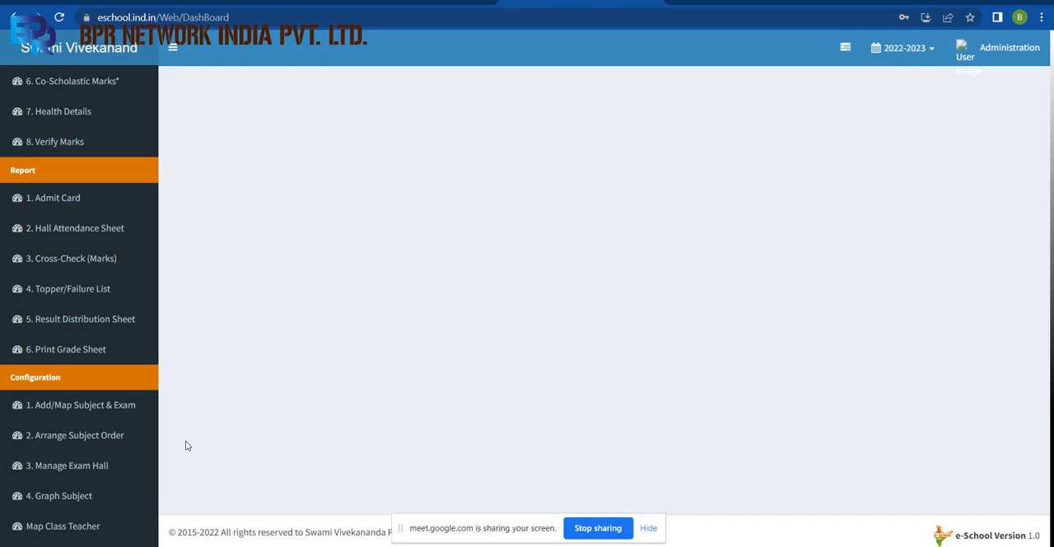
Switch back to the Excel workbook and enter the headings Class in A4 and Subject in B4.
key("alt+Tab")
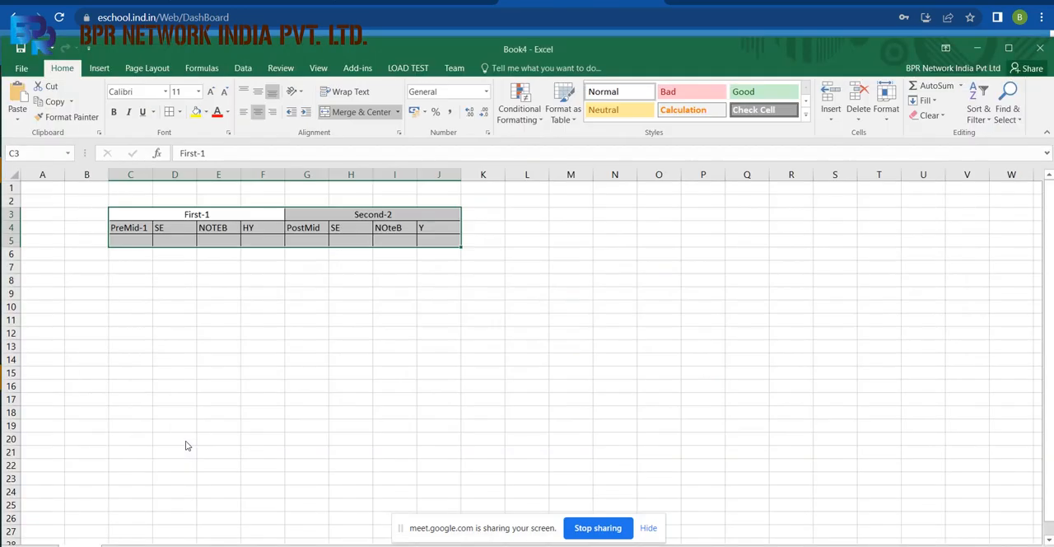
left_click(85, 225)
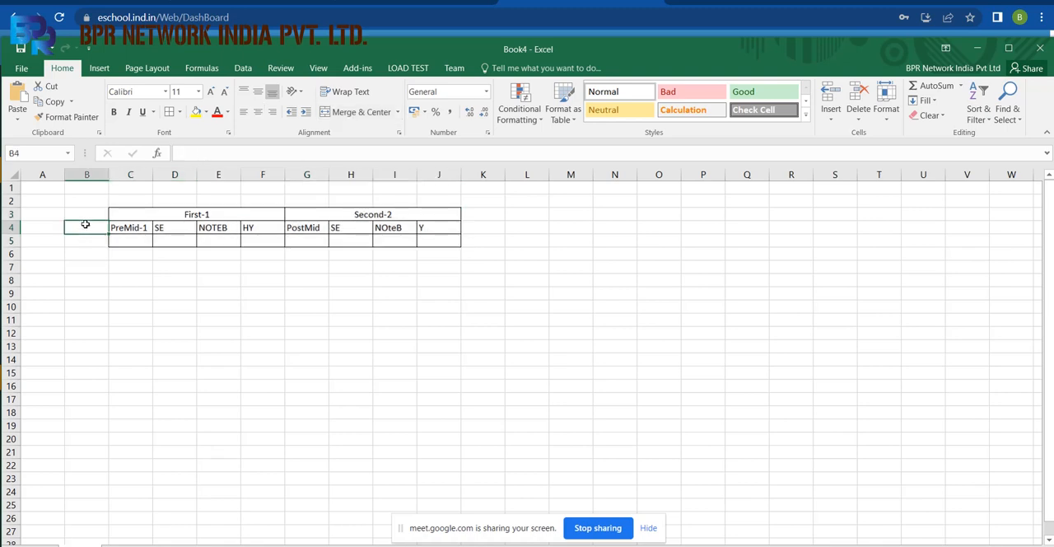
type("Class")
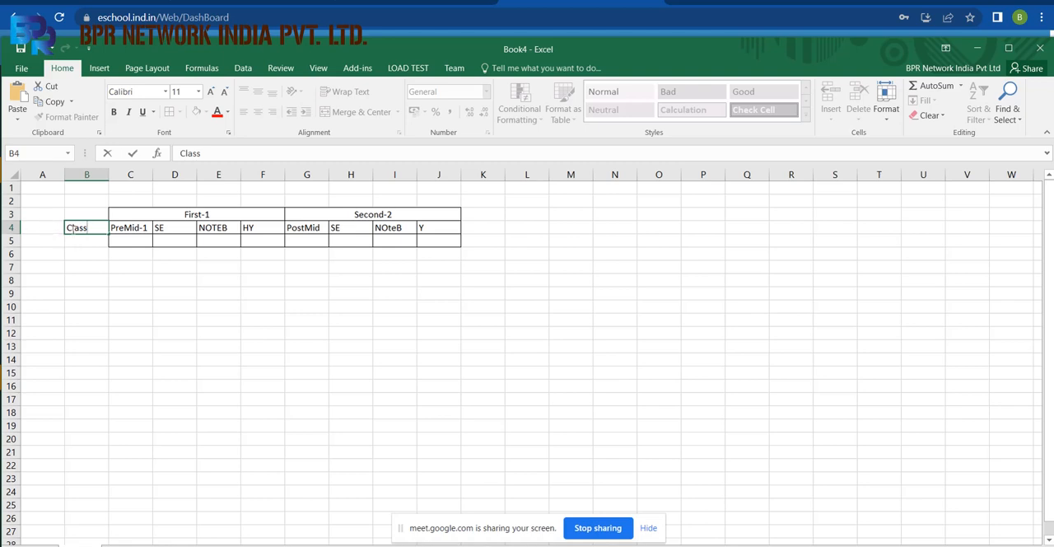
left_click(42, 228)
type("Cla")
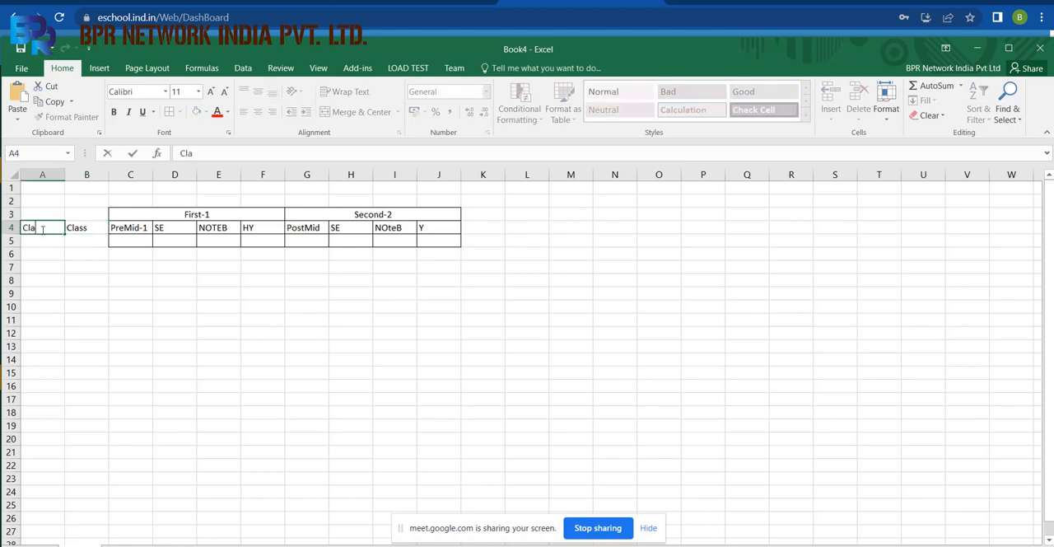
type("ss")
left_click(88, 228)
type("Subjec")
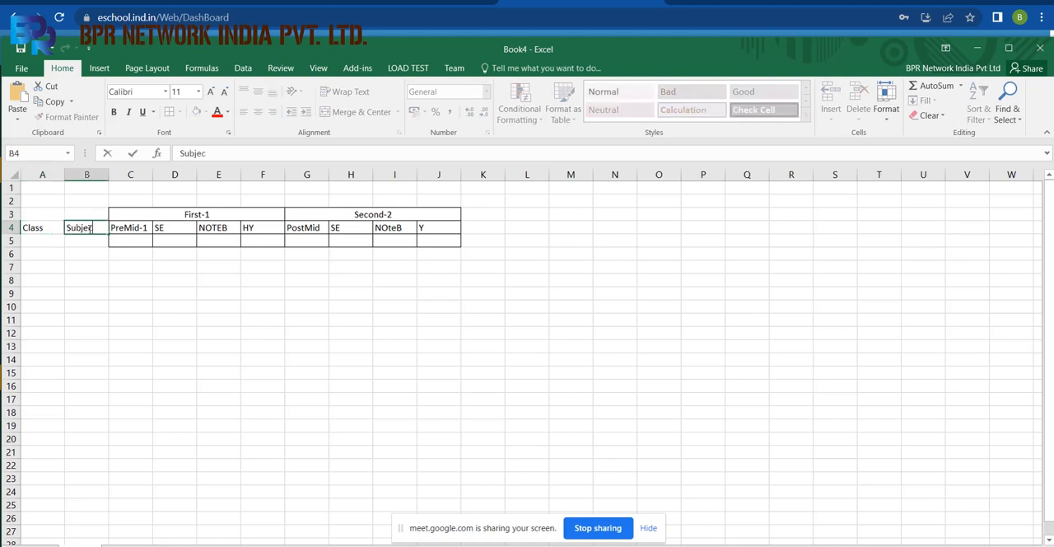
type("t")
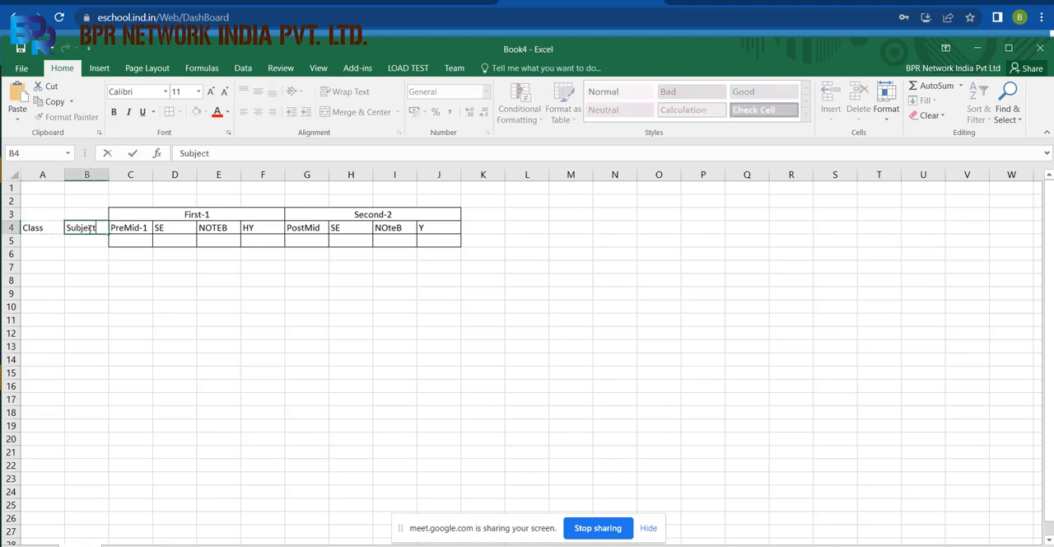
Insert two blank columns between the Subject and PreMid-1 columns.
left_click(130, 174)
right_click(131, 175)
left_click(173, 275)
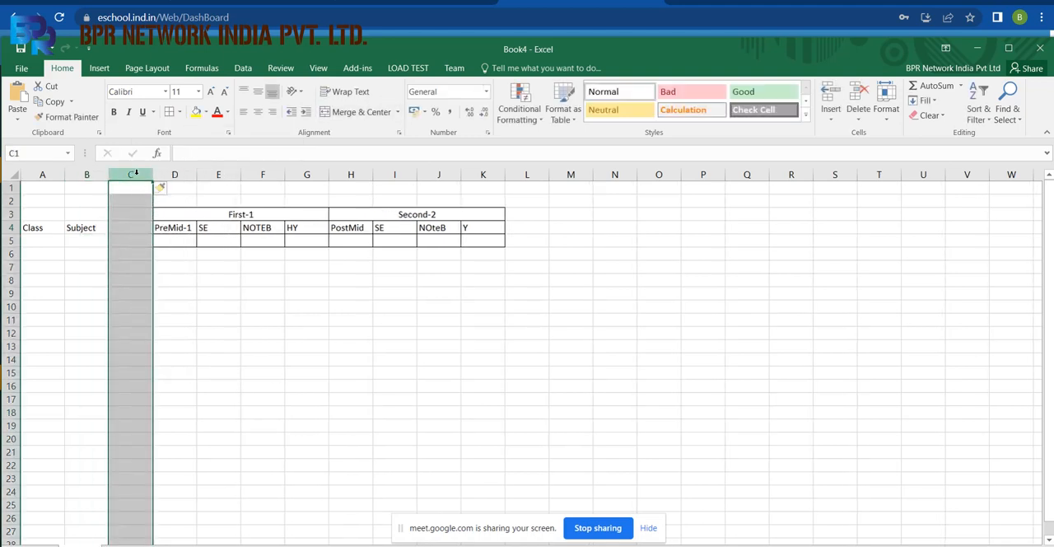
right_click(139, 175)
left_click(168, 269)
Enter the First-1 maximum marks 10, 5, 5 and 80 in E5:H5 under PreMid-1, SE, NOTEB and HY.
left_click(131, 228)
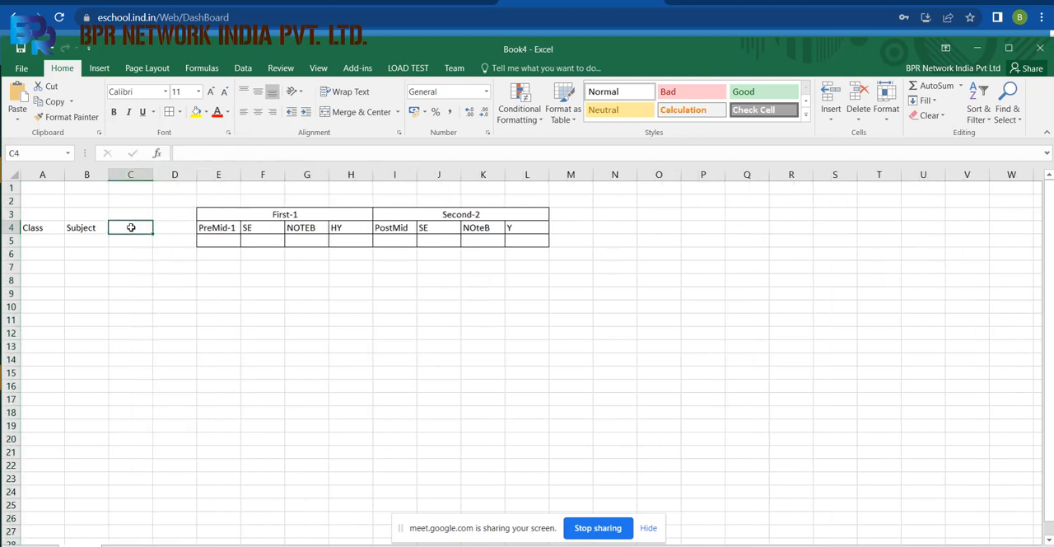
left_click(219, 241)
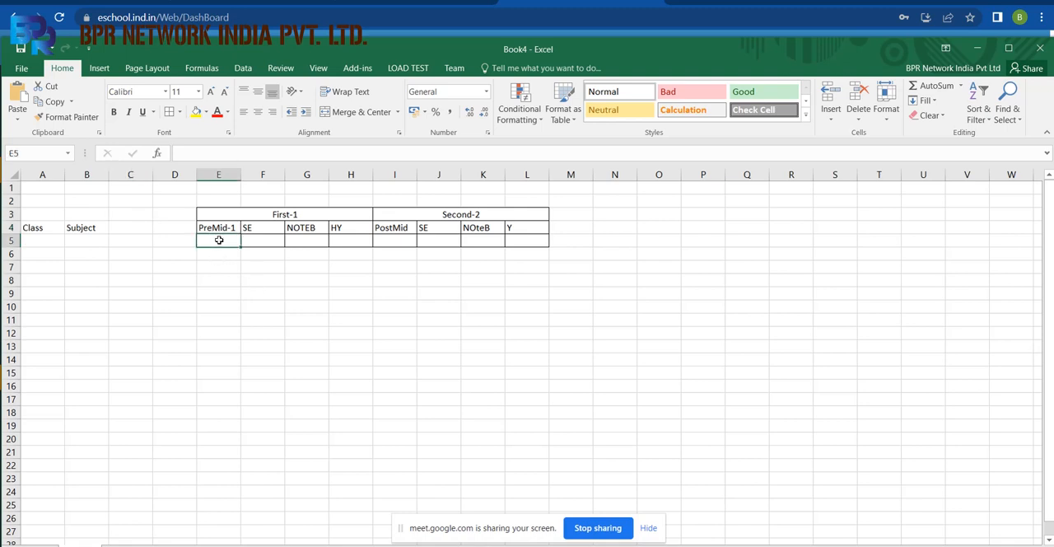
type("10")
key("Tab")
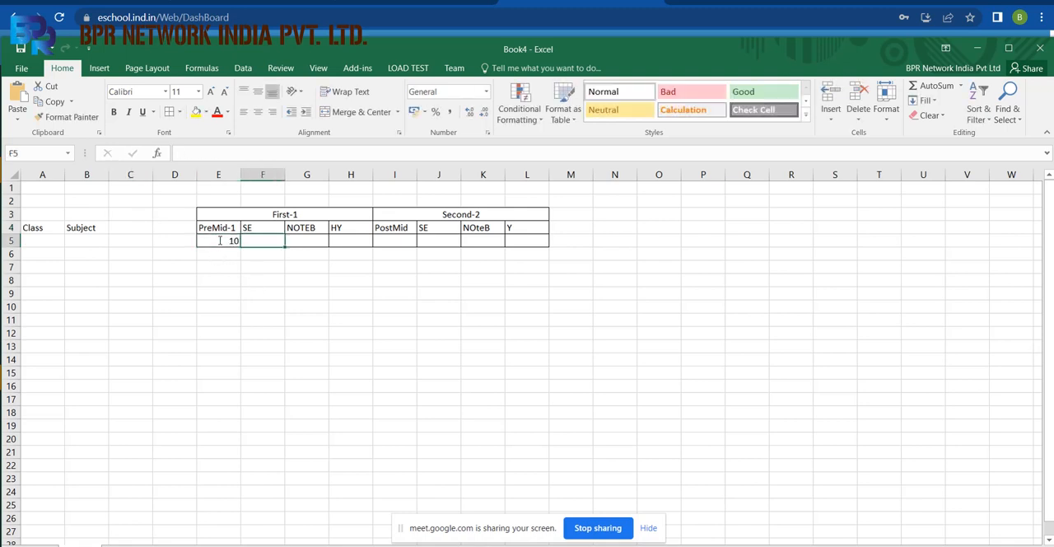
type("5")
key("Tab")
type("5")
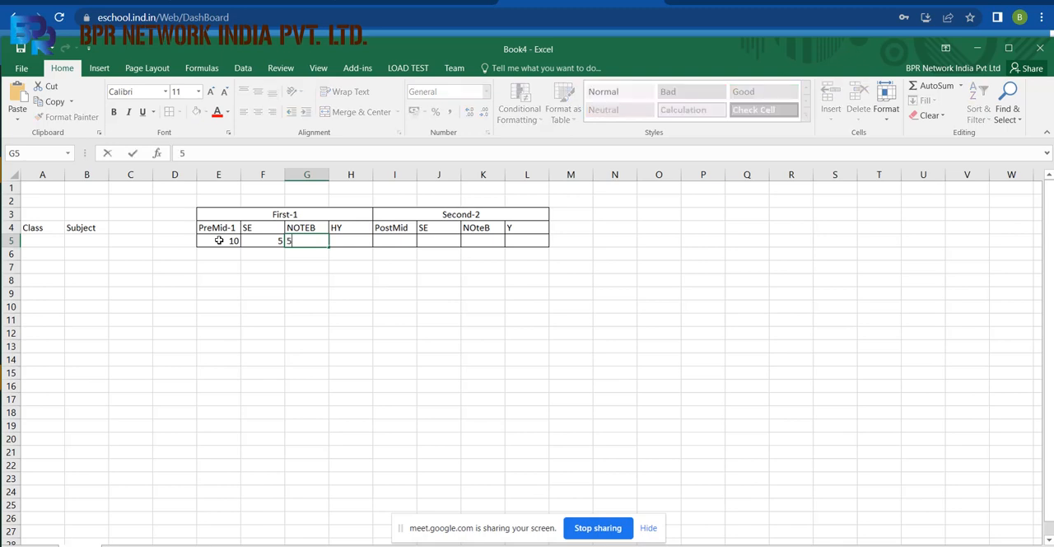
key("Tab")
type("80")
key("Tab")
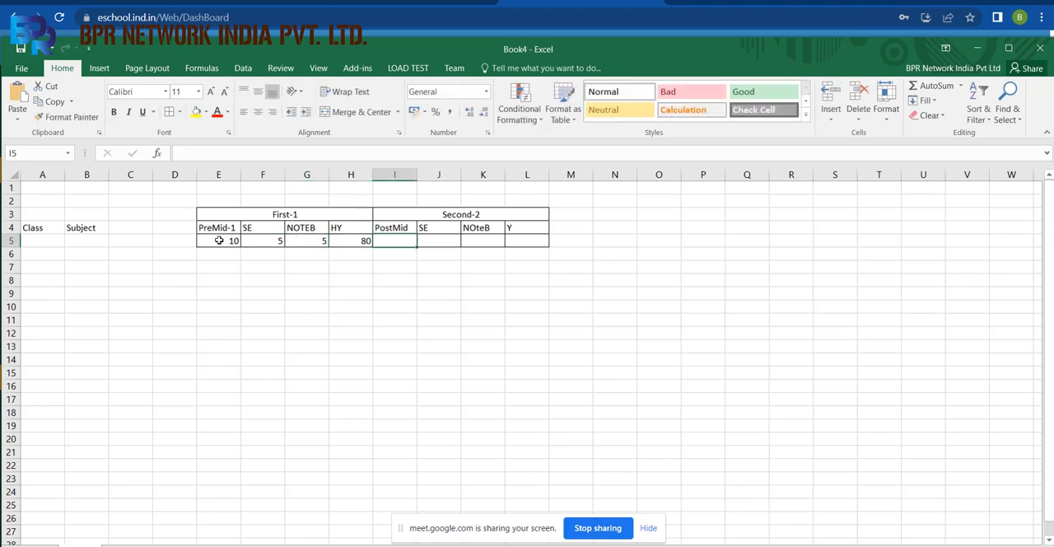
Enter the Second-2 maximum marks 10, 5, 5 and 80 in I5:L5 under PostMid, SE, NOteB and Y.
type("10")
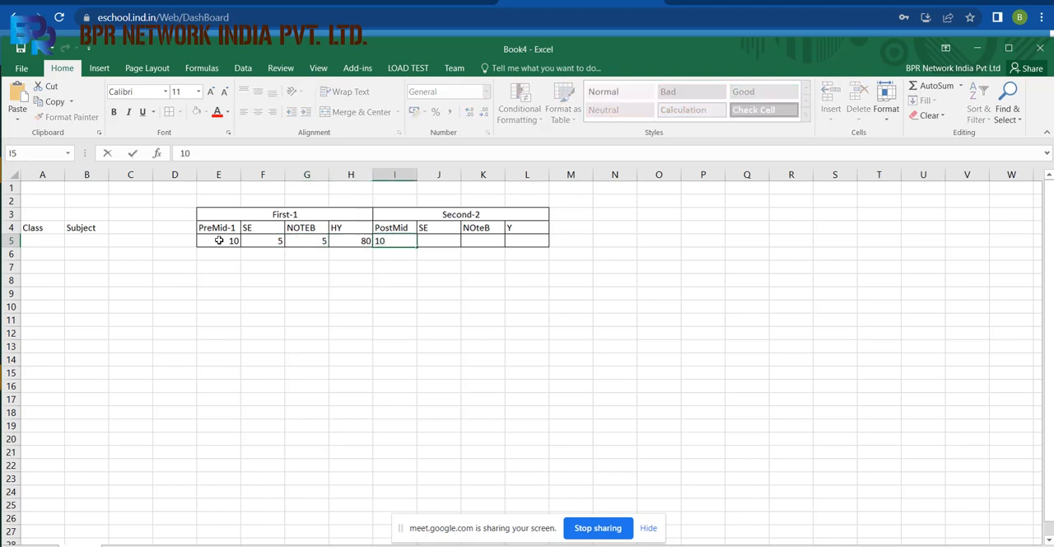
key("Caps_Lock")
key("Caps_Lock")
key("Tab")
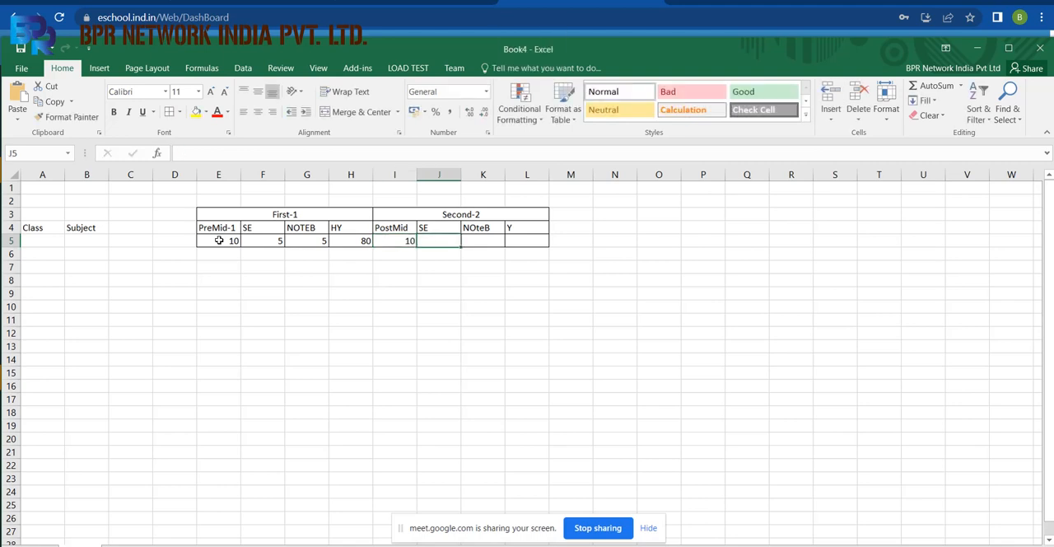
type("5")
key("Tab")
type("5")
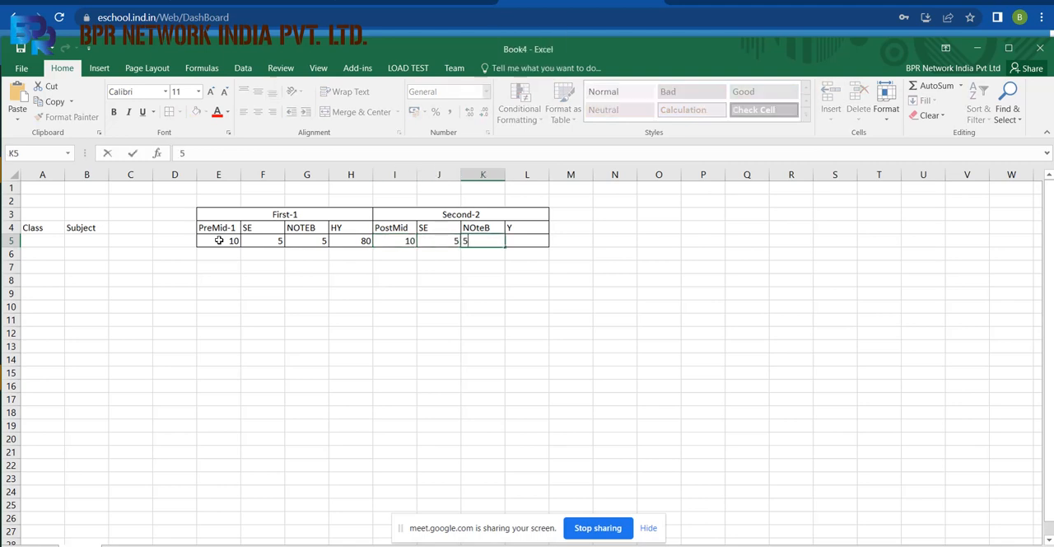
key("Tab")
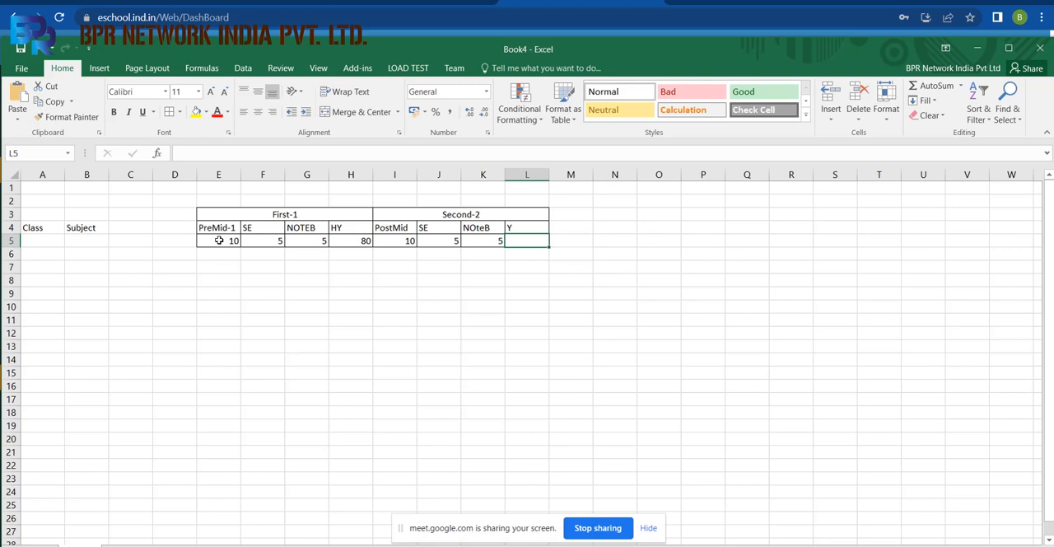
type("80")
key("Tab")
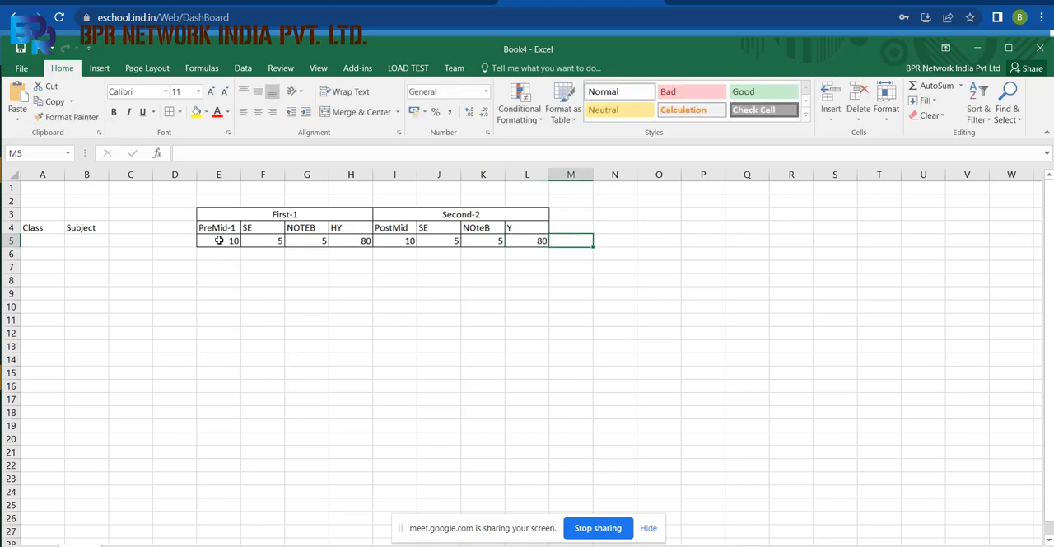
Enter 200 in M5 as the overall marks and give it the heading Total in M4.
type("=200")
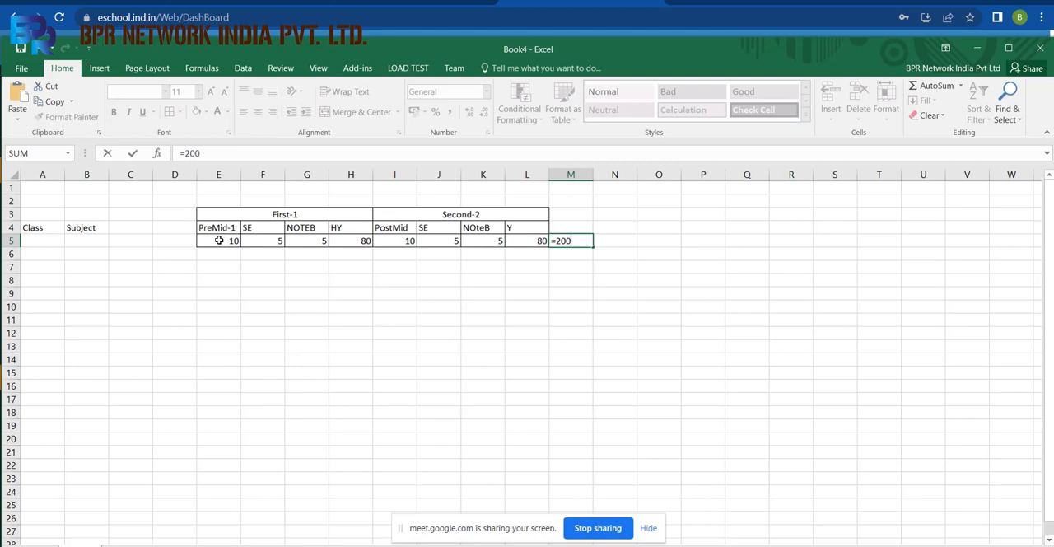
key("BackSpace")
key("BackSpace")
key("BackSpace")
key("BackSpace")
type("00")
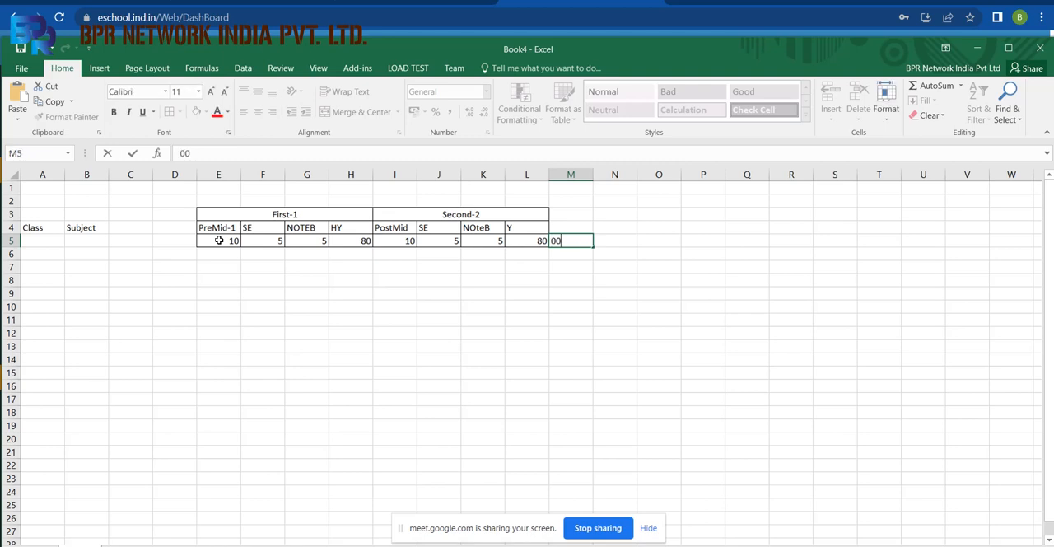
key("BackSpace")
key("BackSpace")
type("200")
left_click(572, 230)
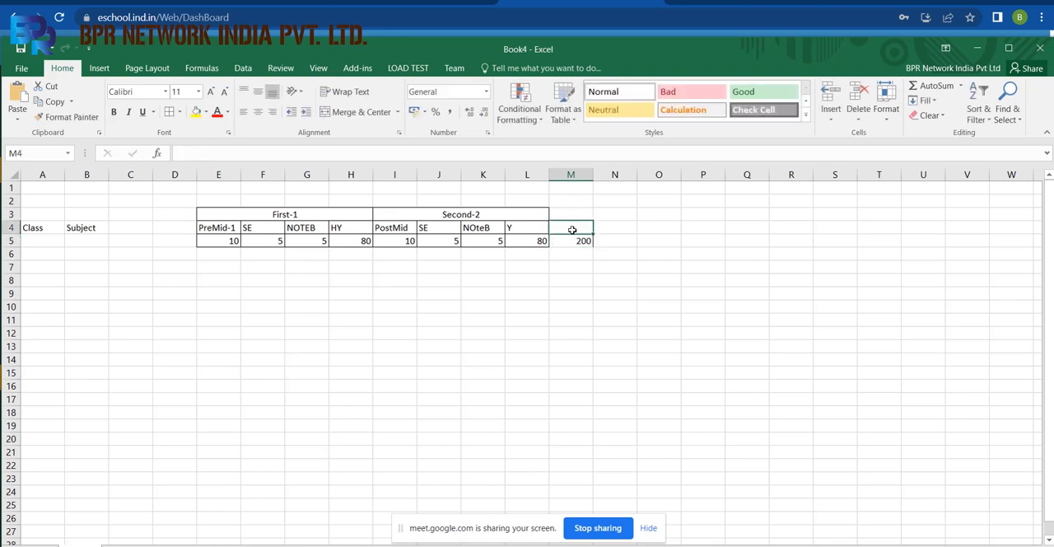
type("Total")
left_click(581, 306)
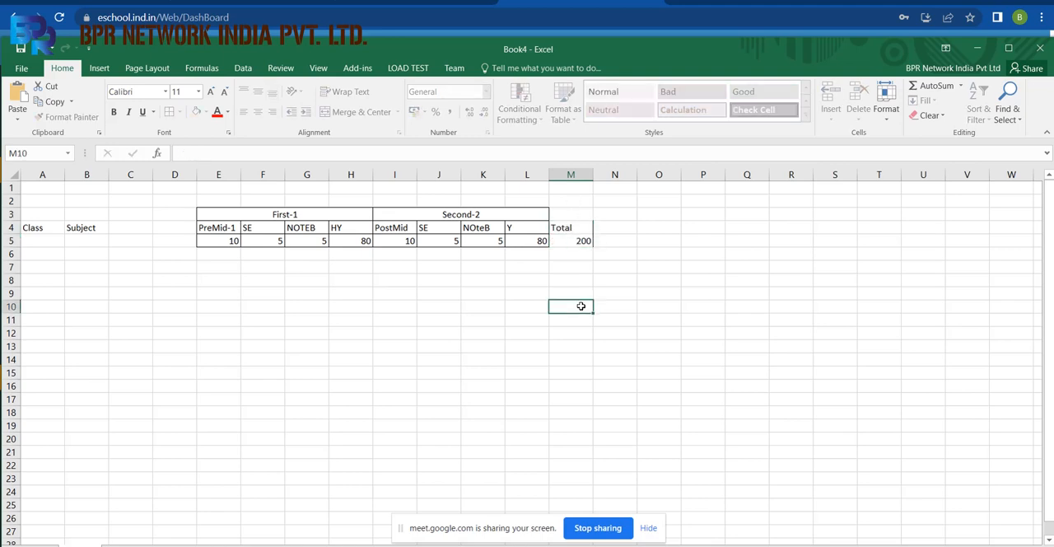
Delete the two blank columns C and D between Subject and PreMid-1.
left_click_drag(130, 174, 179, 170)
right_click(179, 171)
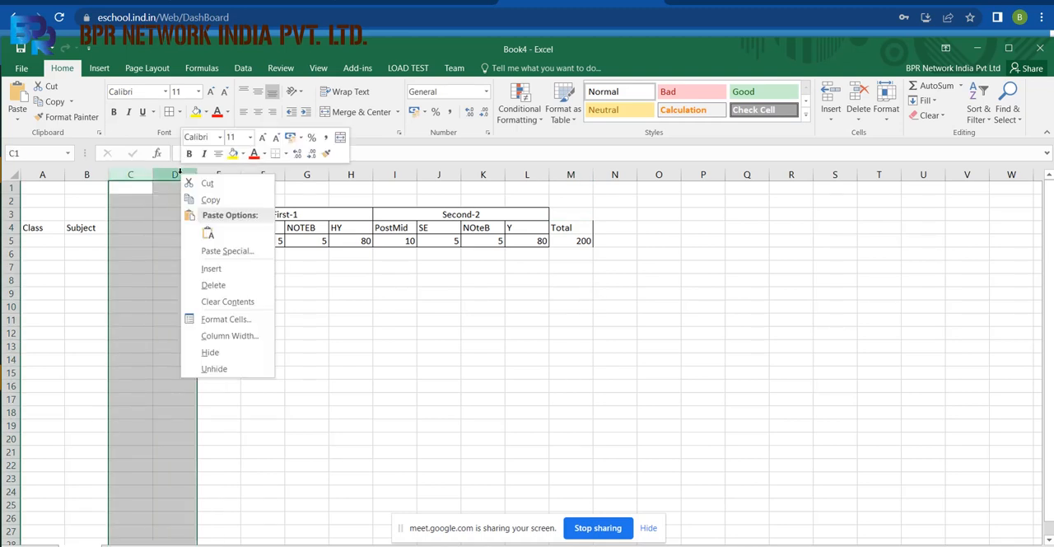
left_click(199, 282)
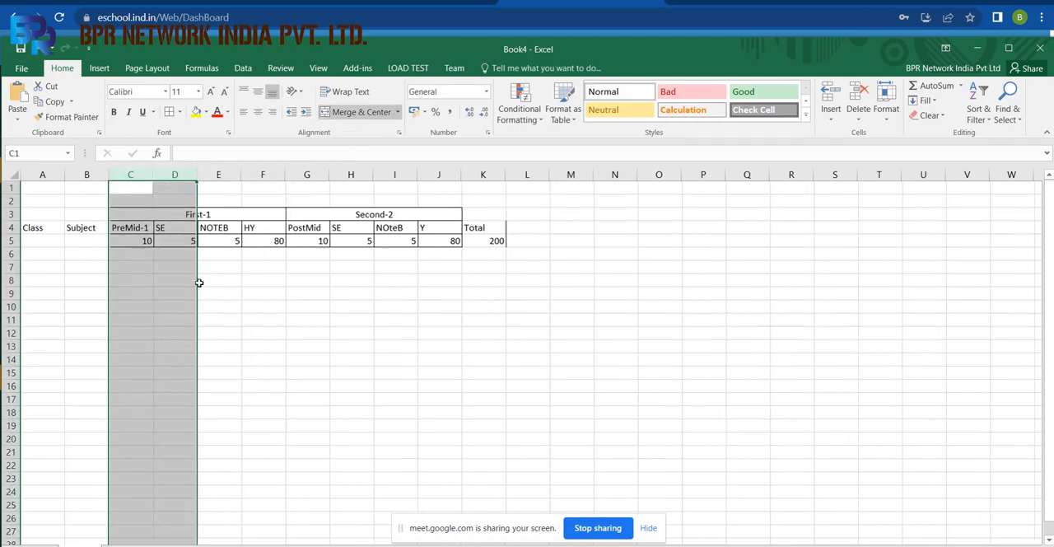
Enter class I in A6 and the subject English in B6.
left_click(42, 239)
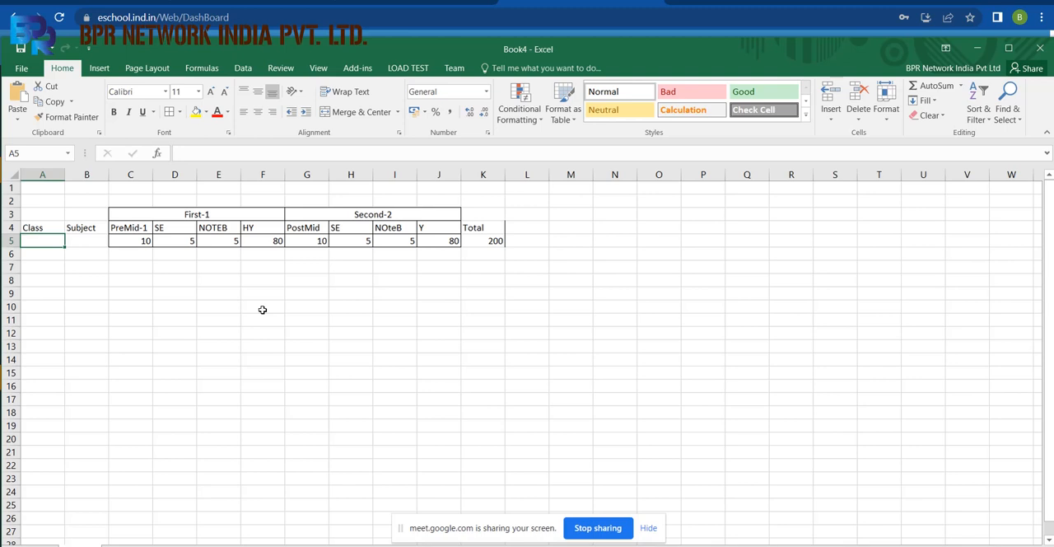
left_click(141, 240)
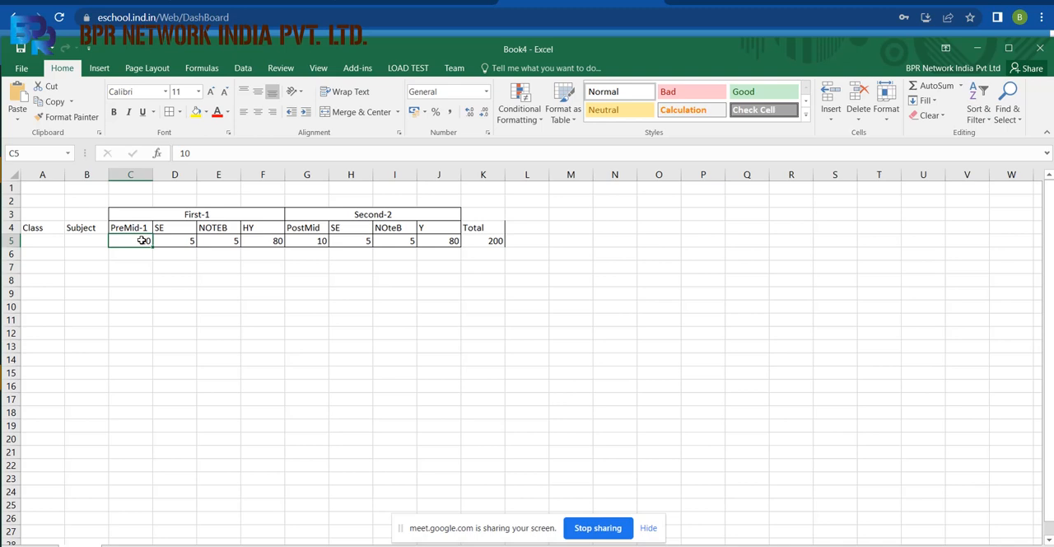
left_click(47, 240)
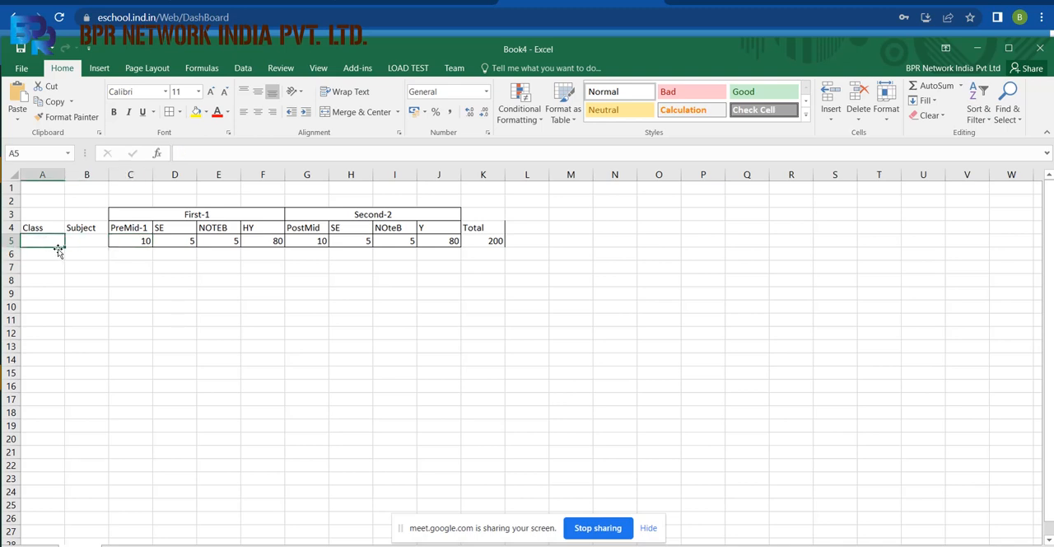
left_click(52, 255)
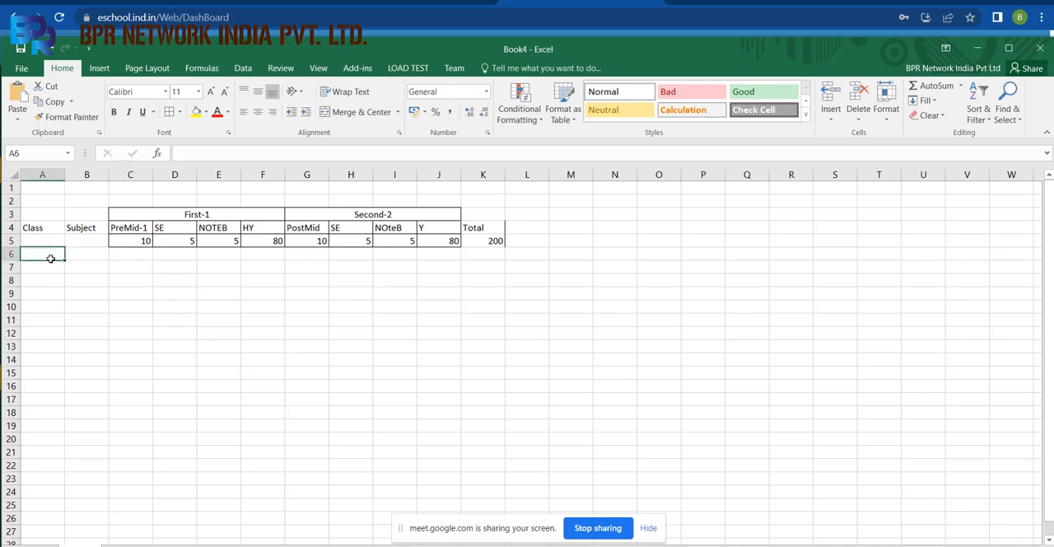
type("I")
key("Tab")
type("Engm")
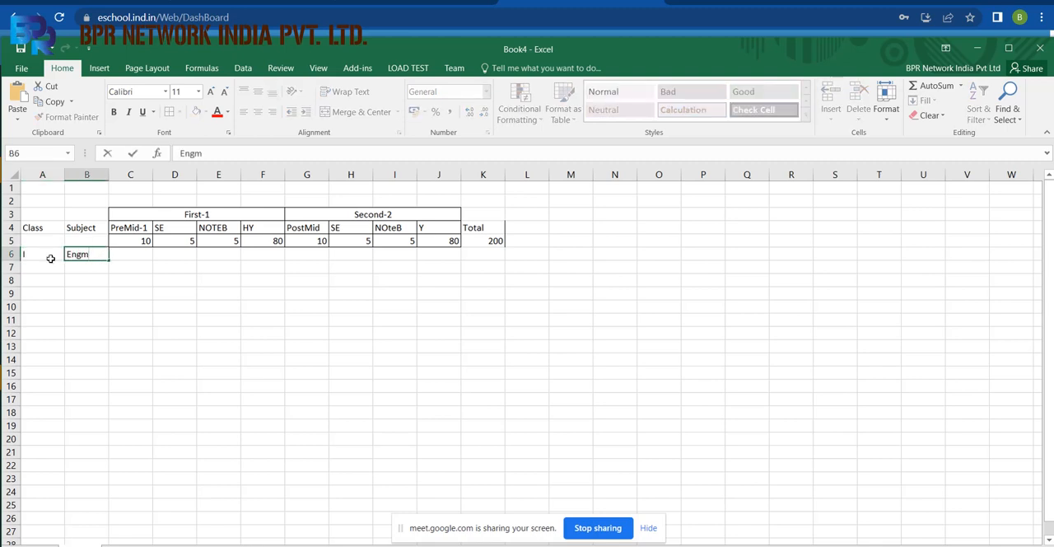
key("BackSpace")
type("lish")
key("Return")
Enter the remaining subjects Hindi, Snas, Maths, Sc and SOS in B7:B11.
type("Hindi")
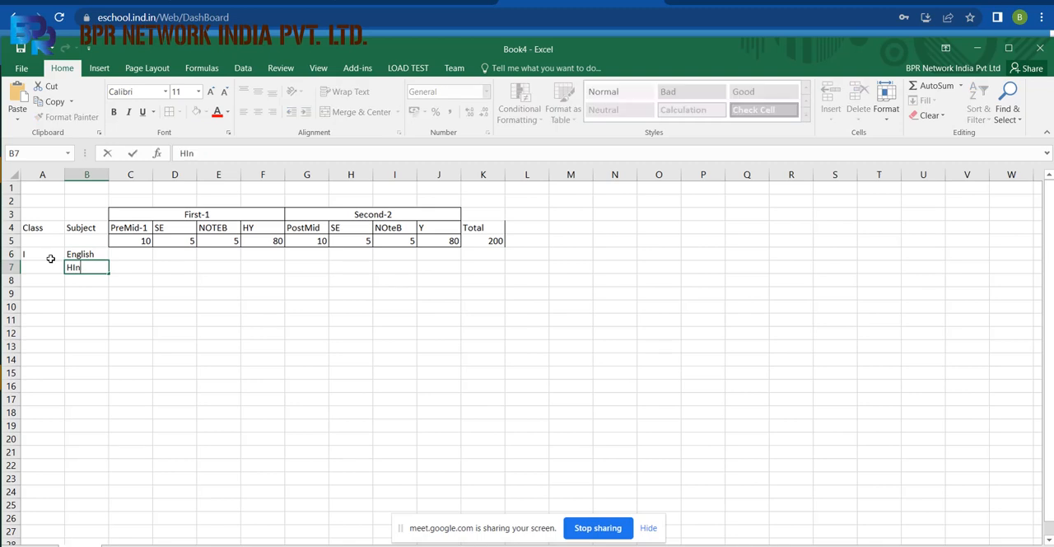
key("Return")
type("Snas")
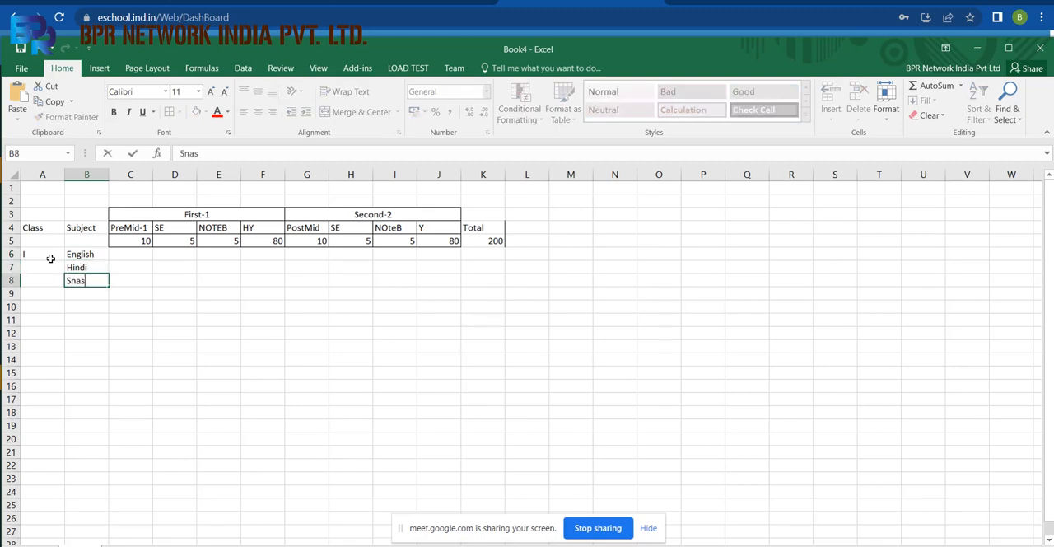
key("Return")
type("Mase")
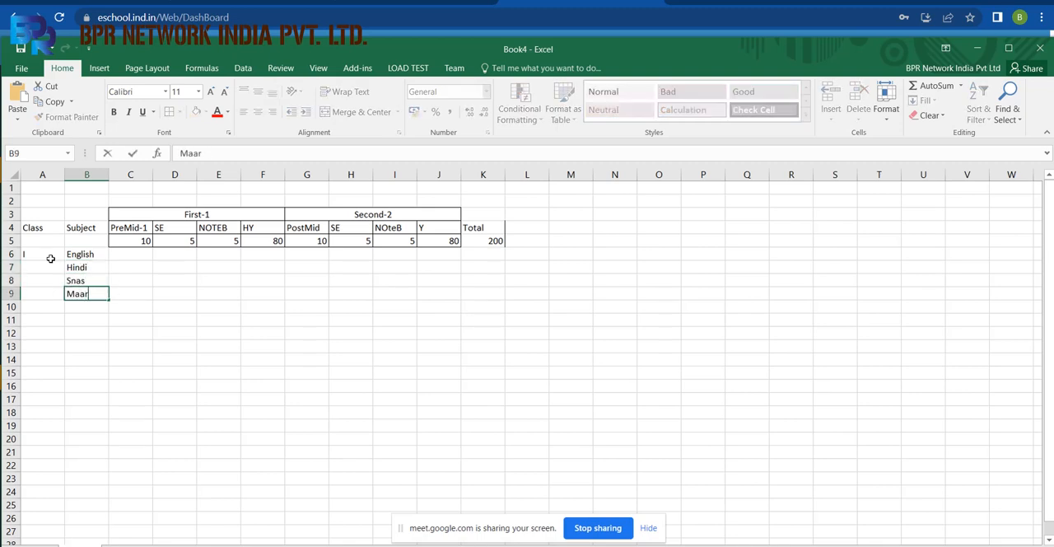
key("BackSpace")
key("BackSpace")
type("ths")
key("Return")
type("Sc")
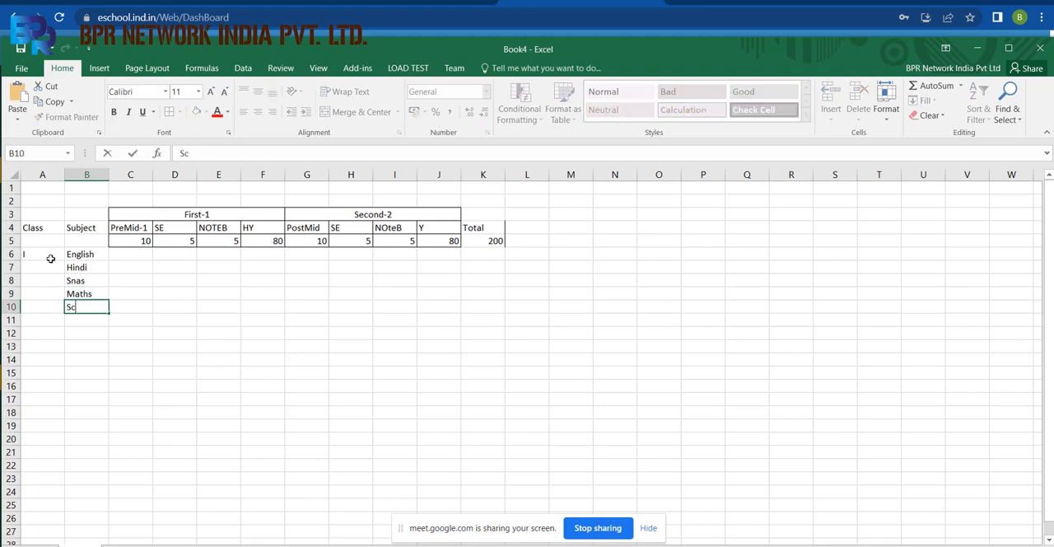
key("Return")
type("SOS")
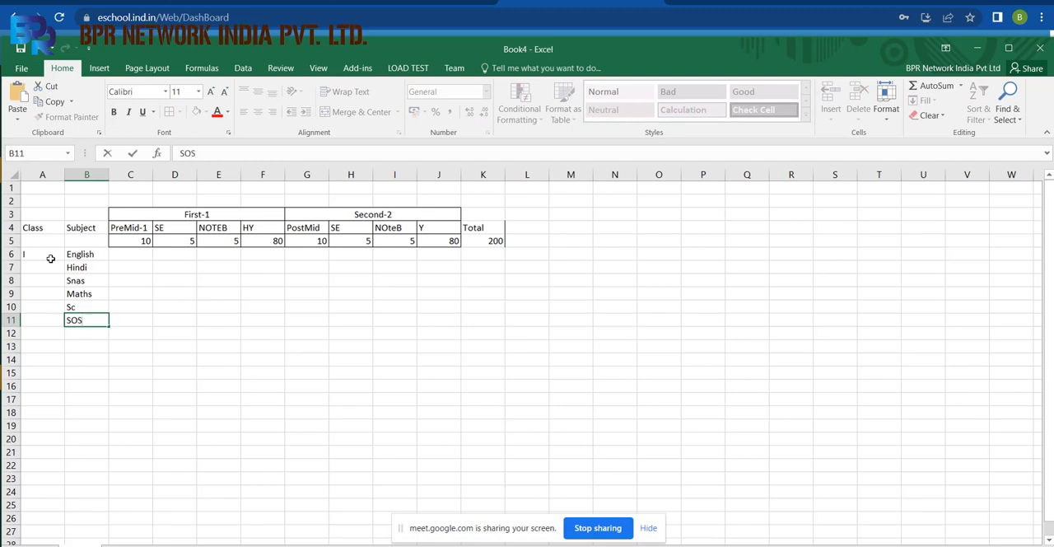
key("Return")
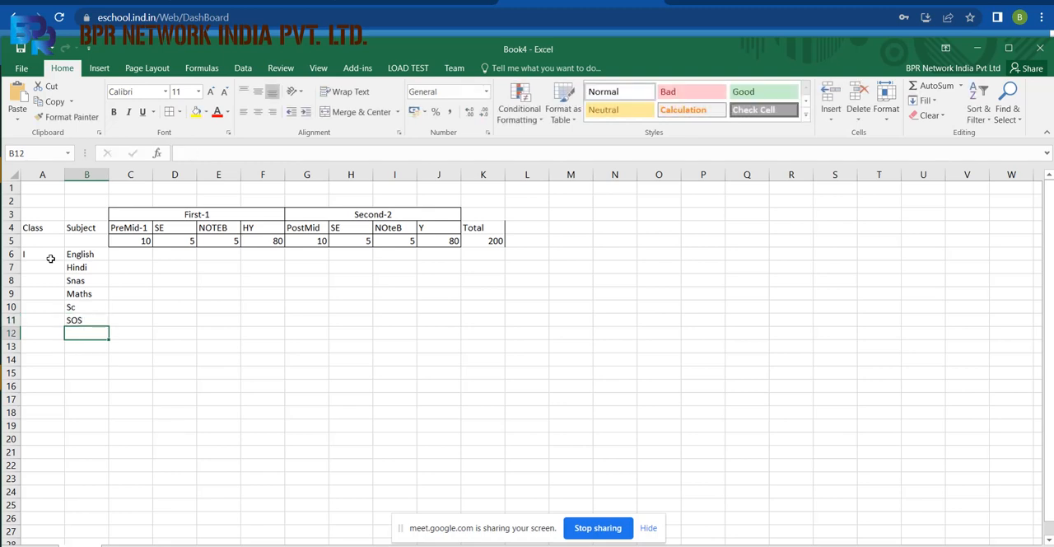
Fill the subject names from B6:B11 across the exam columns and the Total column through K.
left_click(136, 256)
left_click_drag(88, 256, 95, 306)
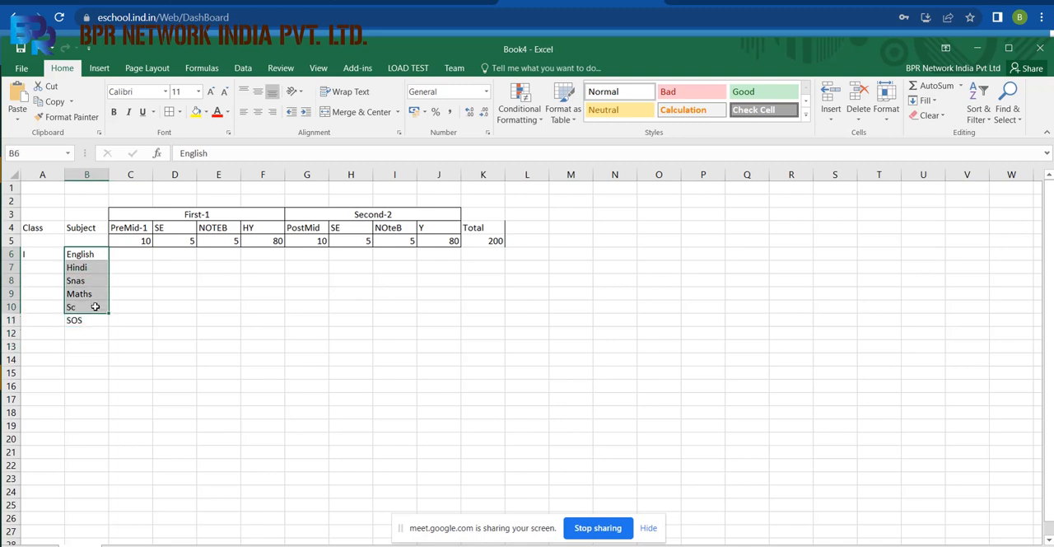
left_click(102, 254)
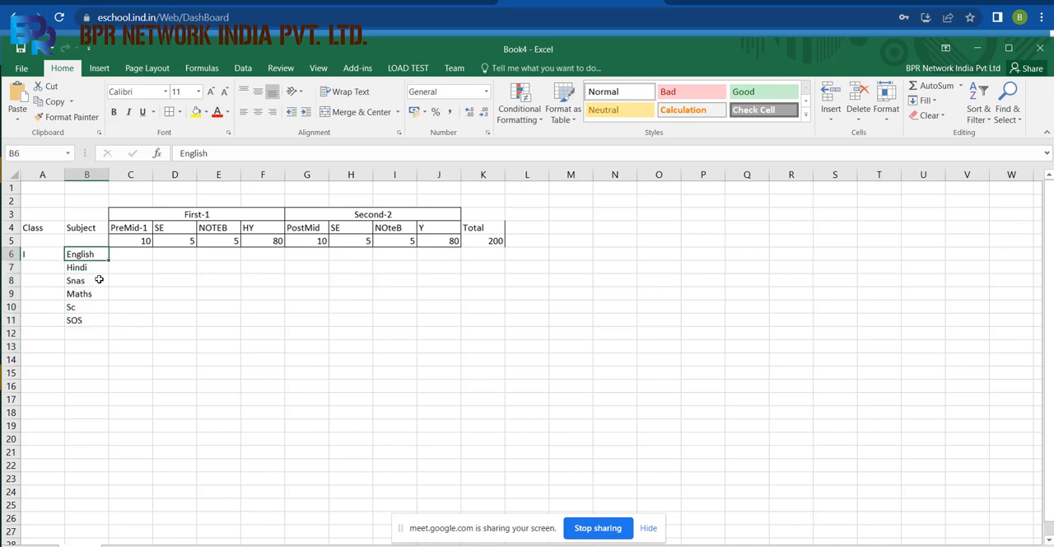
left_click(88, 319, "shift")
left_click_drag(107, 324, 515, 298)
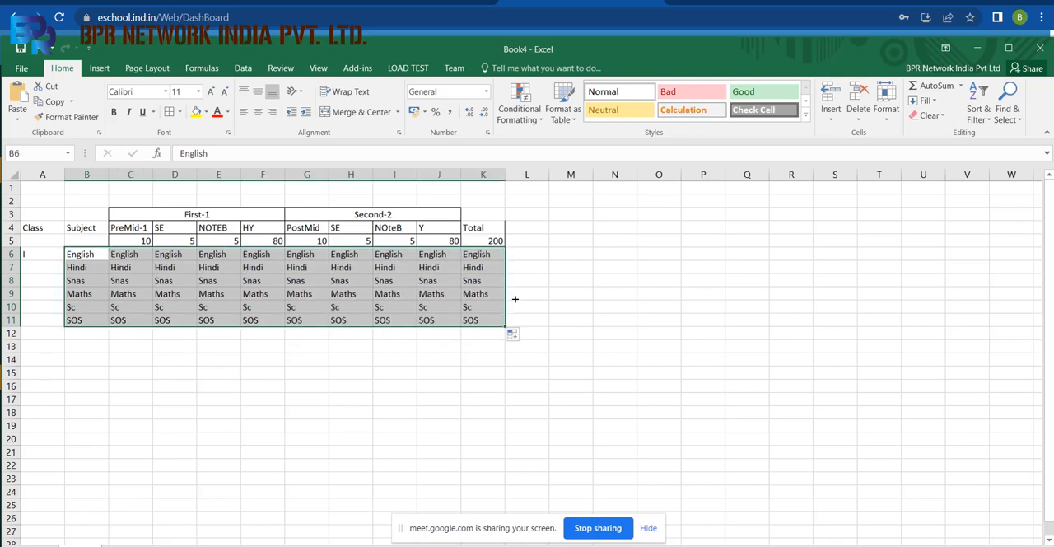
left_click(130, 175)
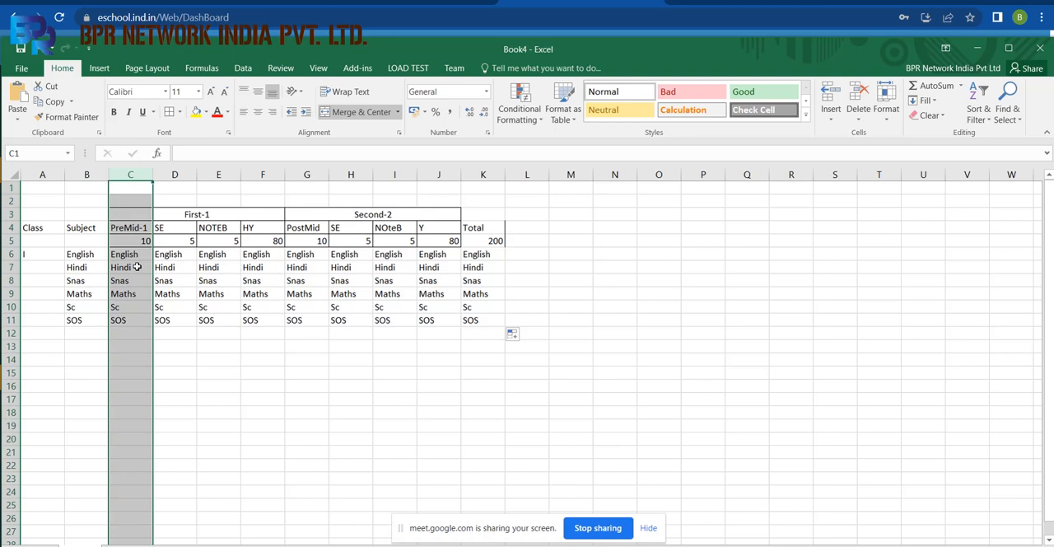
Switch to the eSchool web application, open Add/Map Subject & Exam under Configuration and choose class I.
key("alt+Tab")
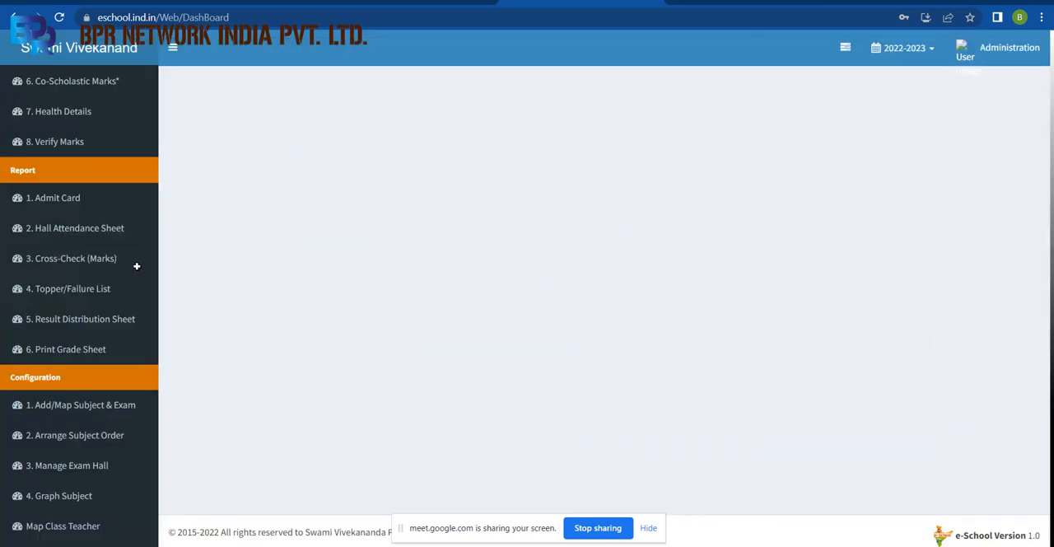
left_click(71, 416)
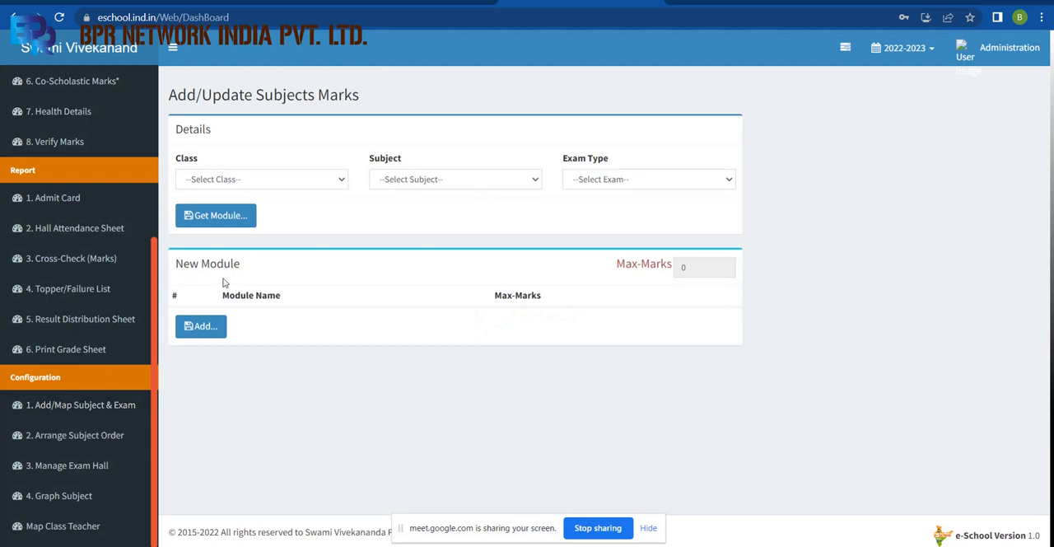
left_click(304, 184)
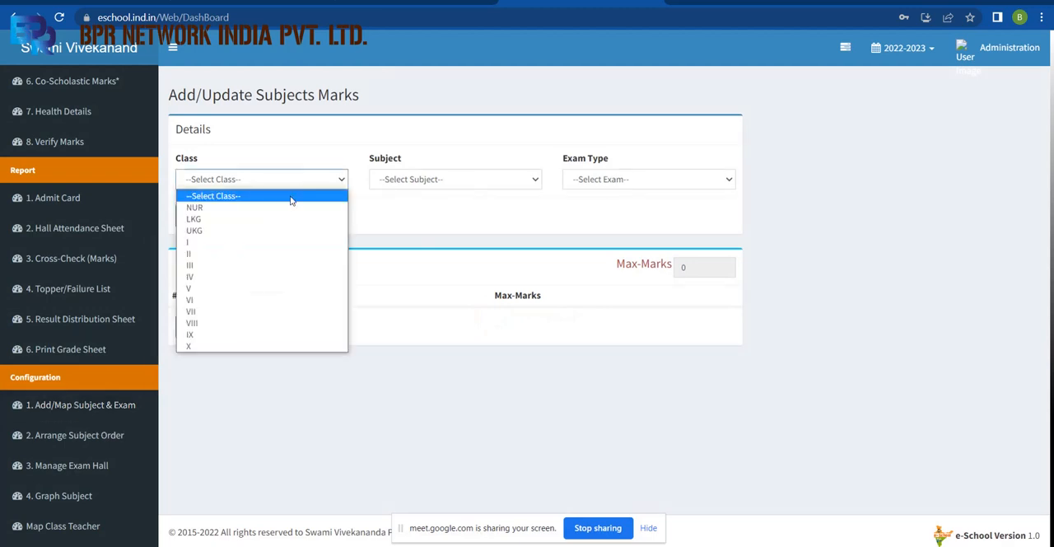
left_click(256, 246)
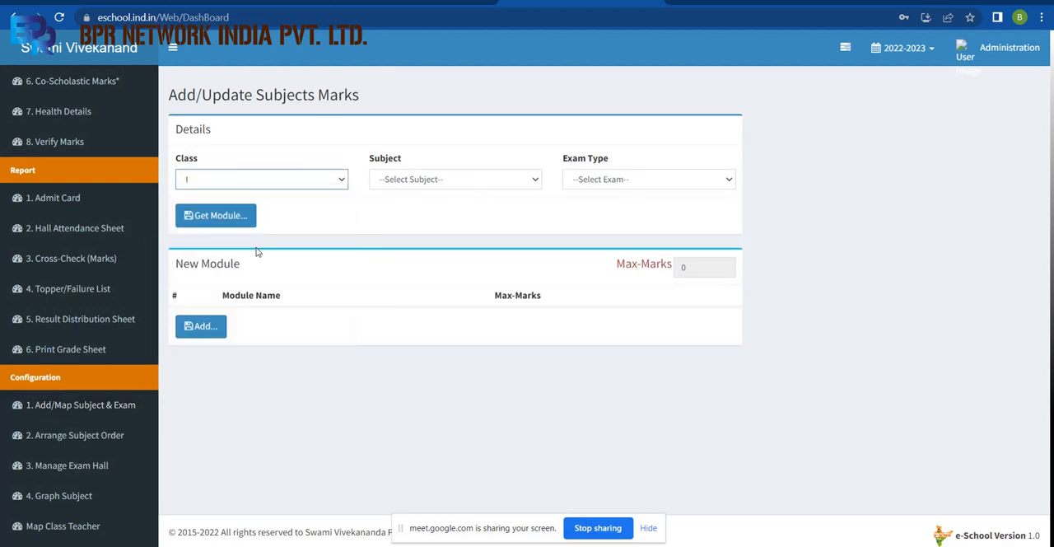
Choose English as the subject for class I in the Add/Update Subjects Marks form.
left_click(444, 179)
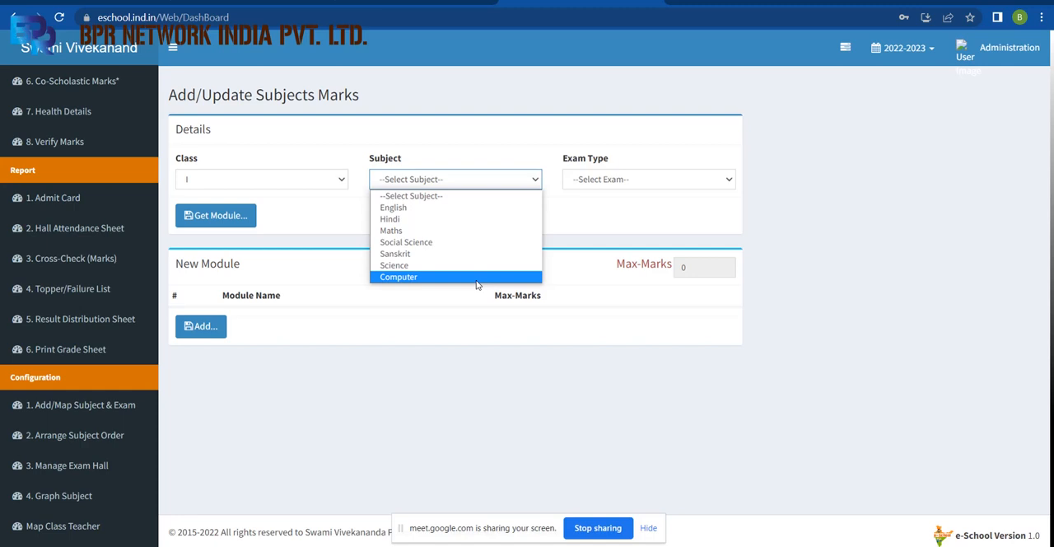
left_click(469, 211)
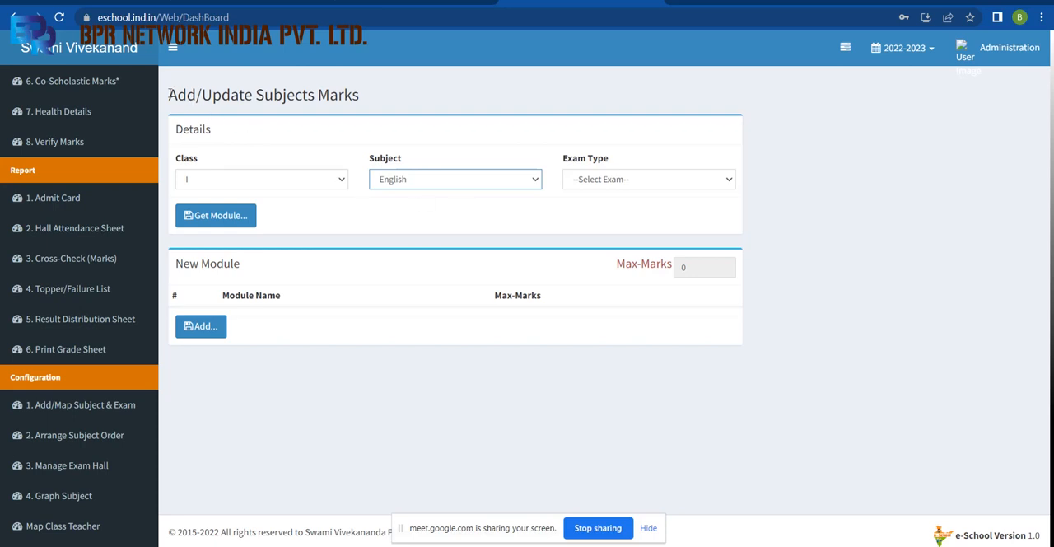
left_click_drag(169, 94, 374, 85)
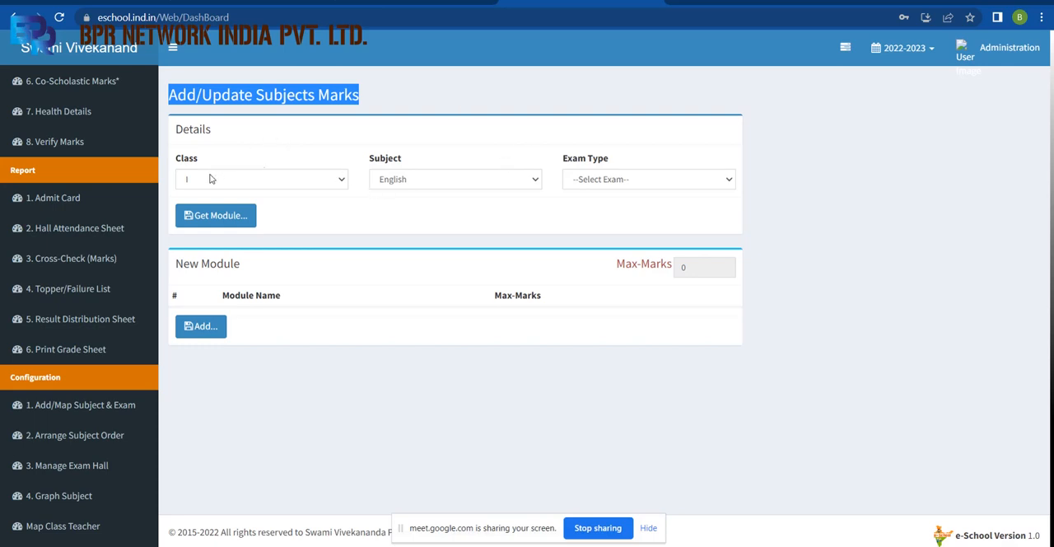
Review the available exam types for English and compare them with the exam columns in the Excel workbook.
left_click(610, 178)
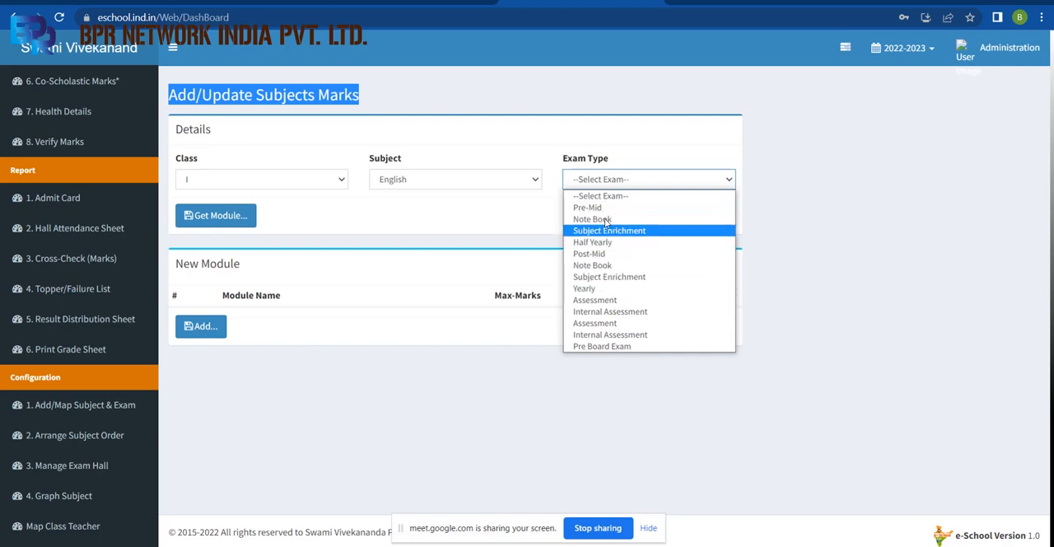
key("alt+Tab")
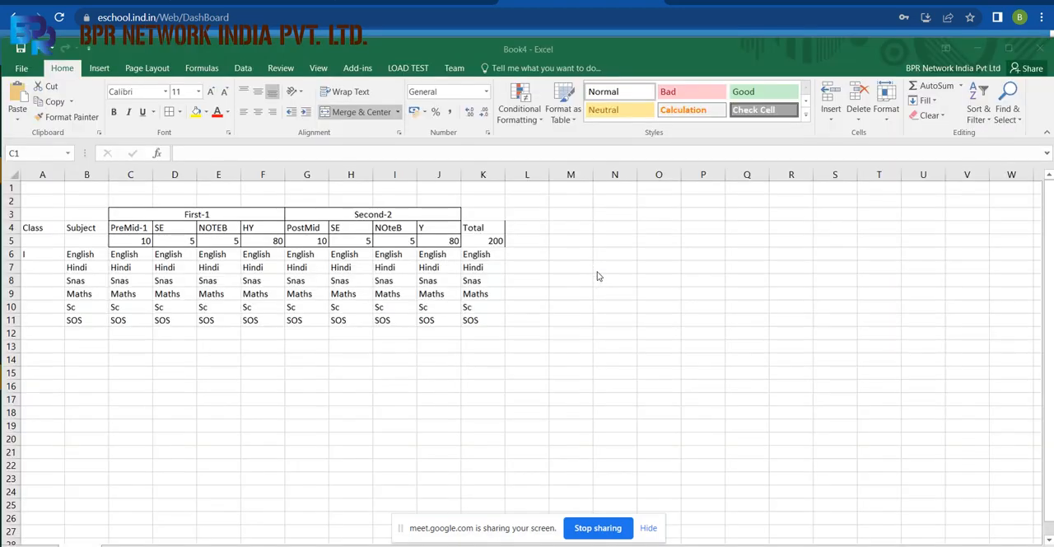
key("alt+Tab")
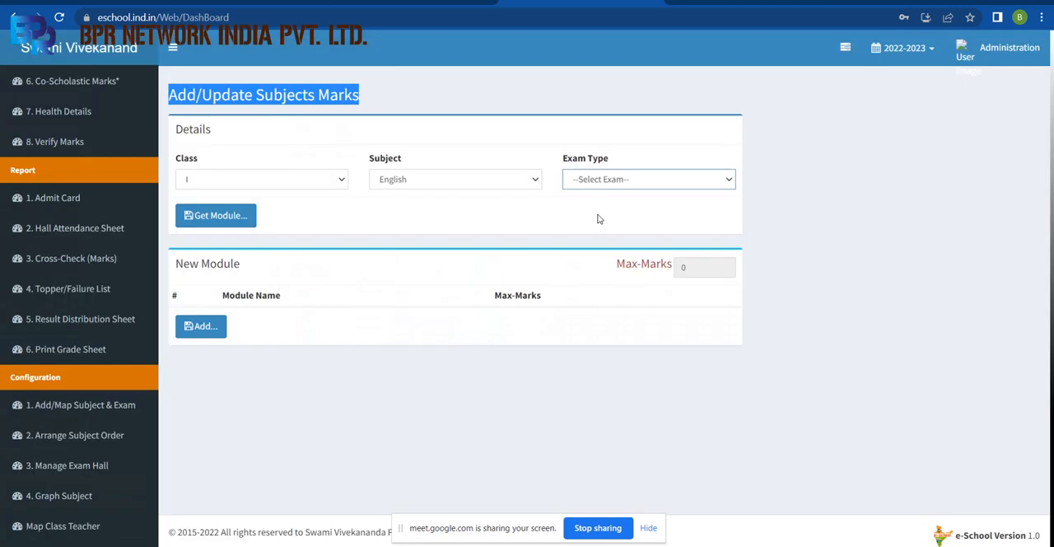
left_click(598, 181)
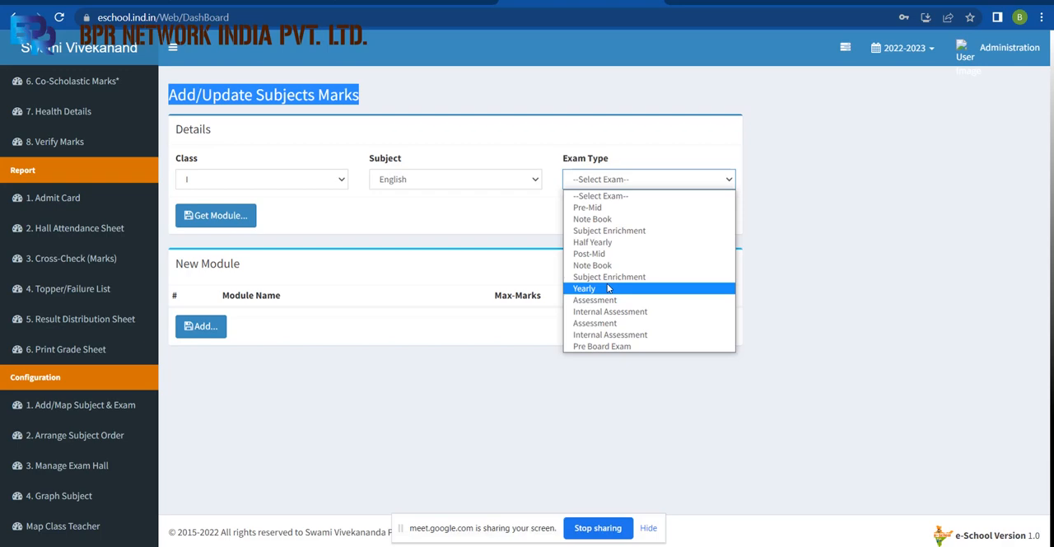
Switch to the Excel workbook and set the maximum marks for PreMid-1 in C5 and PostMid in G5 to 20.
key("alt+Tab")
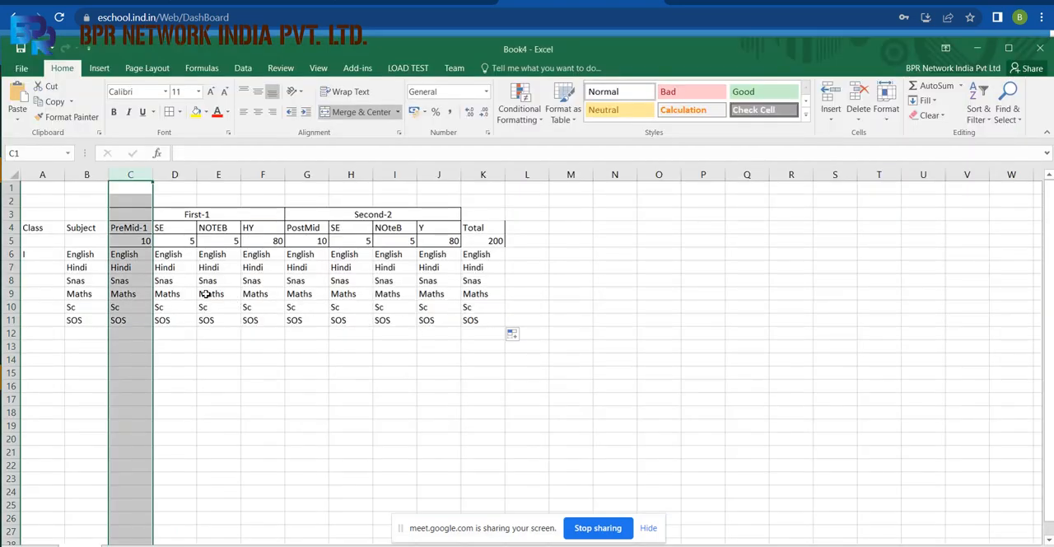
left_click(173, 256)
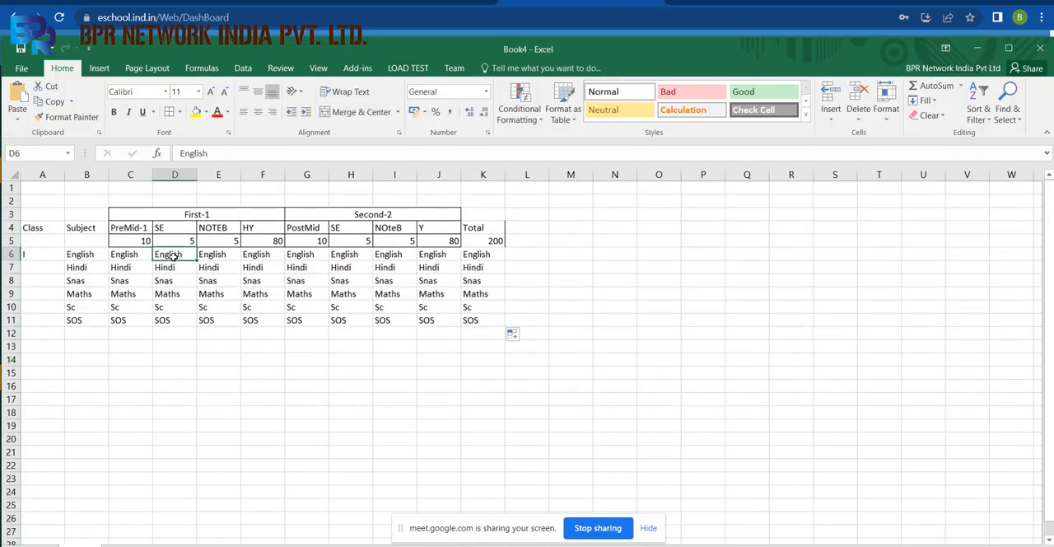
left_click(118, 230)
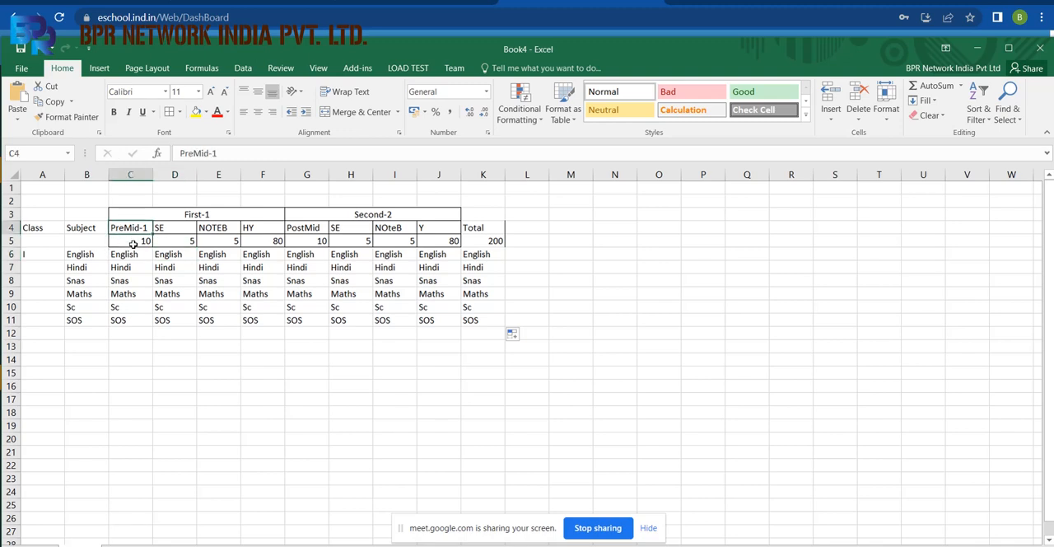
left_click(133, 243)
type("20")
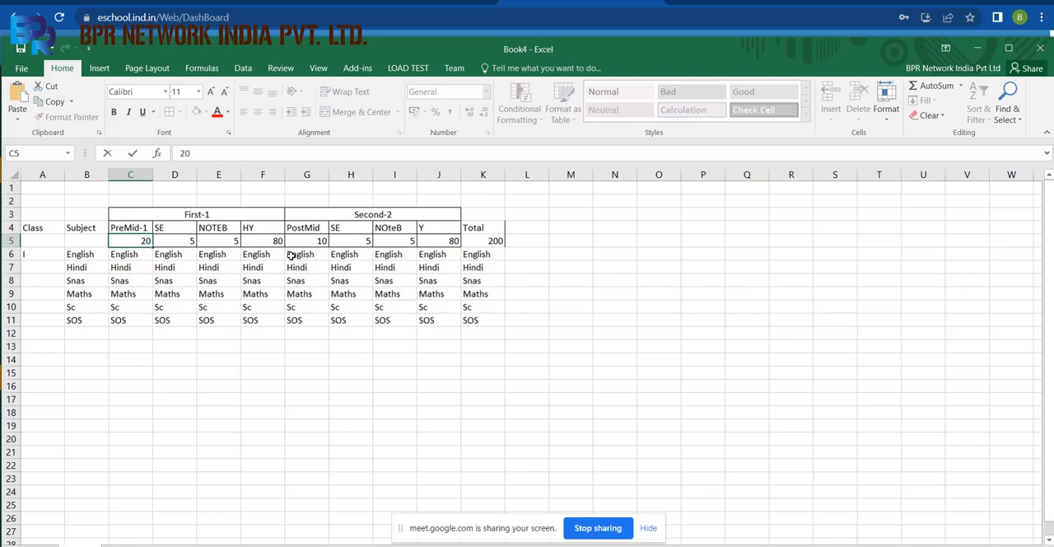
left_click(356, 239)
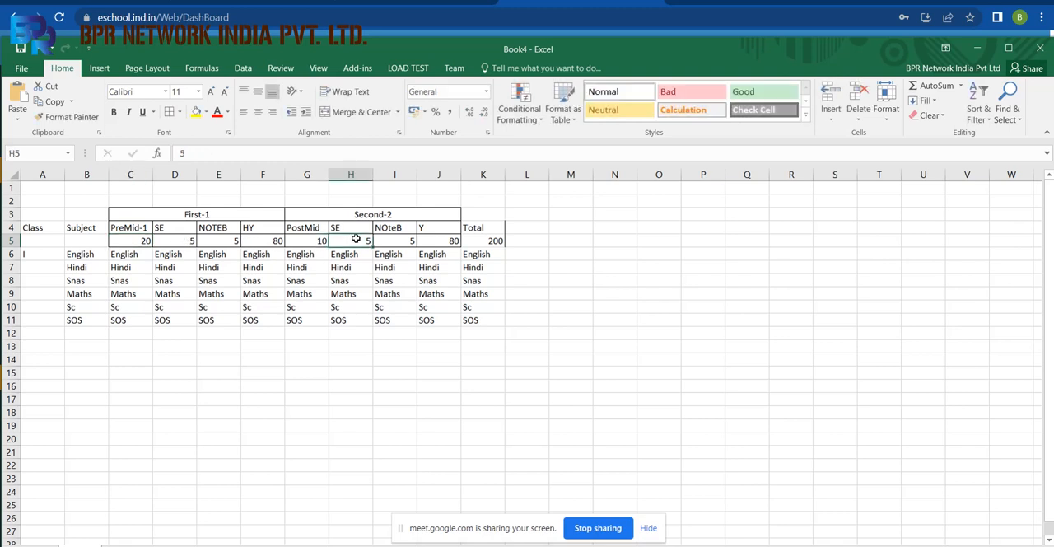
left_click(307, 242)
type("20")
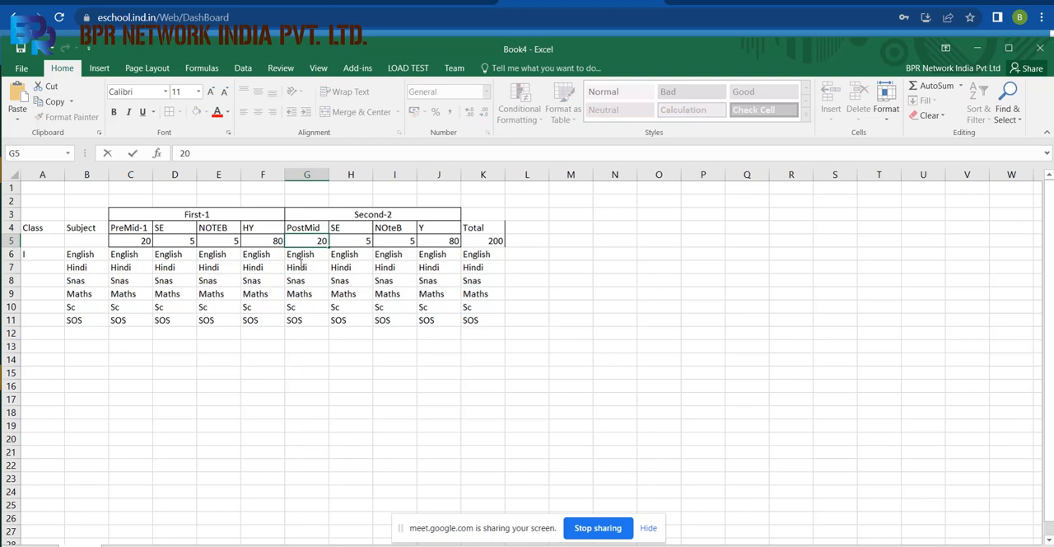
left_click(260, 242)
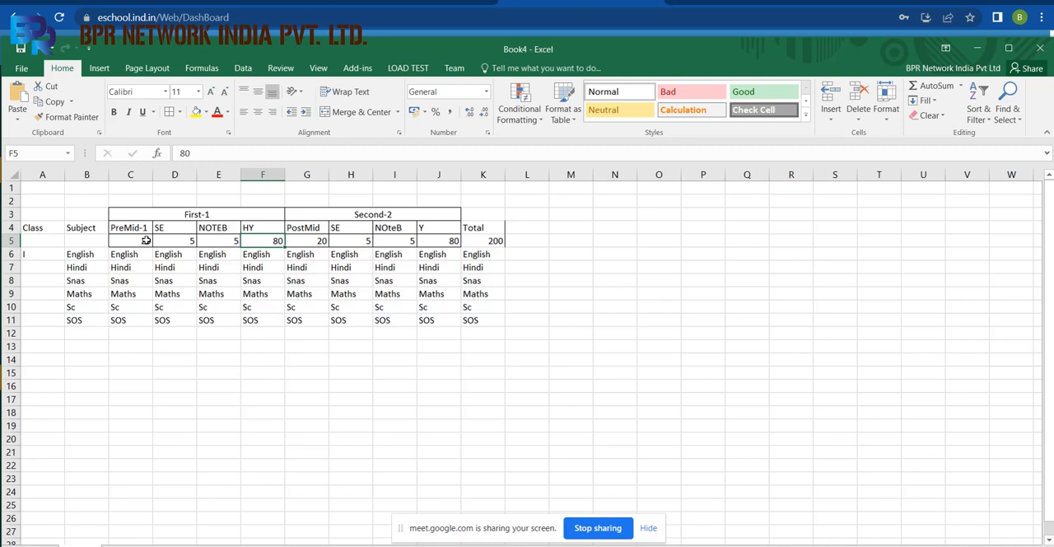
Examine the PreMid-1 column and the exam names with their maximum marks in C4:J5.
left_click(132, 175)
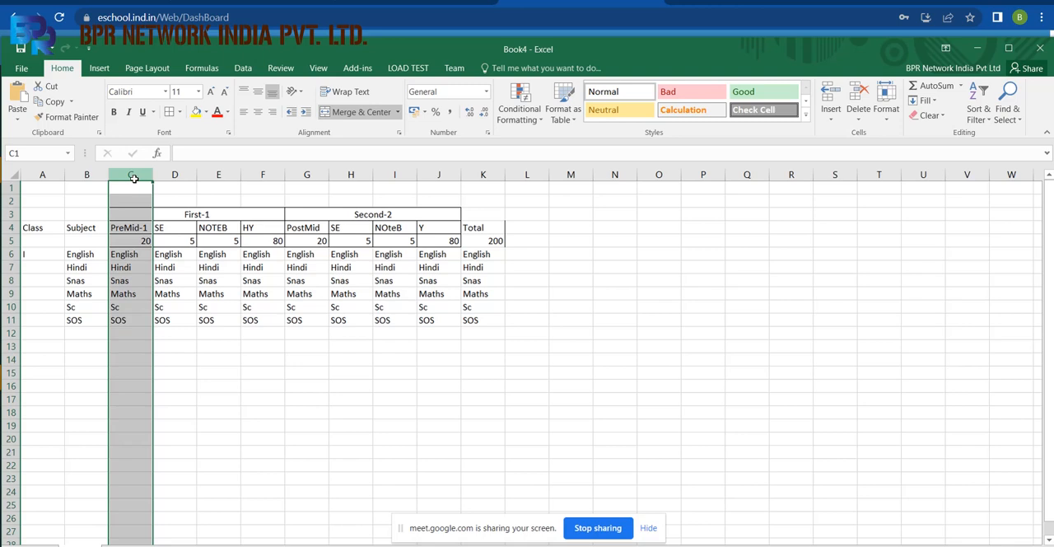
left_click(283, 335)
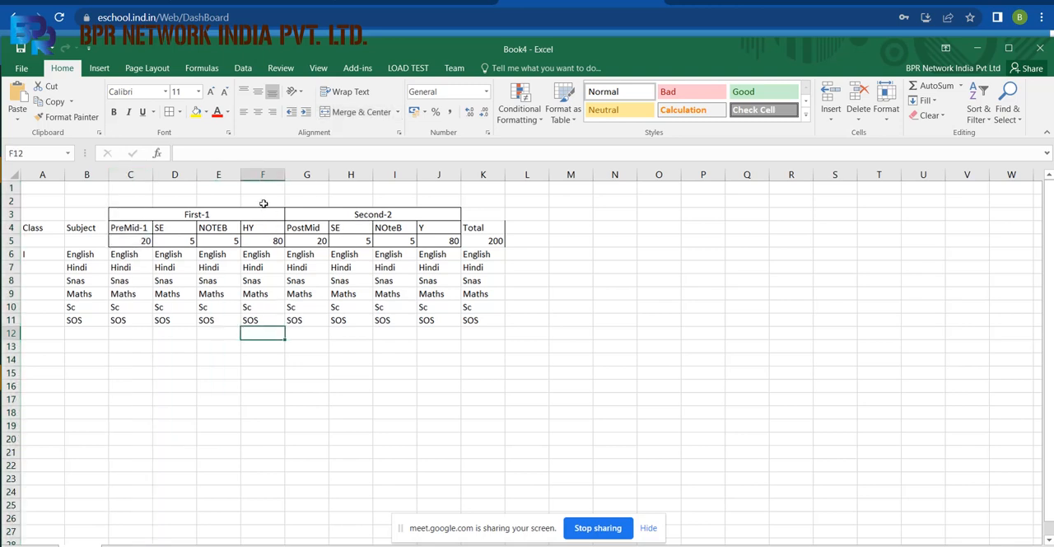
left_click(117, 225)
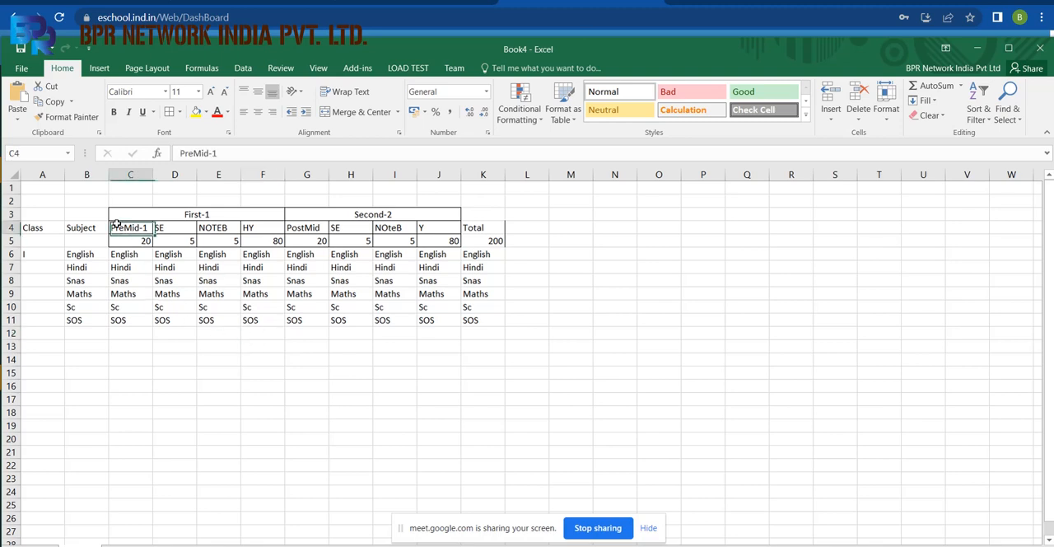
mouse_move(117, 225)
left_mouse_down()
mouse_move(346, 220)
mouse_move(430, 225)
mouse_move(434, 240)
left_mouse_up()
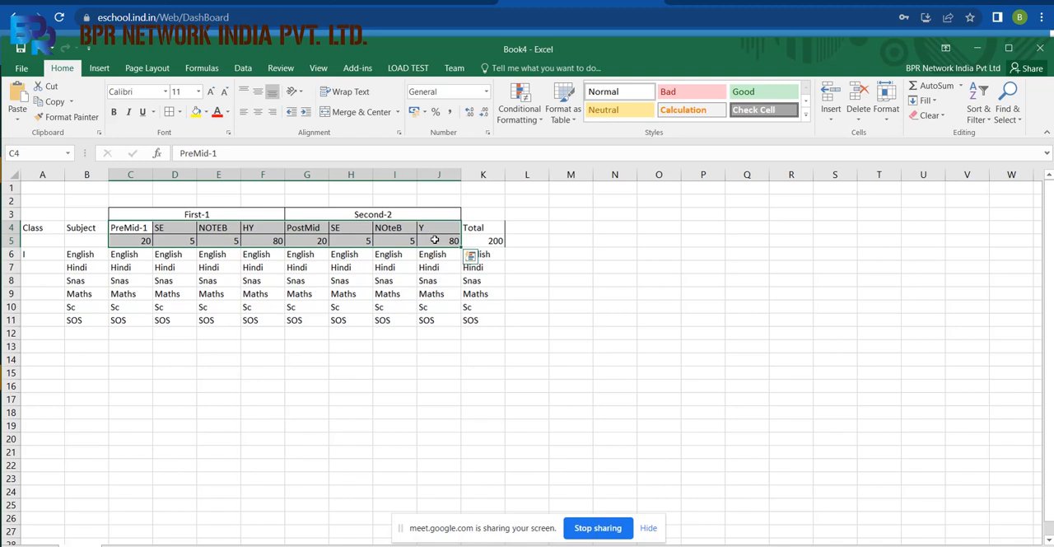
Insert a new column D before SE and enter the heading Premid-2 in D4.
left_click(164, 175)
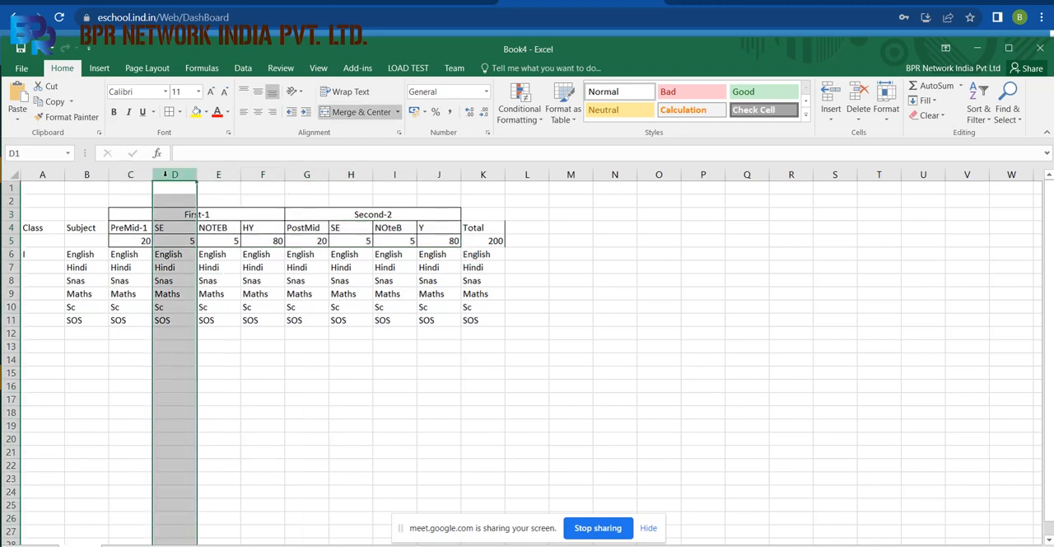
right_click(187, 170)
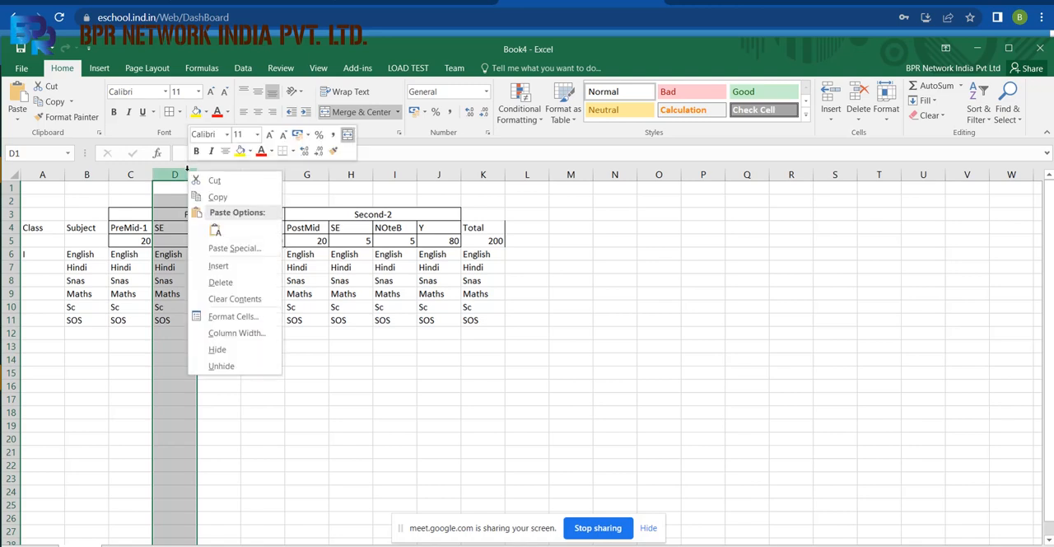
left_click(218, 265)
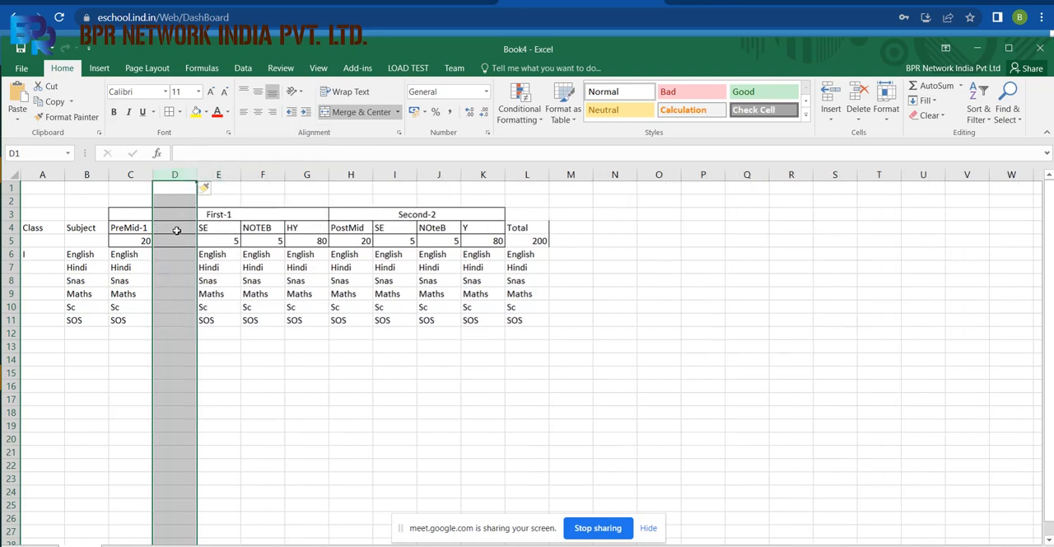
left_click(177, 231)
type("Premid")
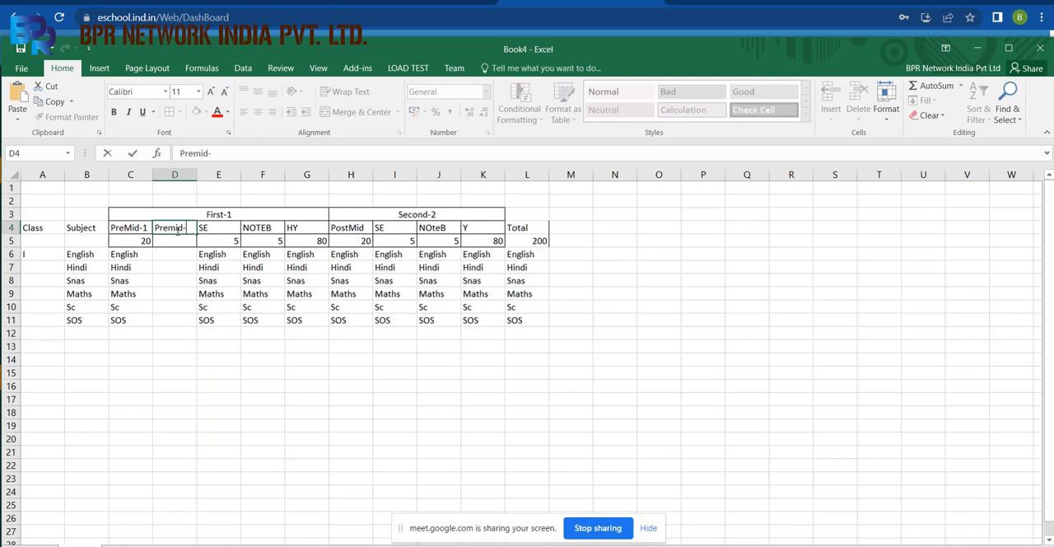
type("-2")
left_click(181, 397)
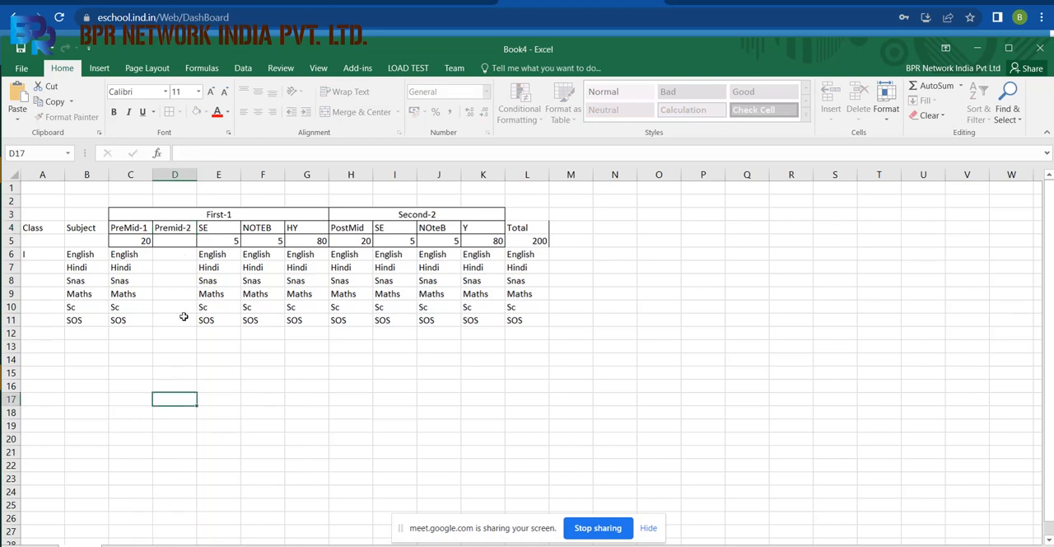
Delete the Premid-2 column D from the first-term block.
left_click(177, 176)
right_click(178, 177)
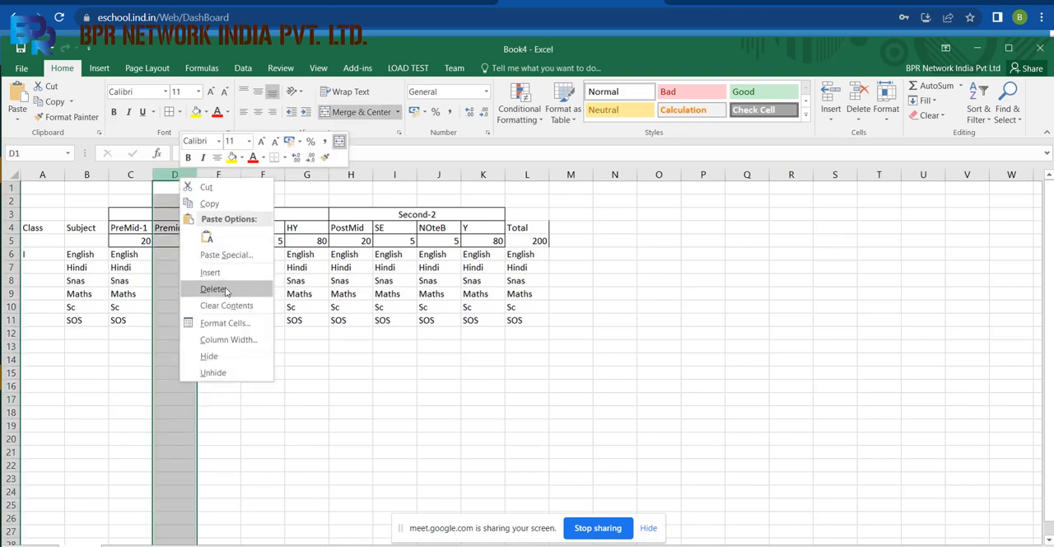
left_click(225, 290)
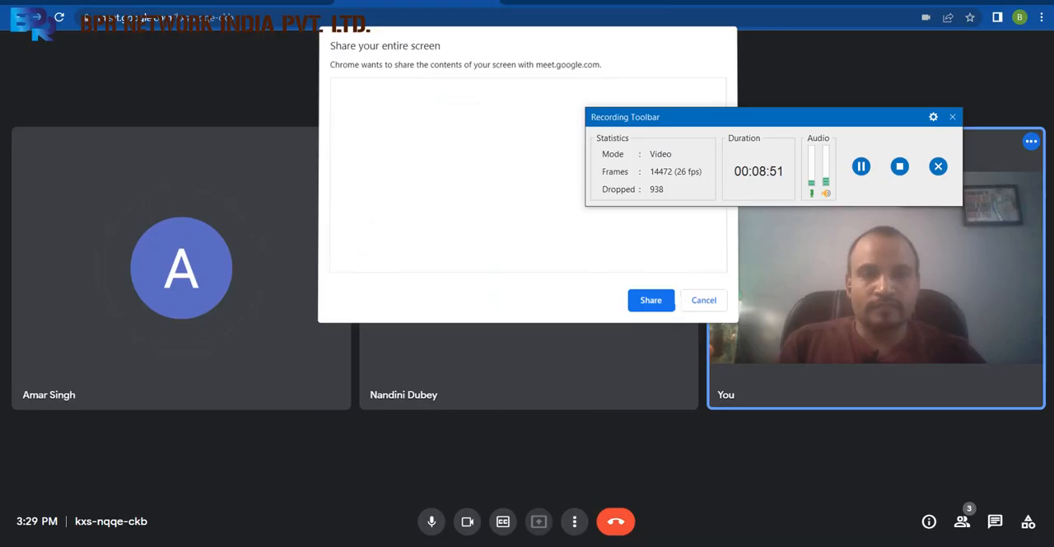
Dismiss the recording toolbar and return to the Book4 workbook in Excel.
left_click(652, 299)
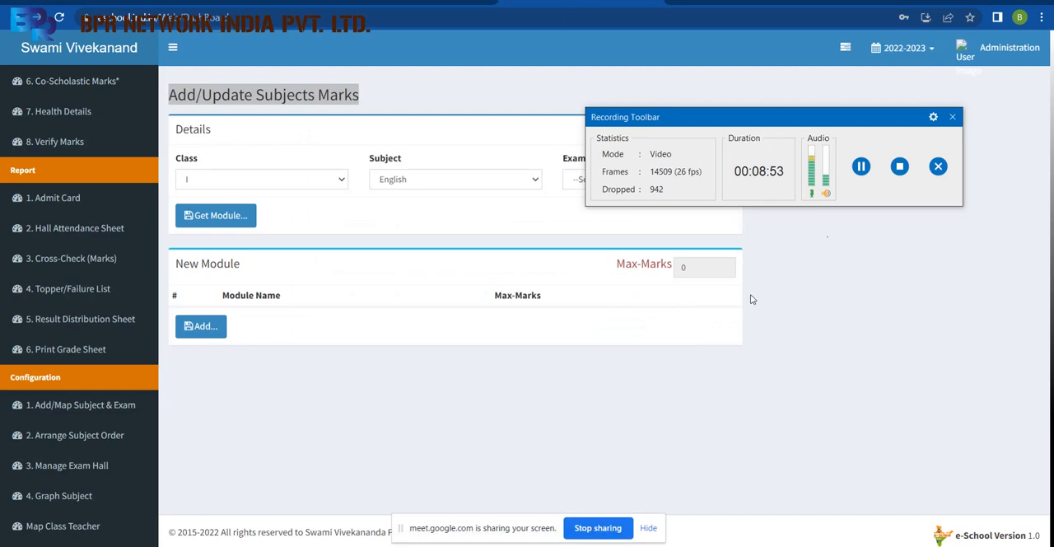
left_click(953, 117)
left_click(749, 189)
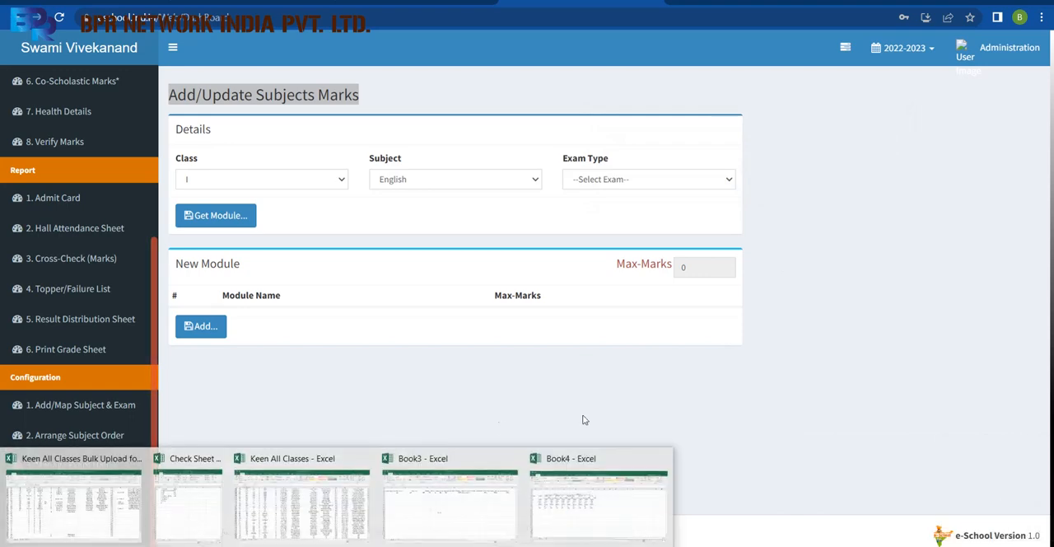
left_click(606, 498)
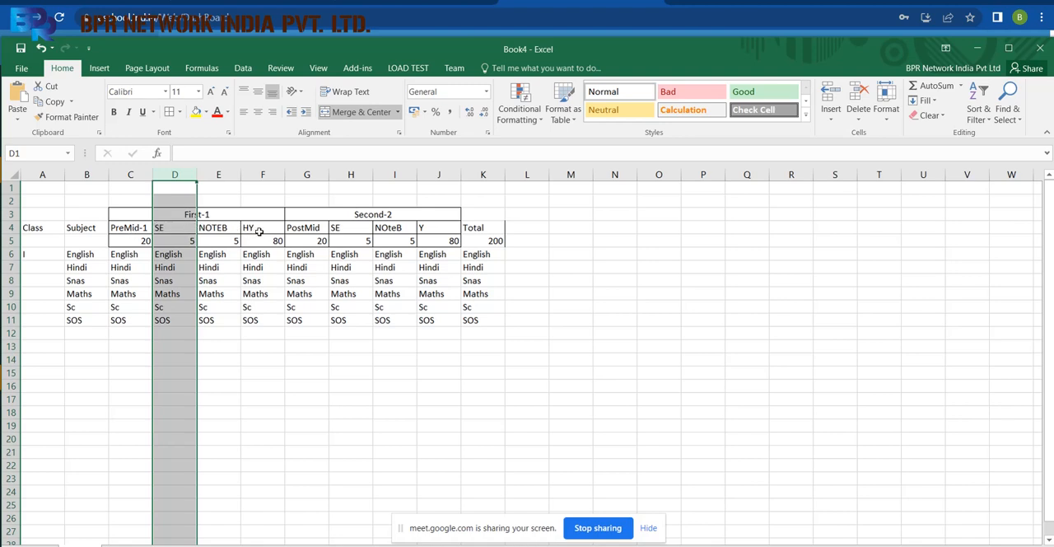
Examine the second-term exam headings from PostMid to Y, the first-term columns C:F and the PreMid-1 column.
left_click(318, 231)
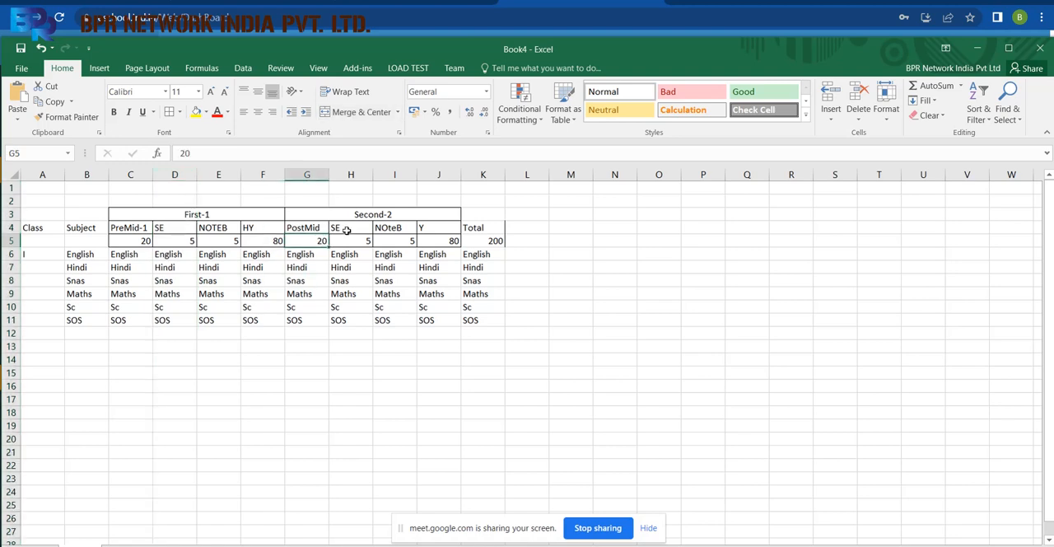
left_click(346, 230)
left_click(383, 233)
left_click(429, 223)
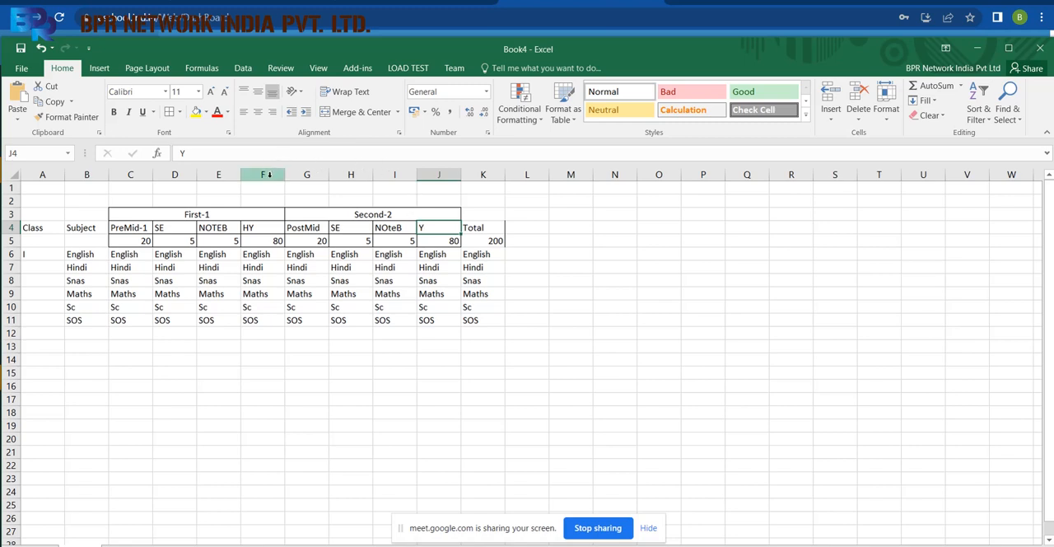
left_click_drag(276, 173, 117, 185)
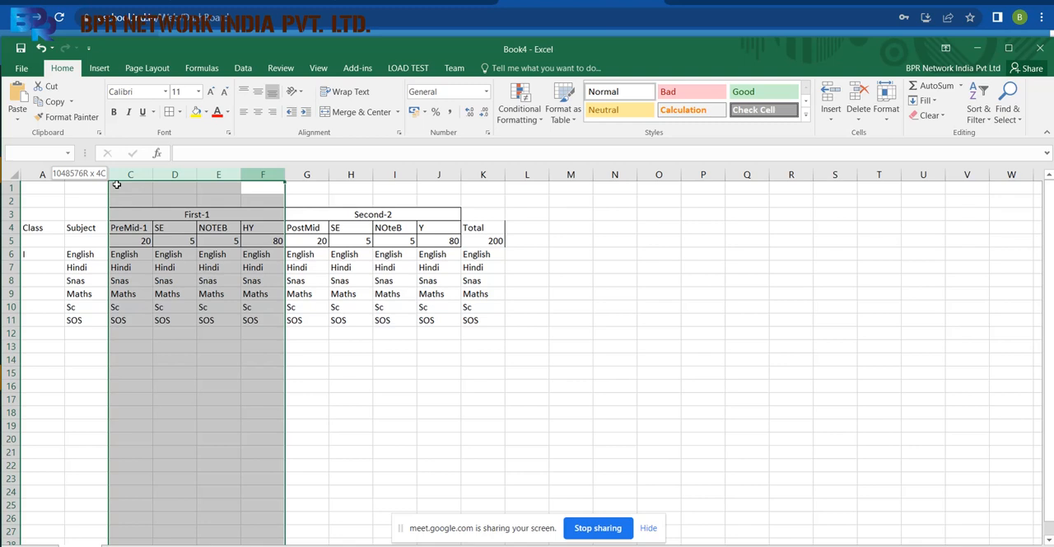
left_click_drag(117, 184, 116, 185)
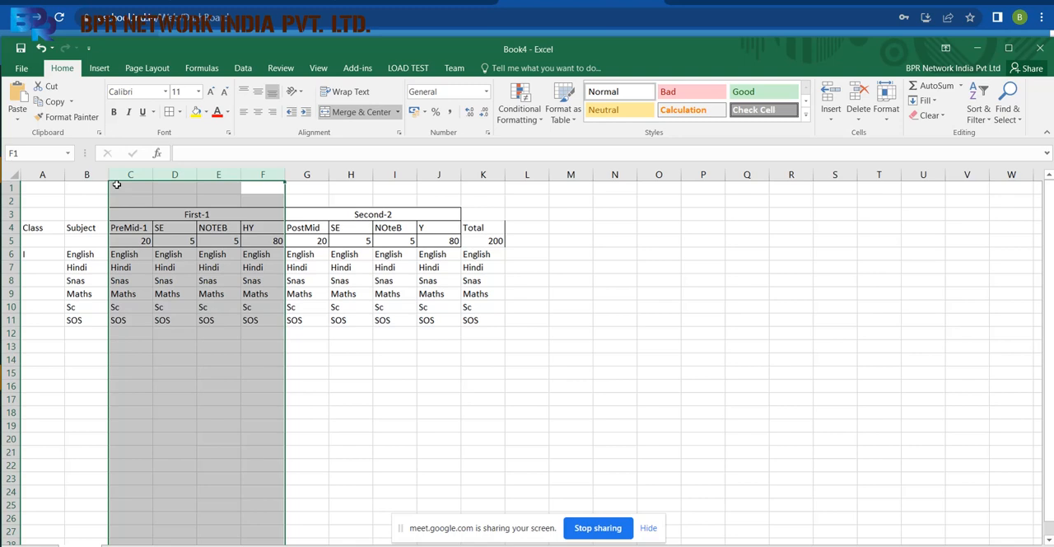
left_click(128, 230)
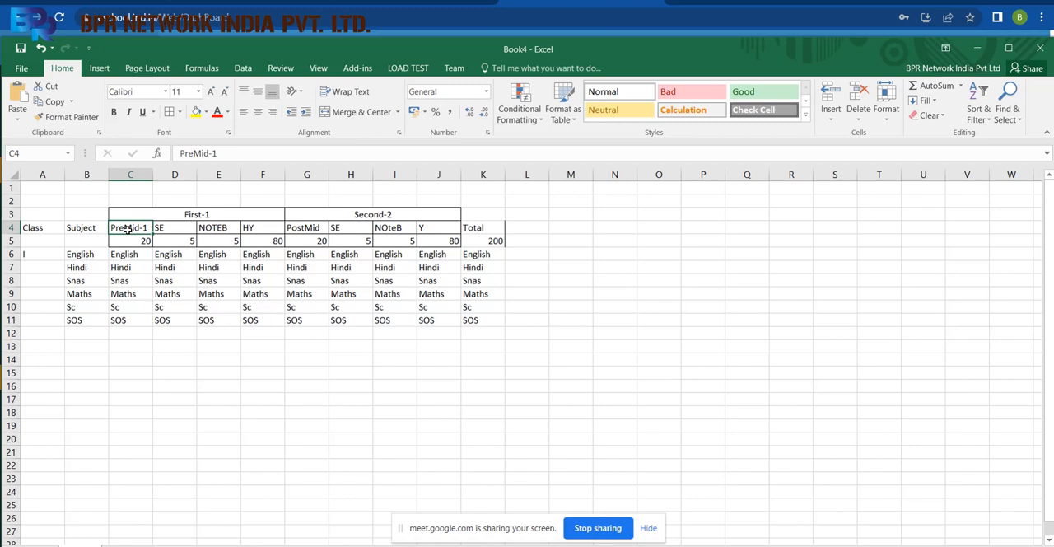
left_click(130, 174)
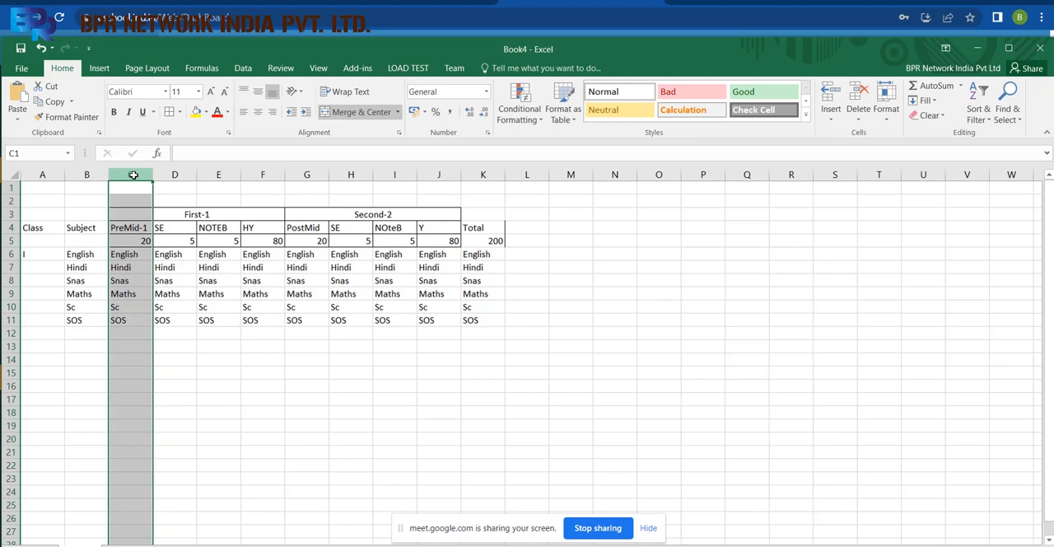
key("alt+Tab")
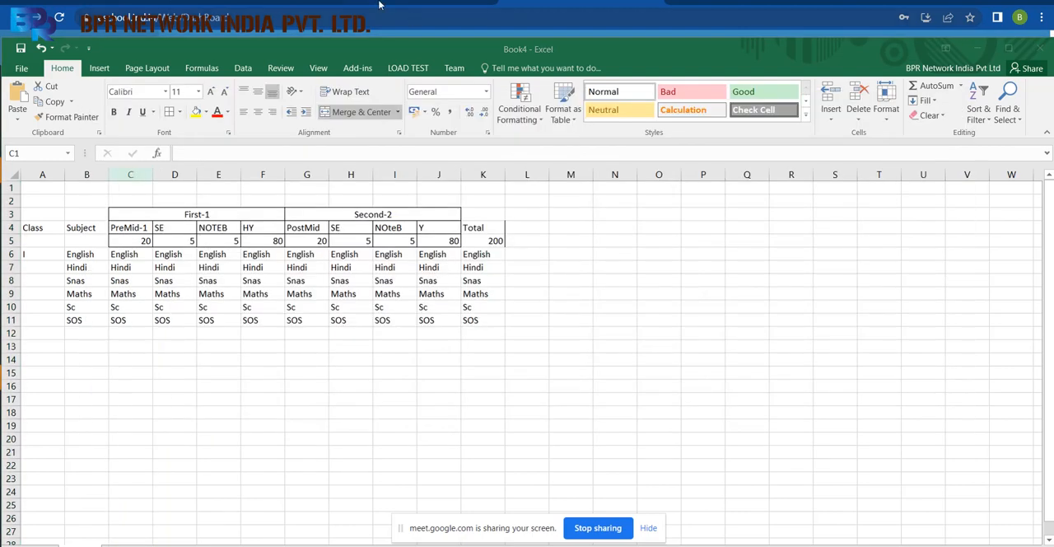
Return to the eSchool page, get the class I English module for the Pre-Mid exam, and name the new module English.
left_click(580, 5)
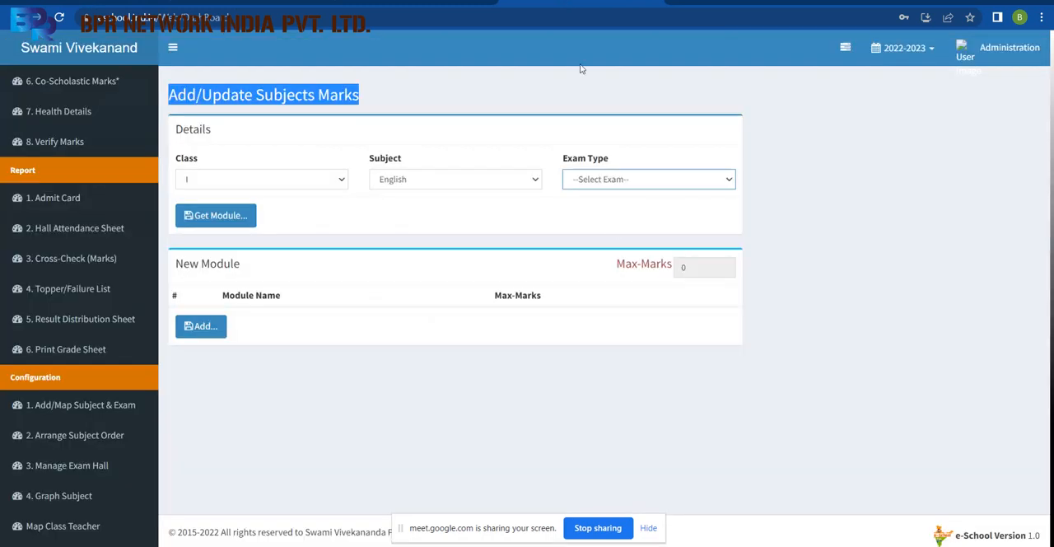
left_click(673, 186)
left_click(642, 207)
left_click(237, 223)
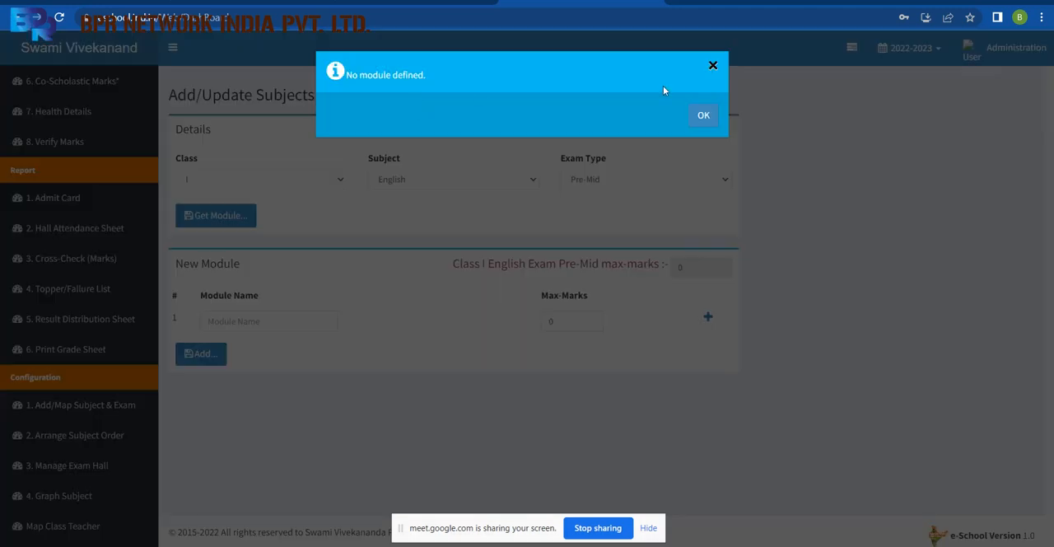
left_click(703, 116)
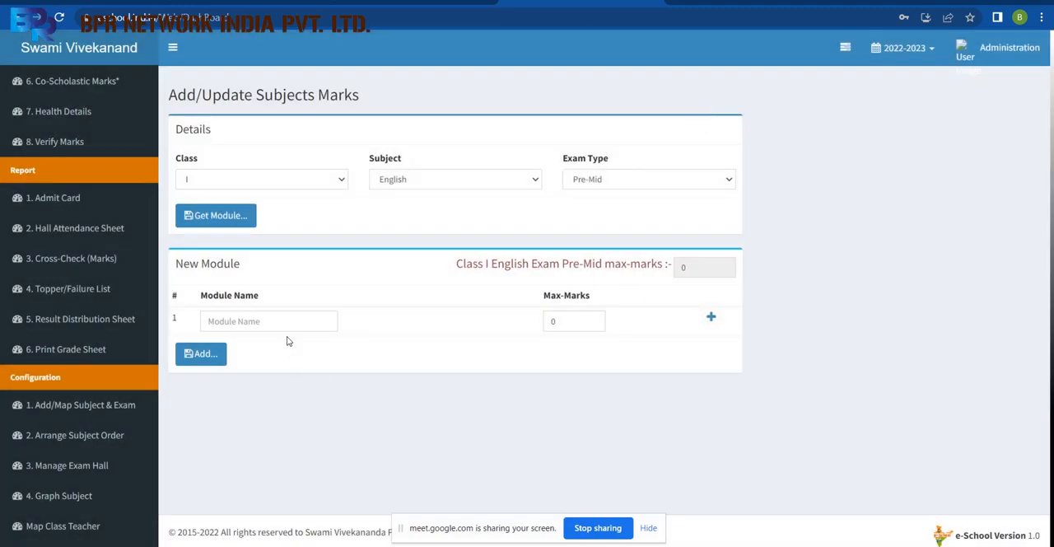
left_click(285, 326)
type("English")
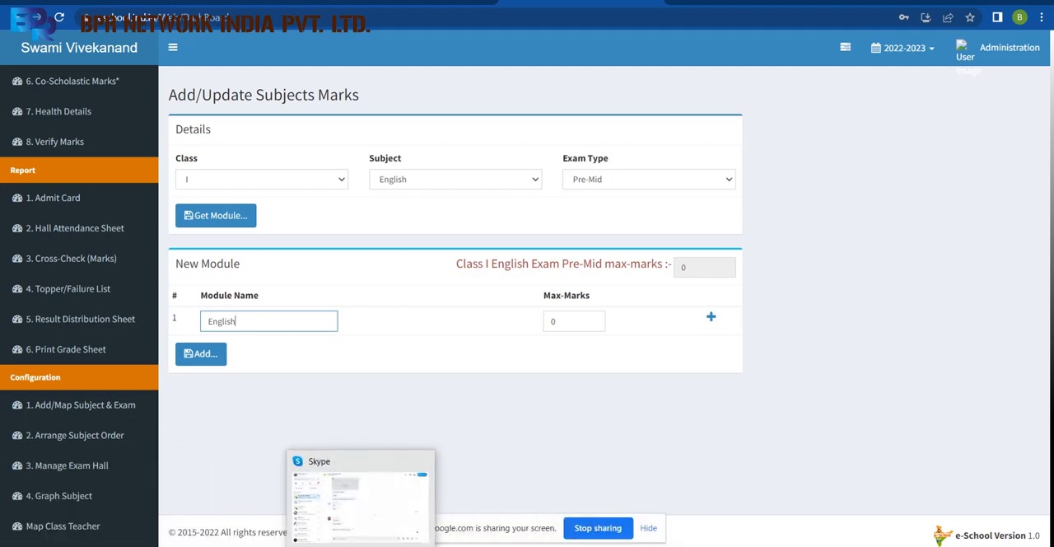
Switch to the Book4 workbook in Excel and set the PreMid-1 maximum marks in C5 to 10.
left_click(457, 544)
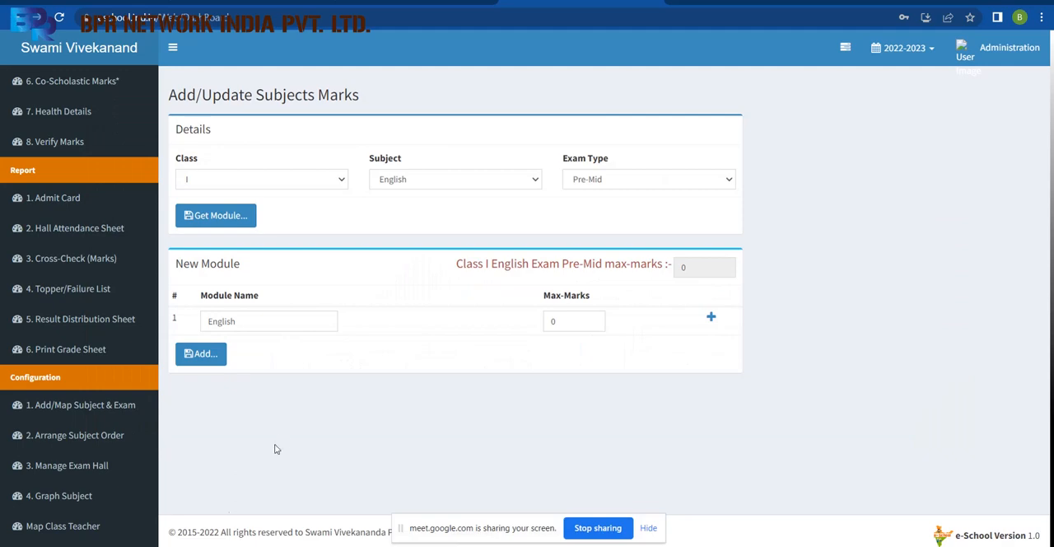
mouse_move(235, 544)
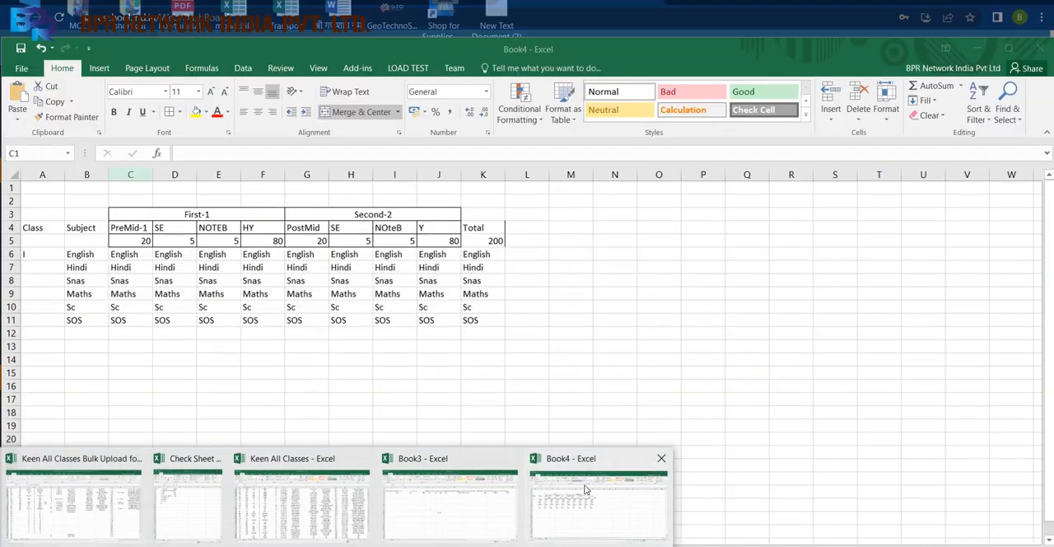
left_click(584, 489)
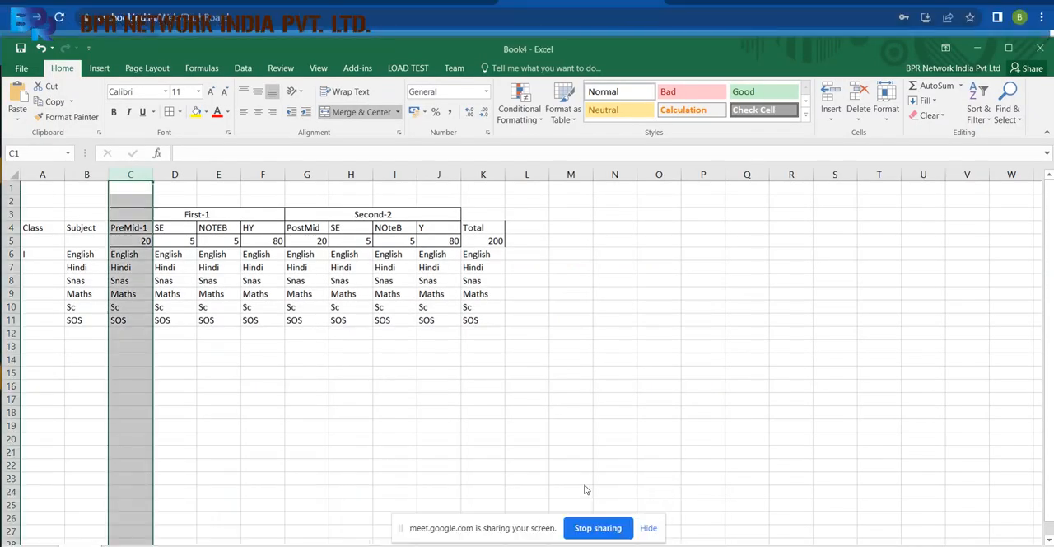
left_click(175, 228)
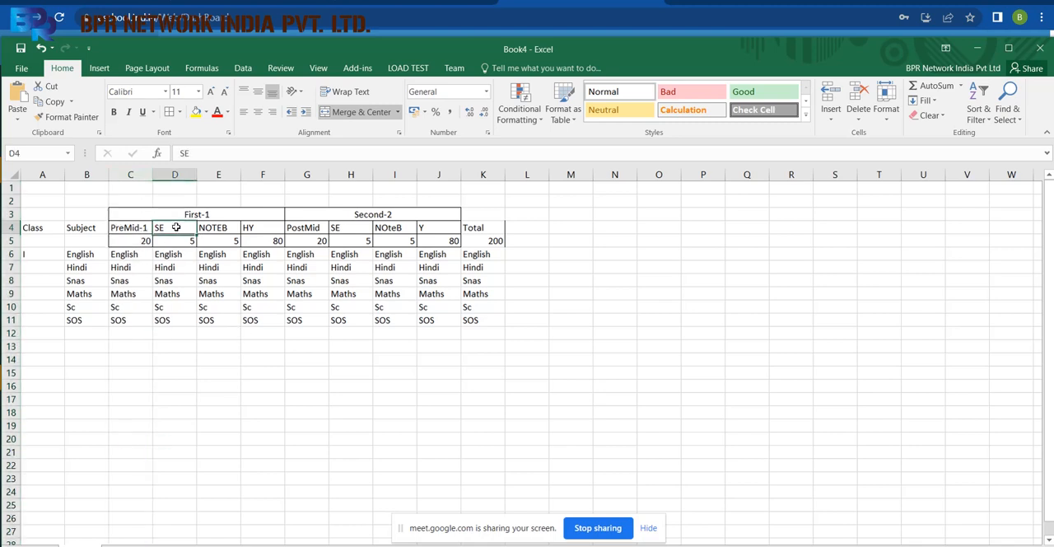
mouse_move(175, 227)
left_mouse_down()
mouse_move(198, 215)
mouse_move(216, 239)
mouse_move(208, 321)
left_mouse_up()
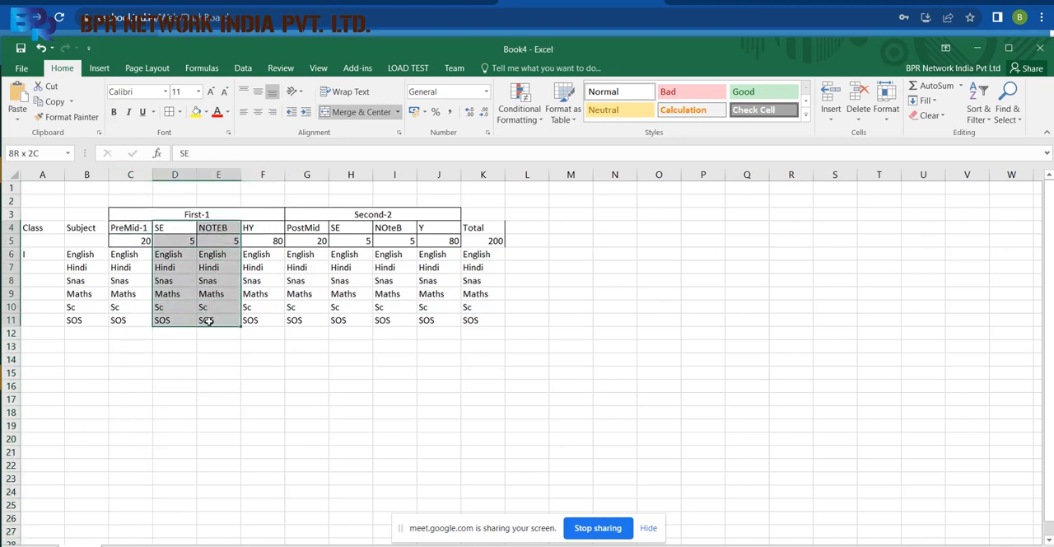
left_click_drag(208, 321, 209, 321)
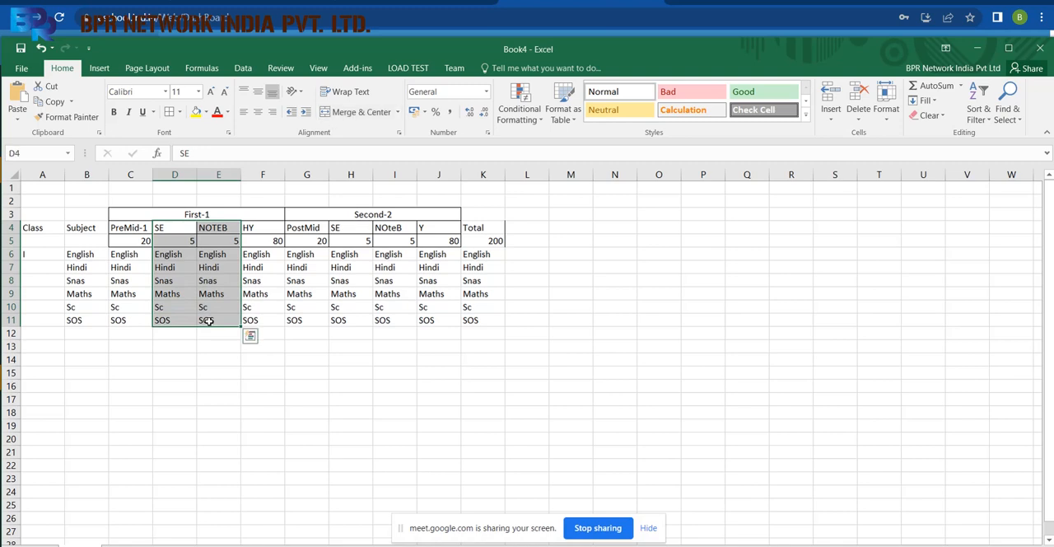
left_click(136, 241)
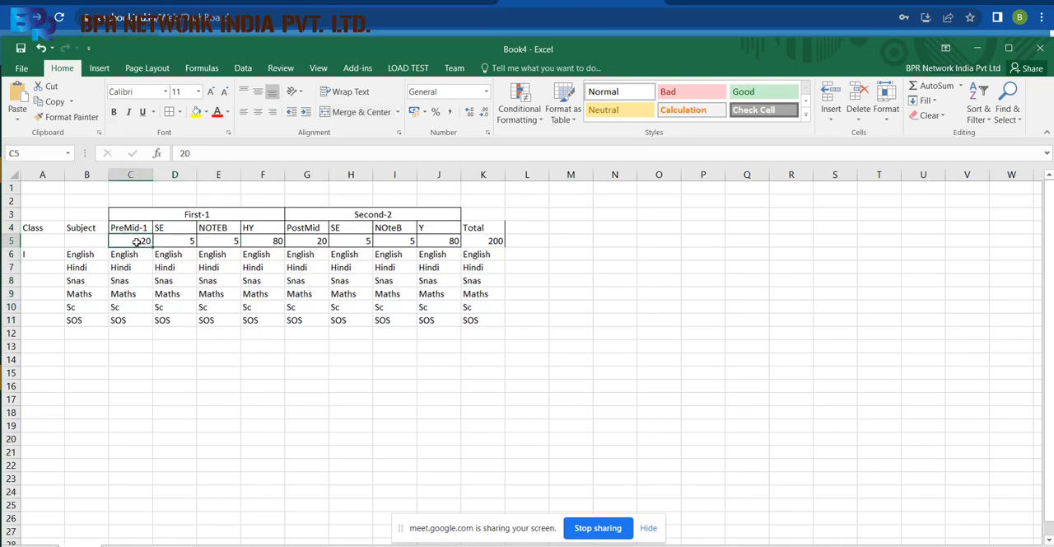
type("10")
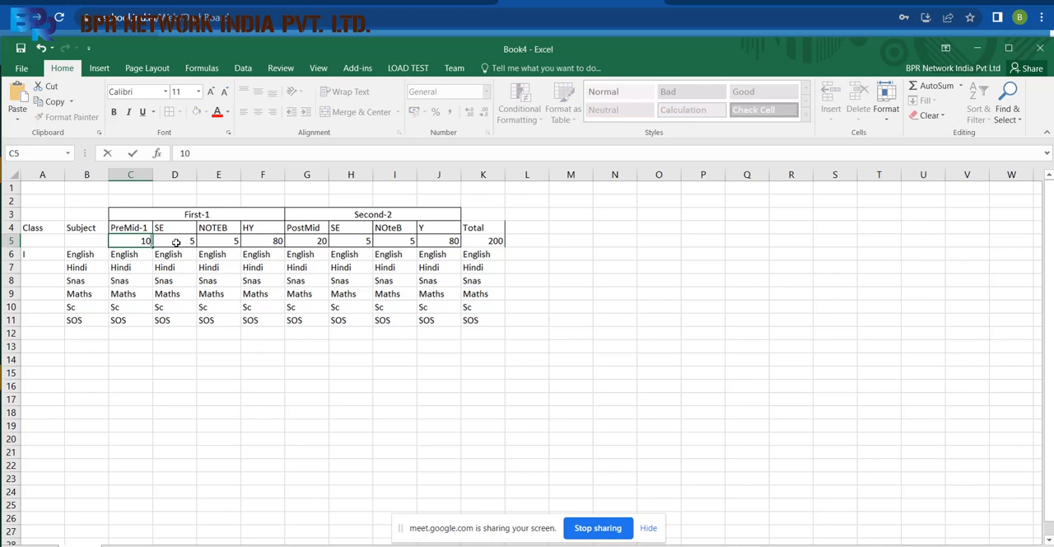
left_click(170, 241)
Review the first-term PreMid-1, SE and NOTEB columns and their maximum marks in row 5.
left_click(217, 230)
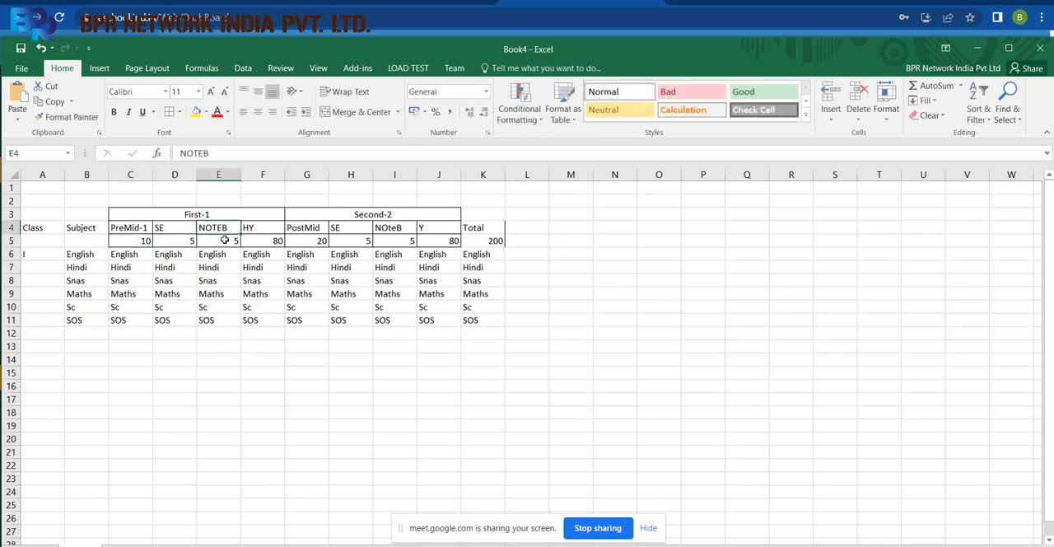
left_click_drag(224, 239, 128, 242)
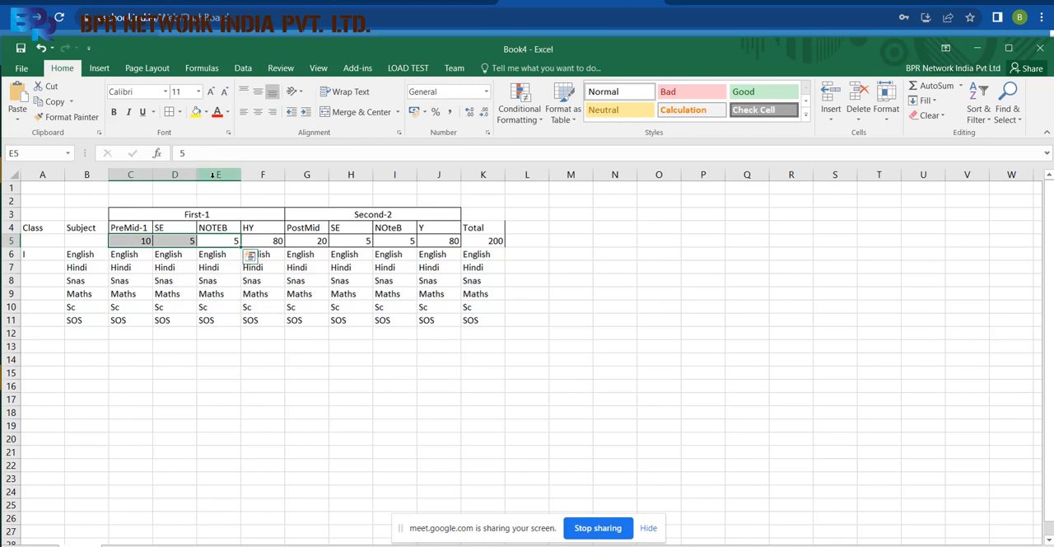
left_click_drag(212, 175, 132, 174)
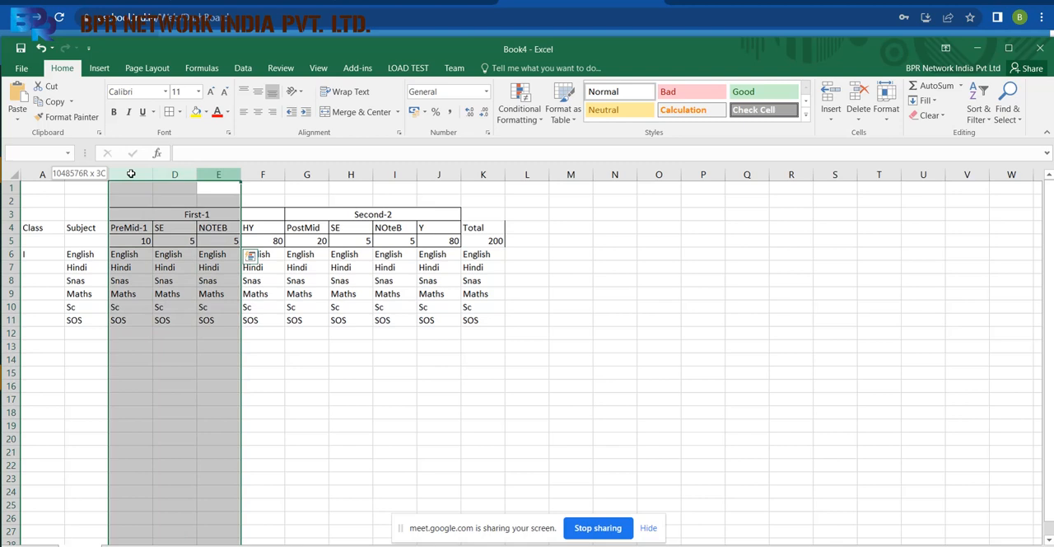
left_click(135, 240)
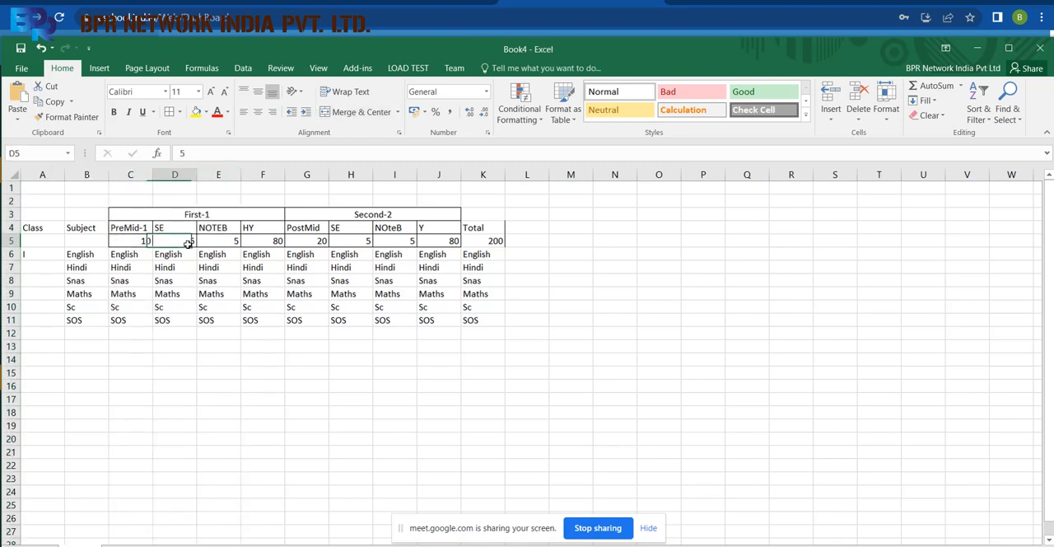
left_click(189, 240)
left_click(229, 240)
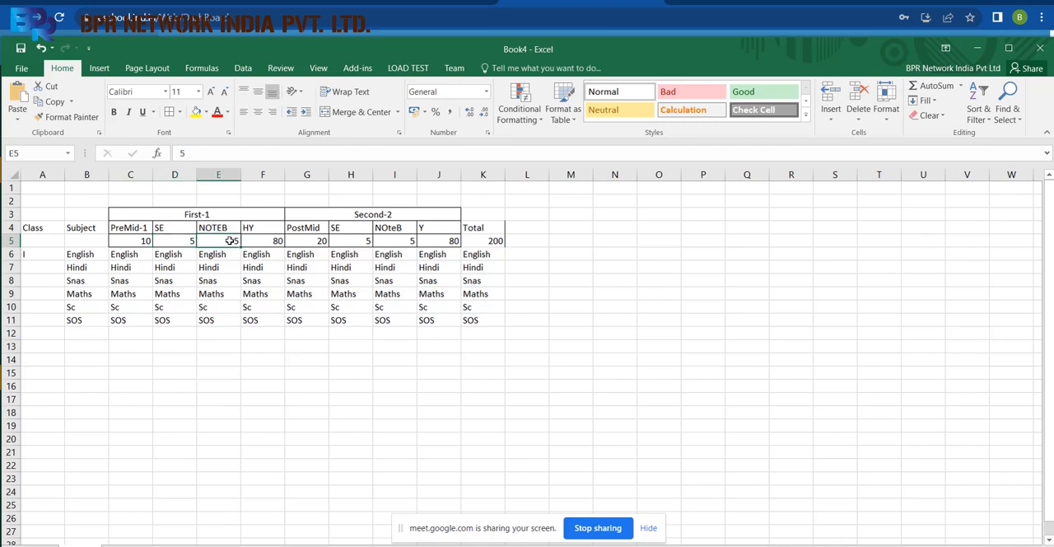
left_click(126, 176)
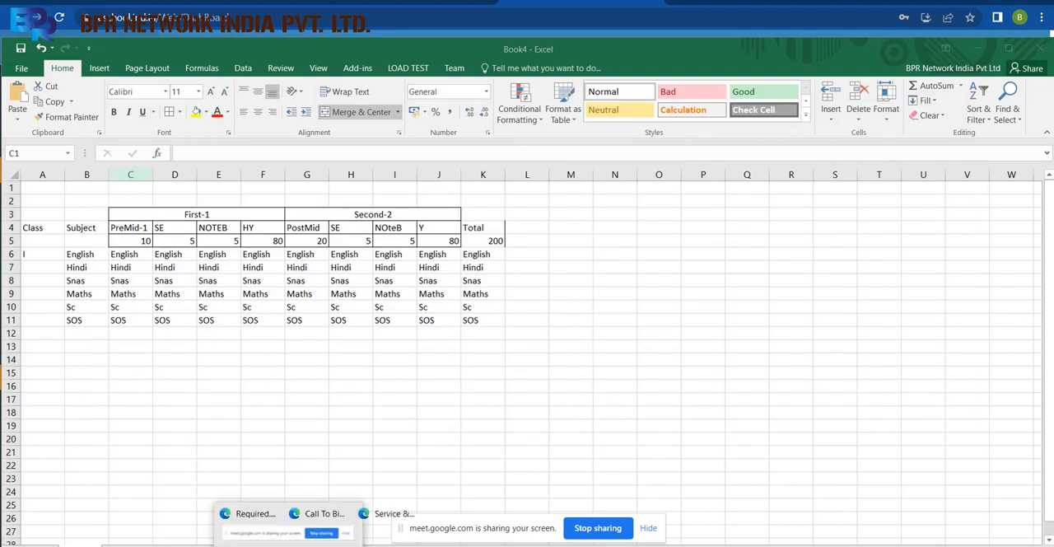
Switch back to eSchool, set the English module's Pre-Mid maximum marks to 10, and add the module.
mouse_move(237, 545)
left_click(420, 498)
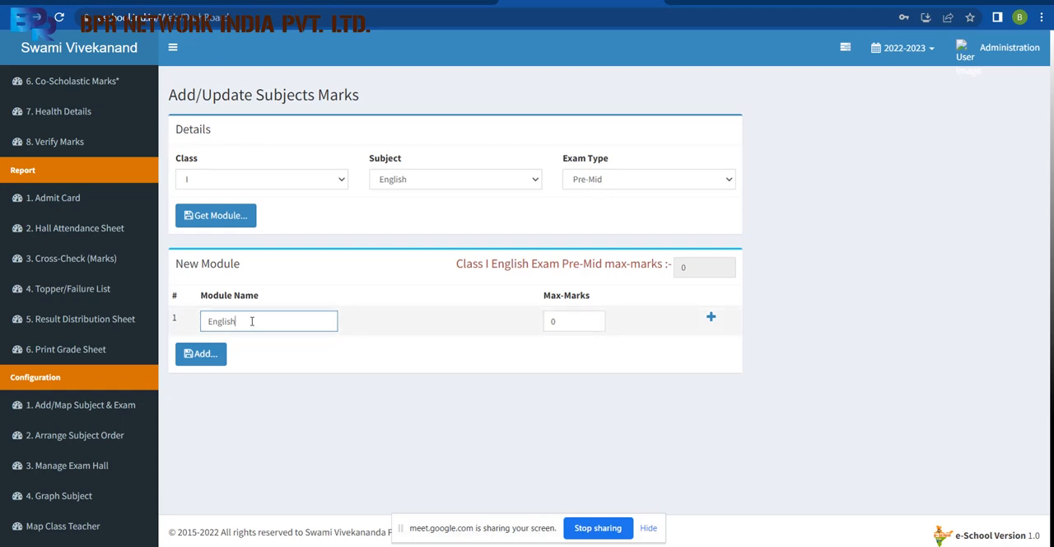
left_click_drag(247, 321, 198, 329)
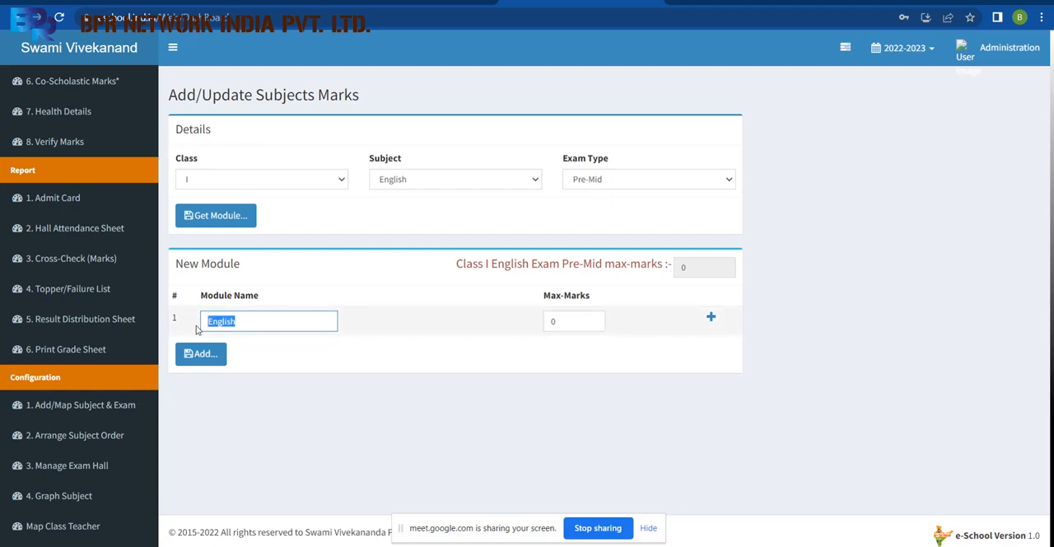
left_click(540, 354)
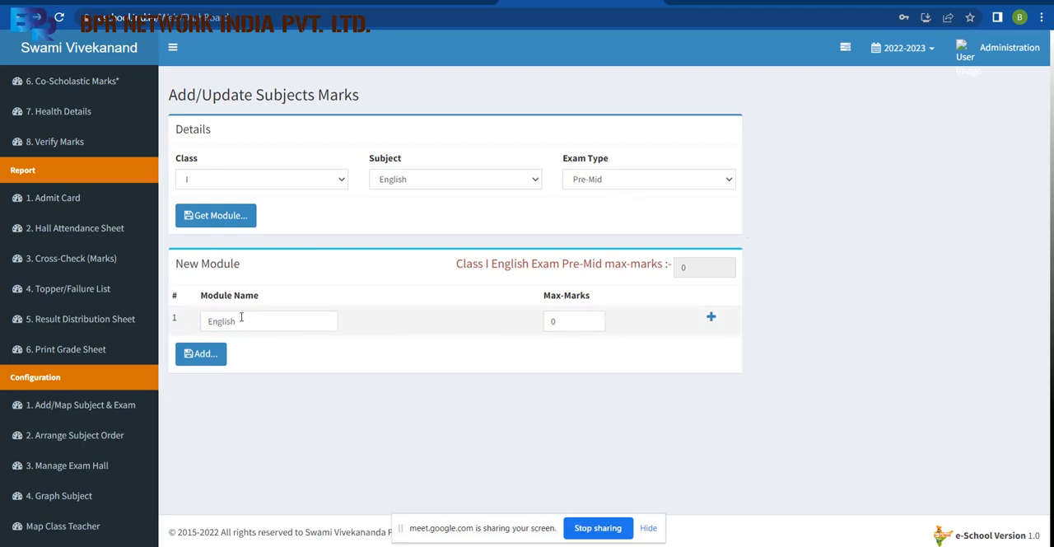
double_click(555, 321)
type("10")
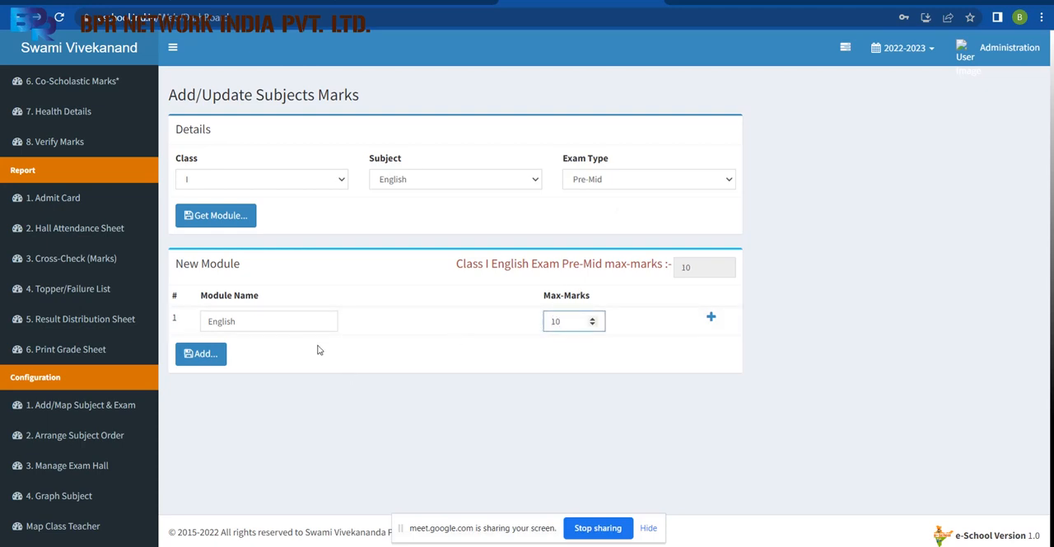
left_click(214, 364)
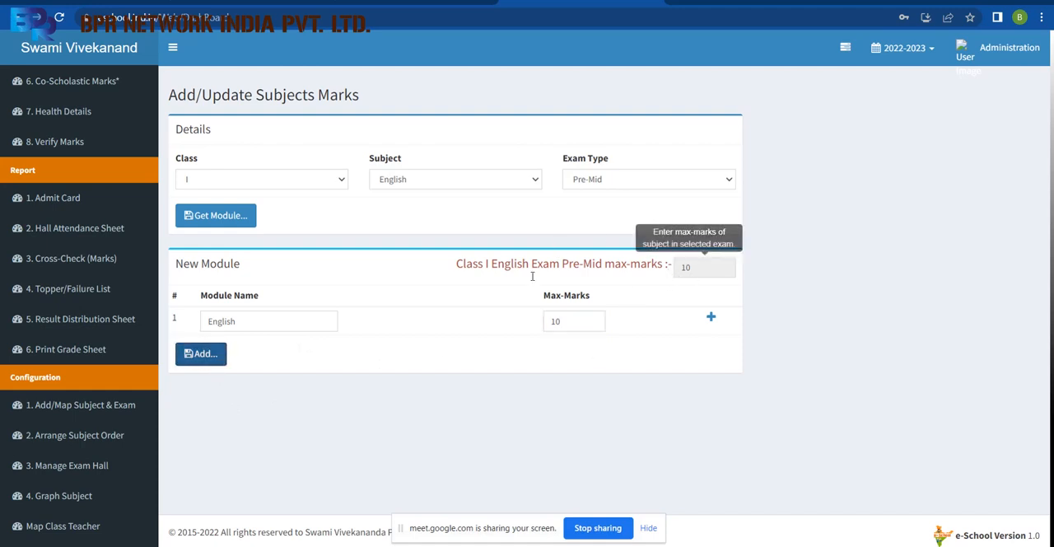
left_click(205, 354)
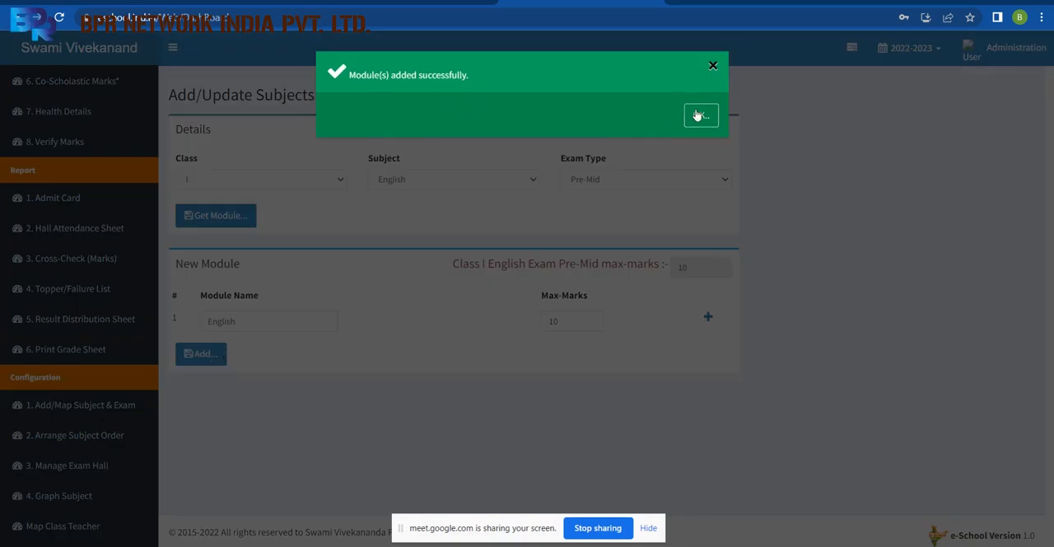
left_click(697, 114)
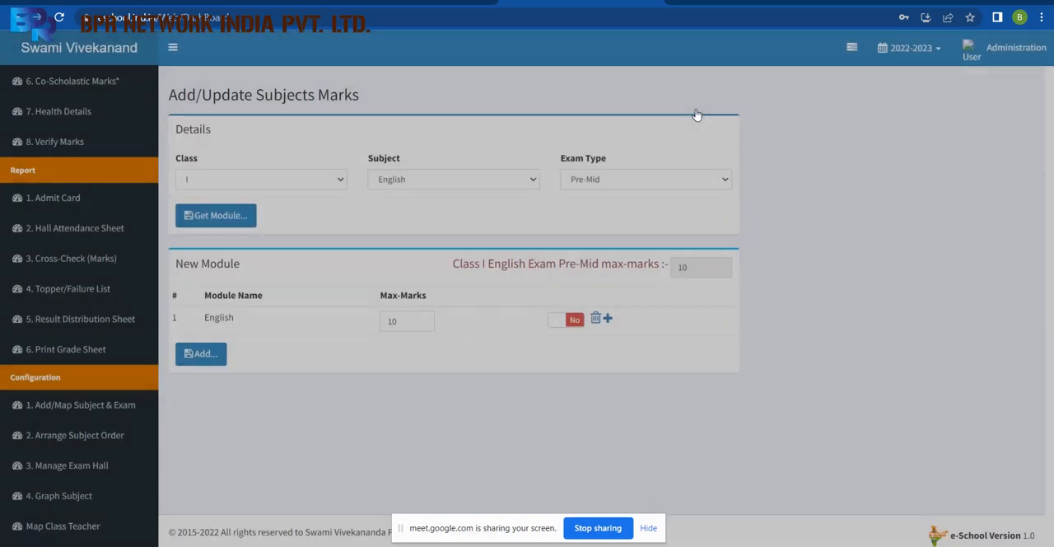
Add a module named Hindi with maximum marks 10 for class I Hindi in the Pre-Mid exam.
left_click(440, 178)
left_click(428, 218)
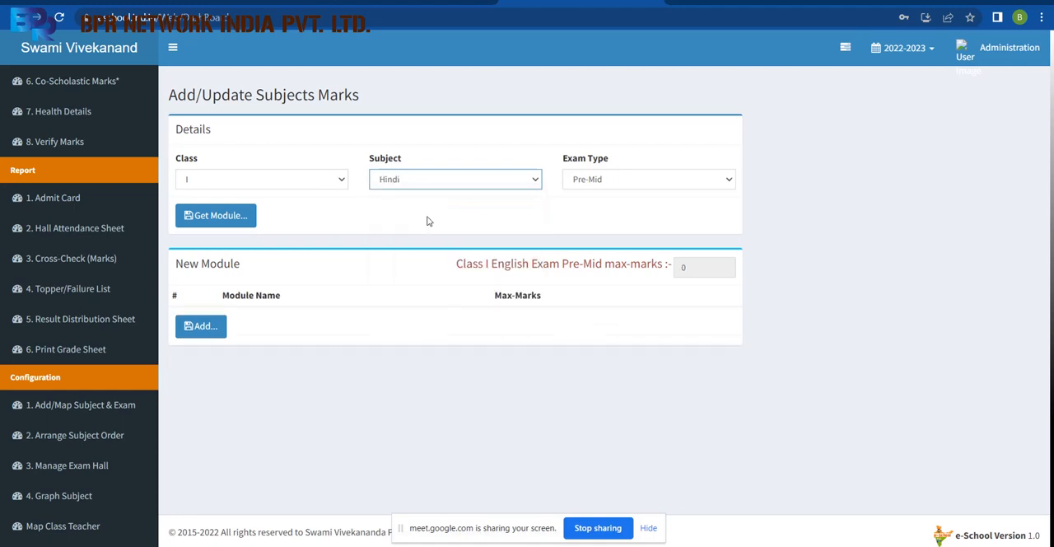
left_click(246, 217)
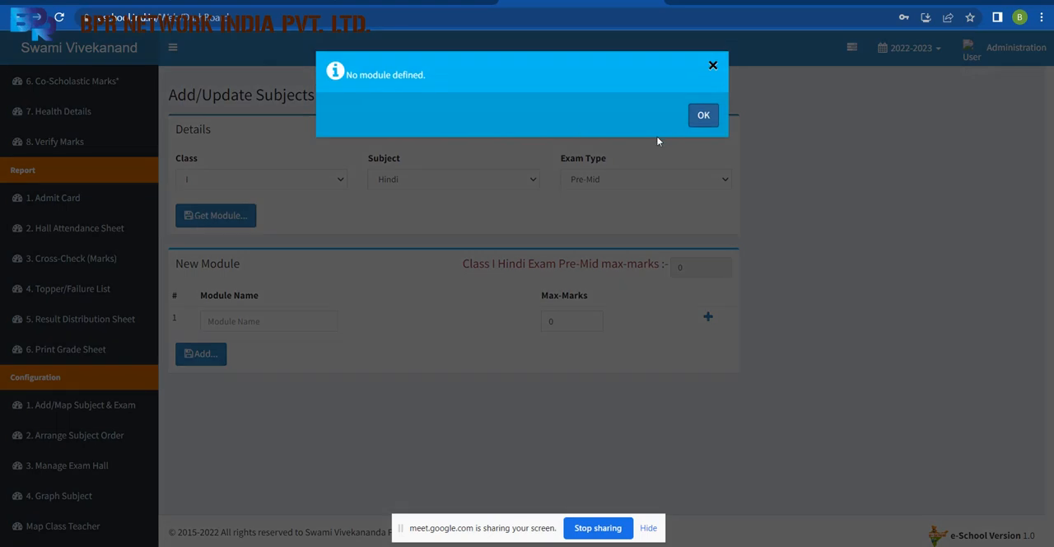
left_click(702, 116)
left_click(307, 320)
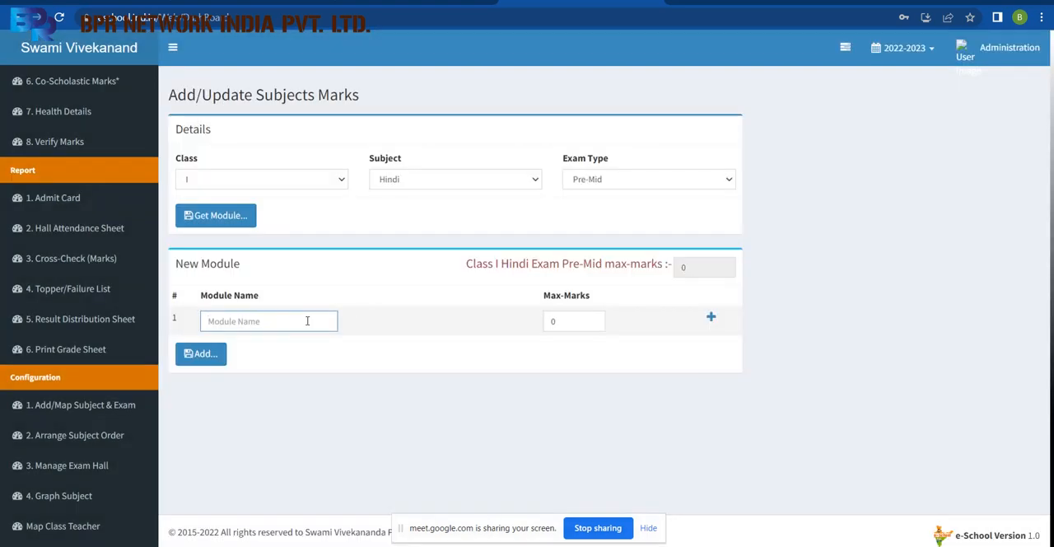
type("Hindi")
left_click_drag(564, 322, 498, 339)
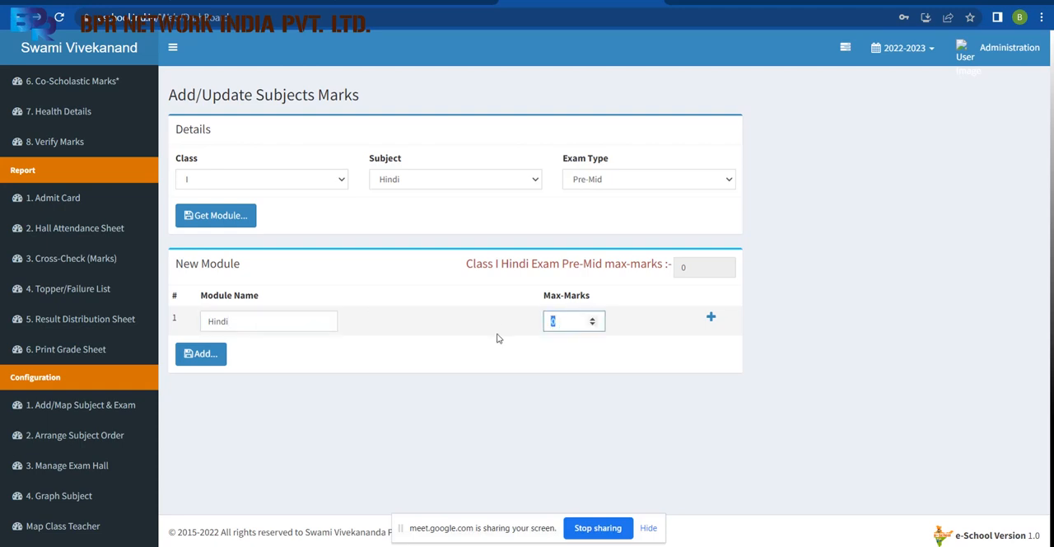
type("10")
left_click(209, 354)
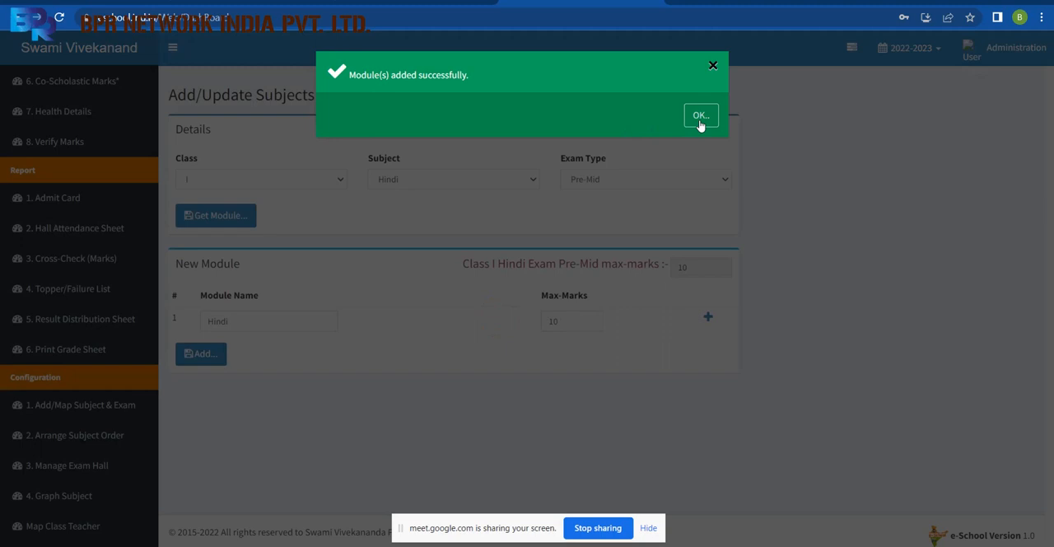
left_click(698, 119)
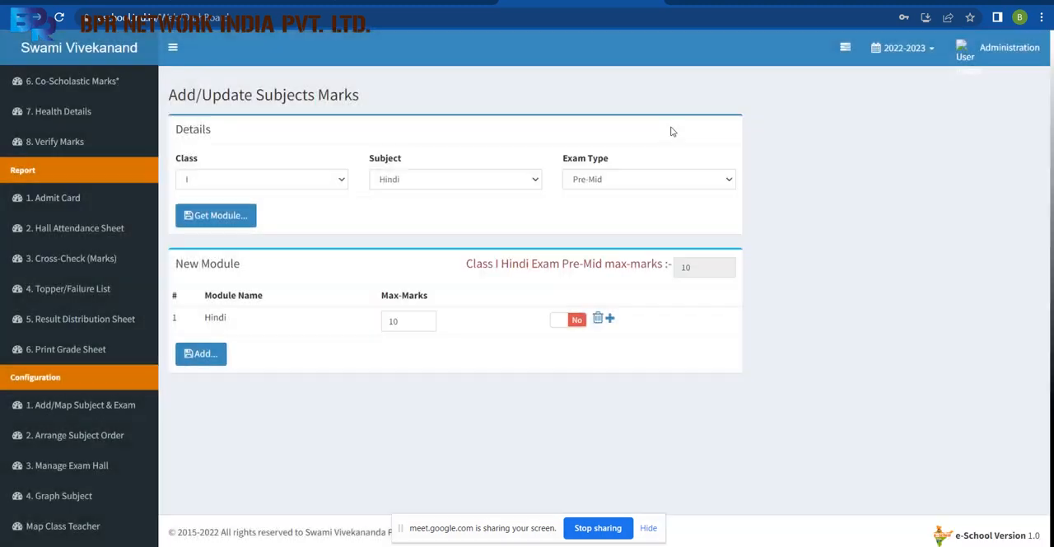
Add a module named Math with maximum marks 10 for class I Maths in the Pre-Mid exam.
left_click(427, 180)
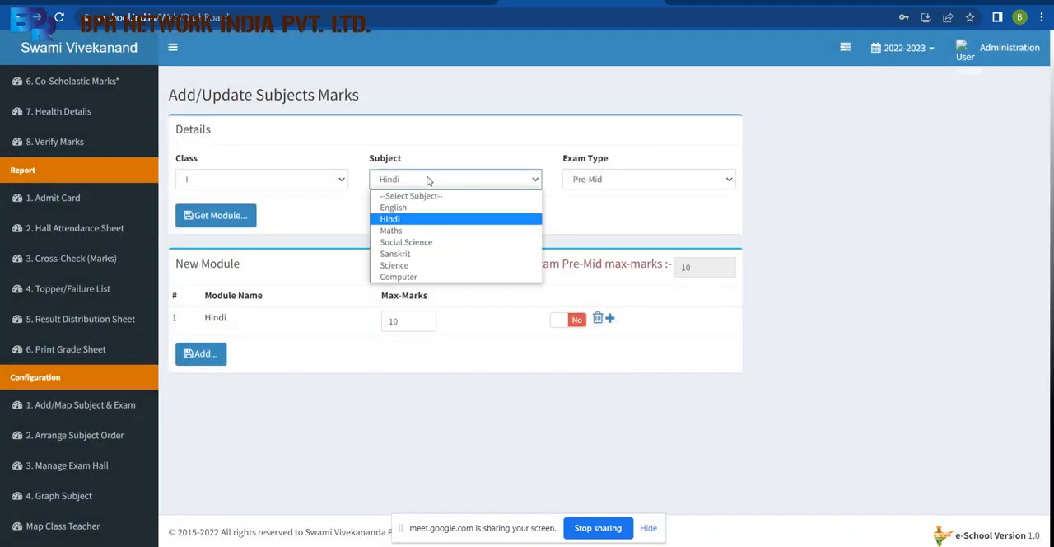
left_click(411, 230)
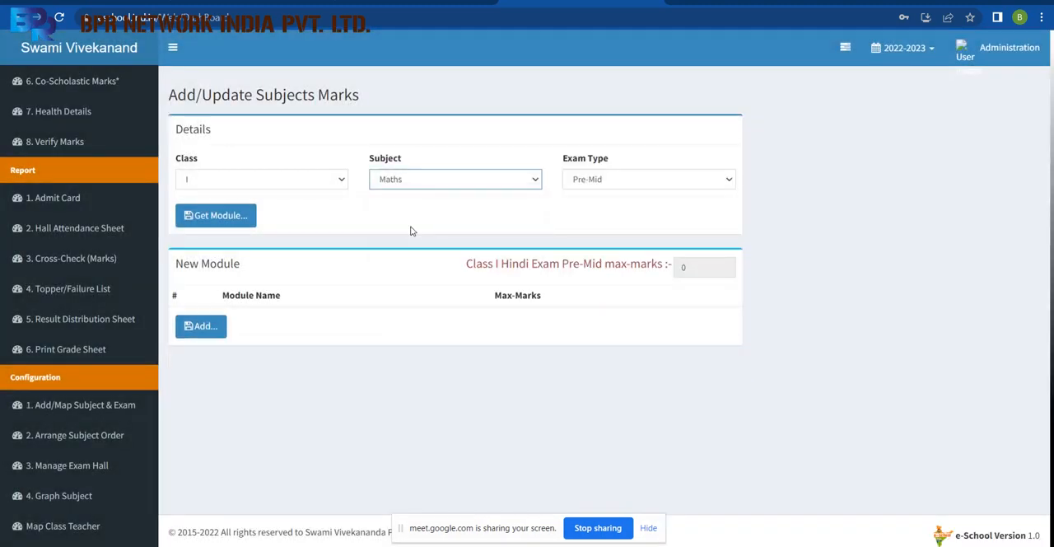
left_click(218, 216)
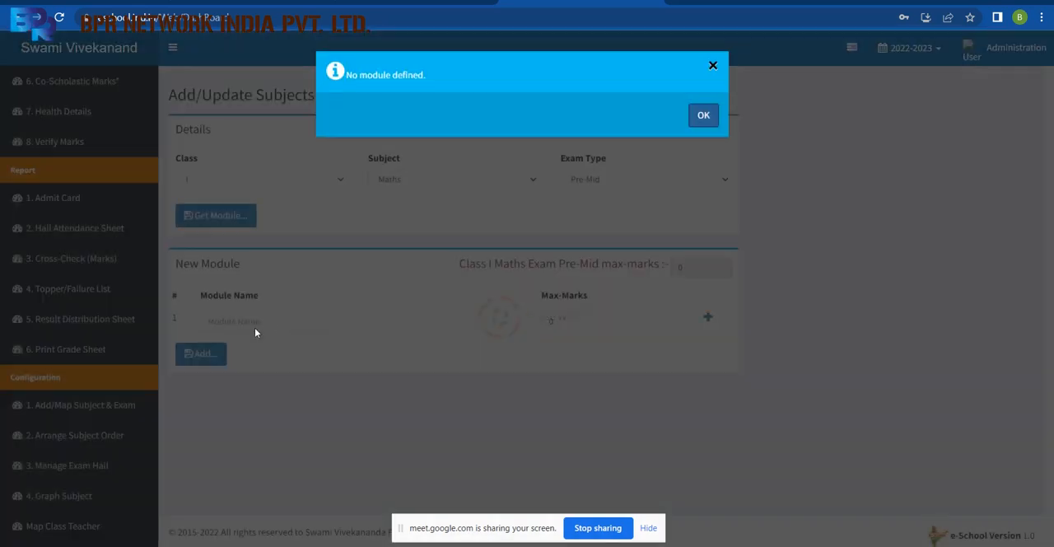
left_click(702, 115)
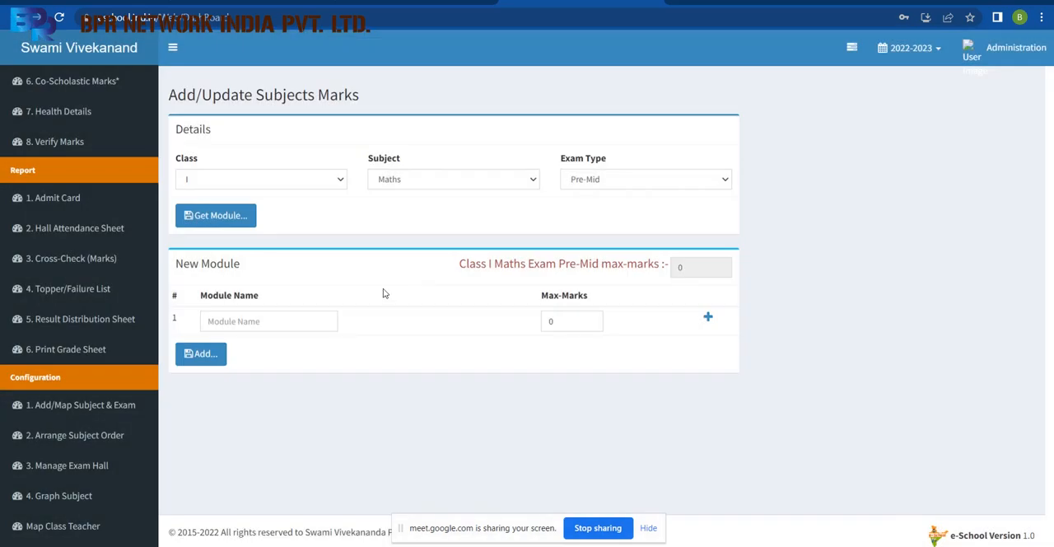
left_click(282, 323)
type("Mat")
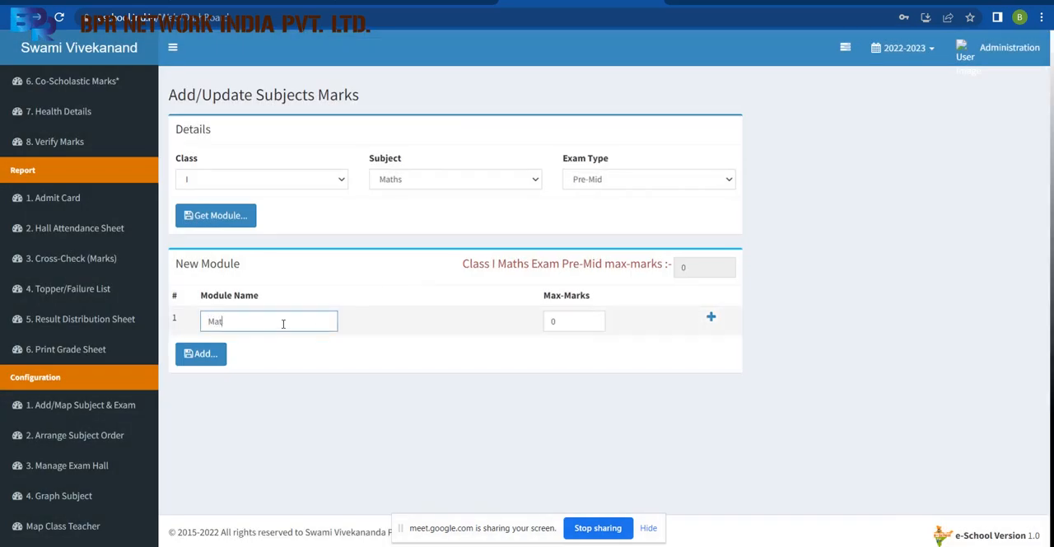
type("h")
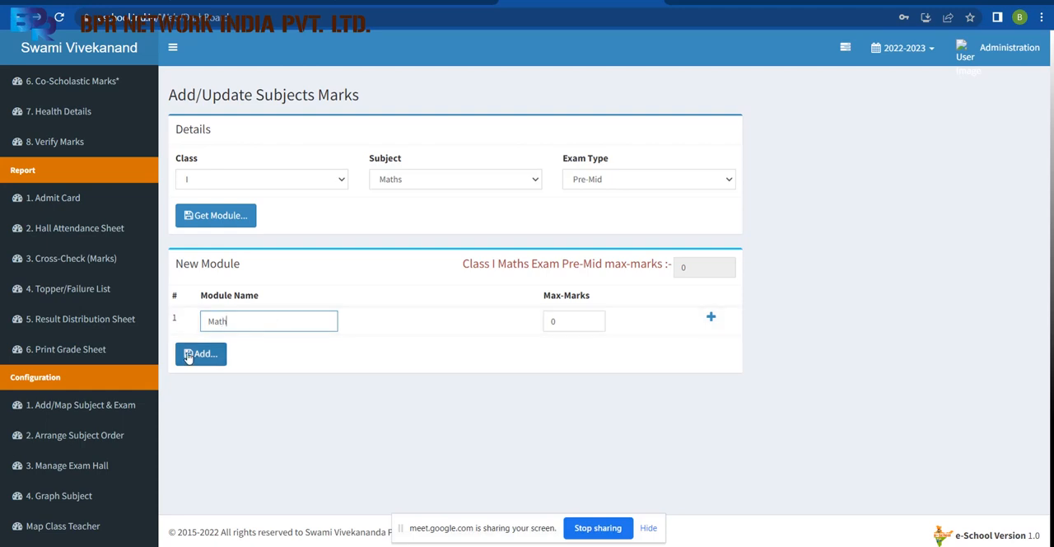
left_click(592, 319)
type("0")
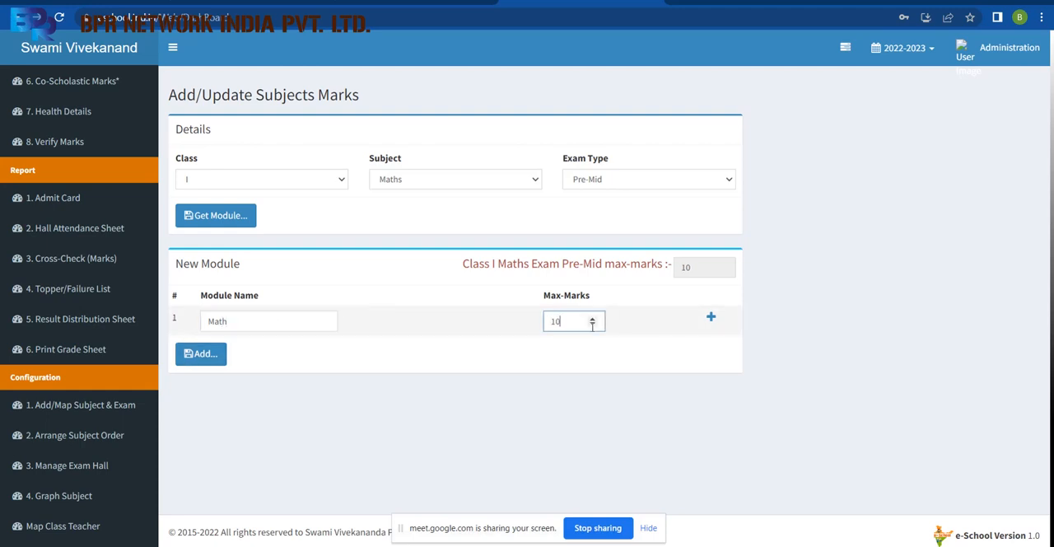
left_click(204, 353)
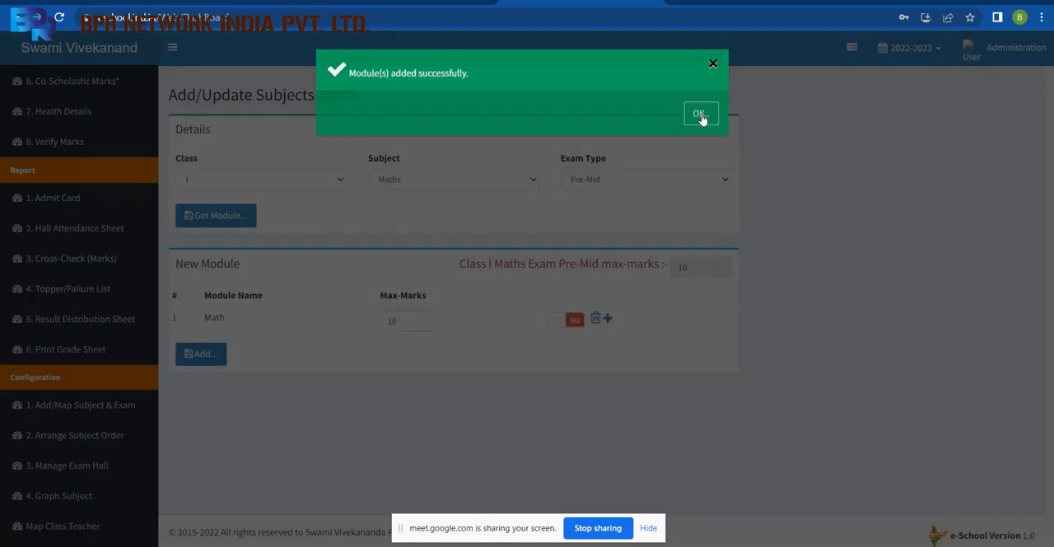
left_click(699, 115)
Add a module named Social Science with maximum marks 10 for class I Social Science in the Pre-Mid exam.
left_click(506, 186)
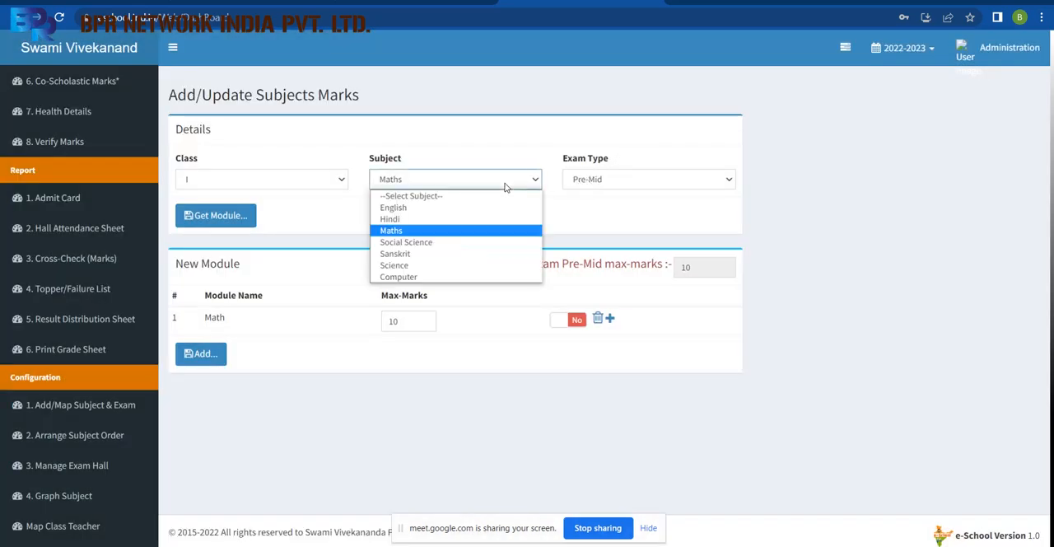
left_click(469, 241)
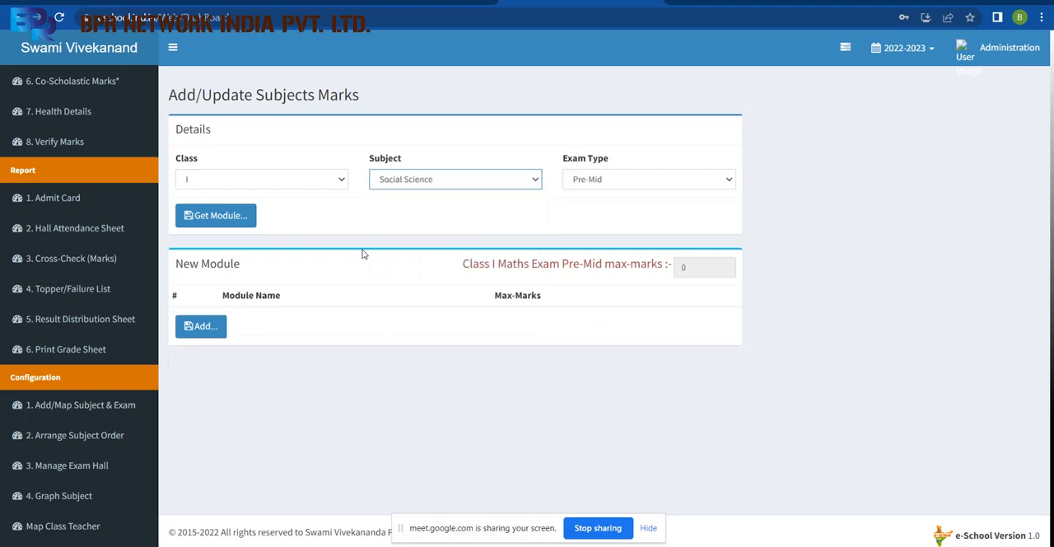
left_click(242, 220)
left_click(701, 115)
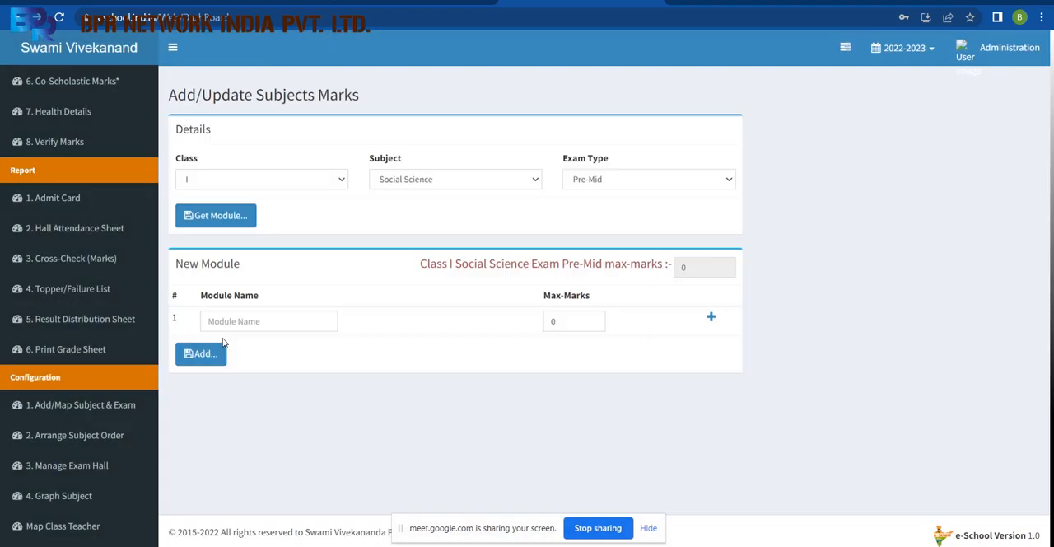
type("Social S")
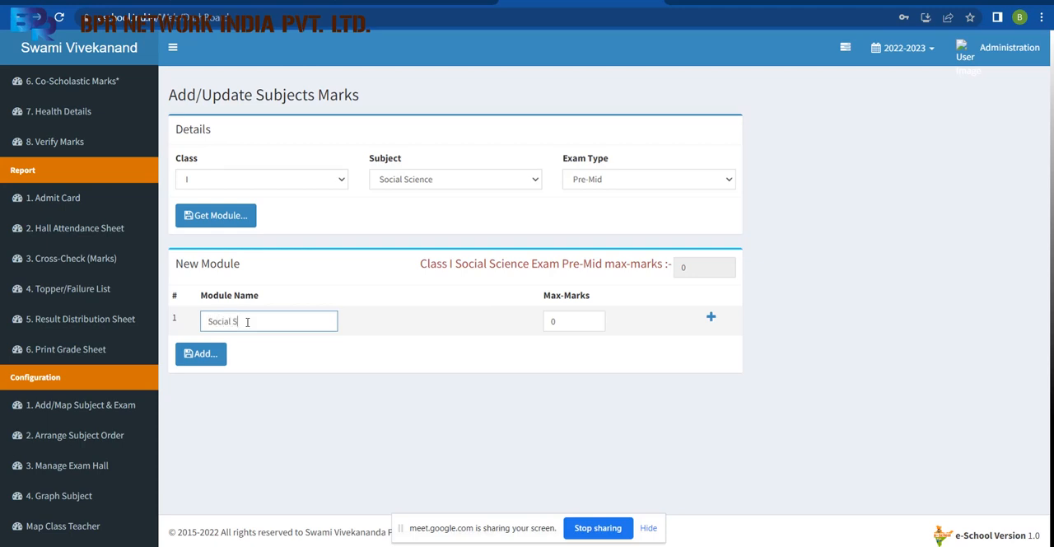
type("cience")
key("Tab")
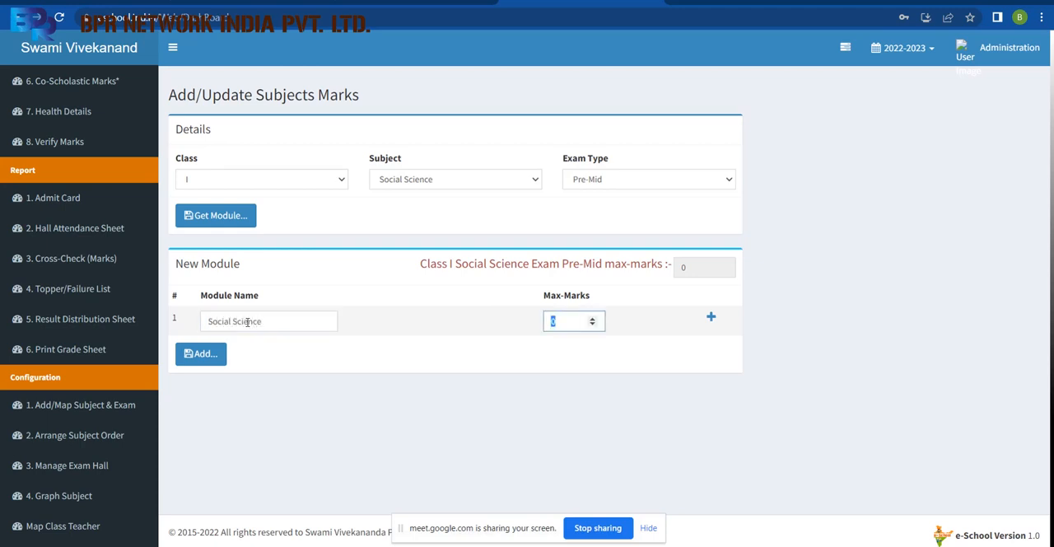
type("10")
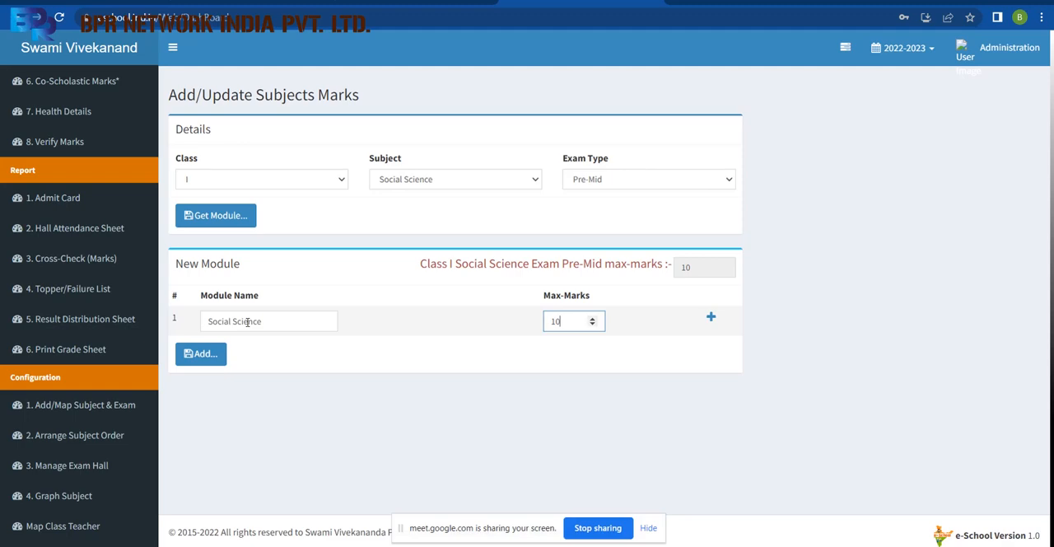
left_click(203, 353)
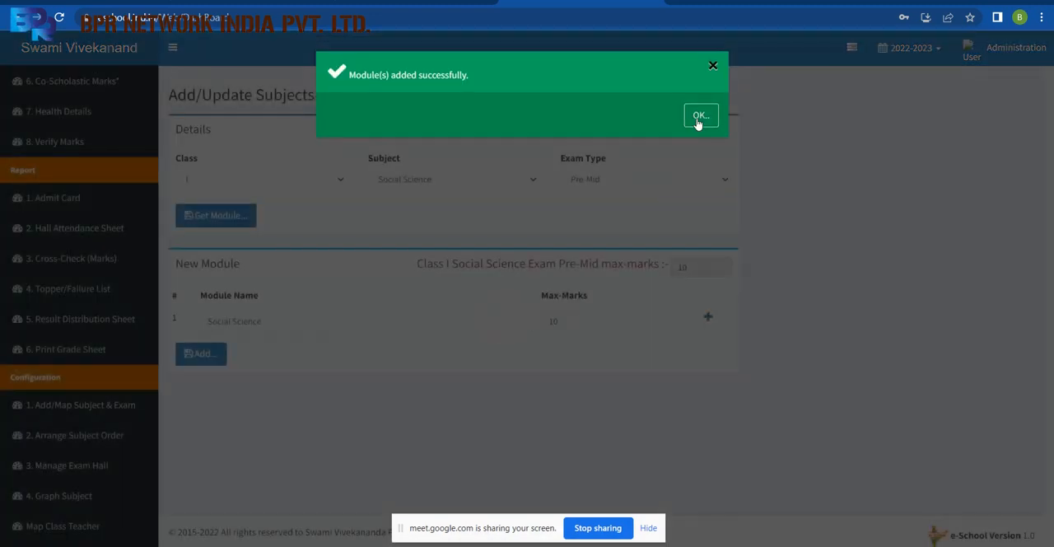
left_click(697, 117)
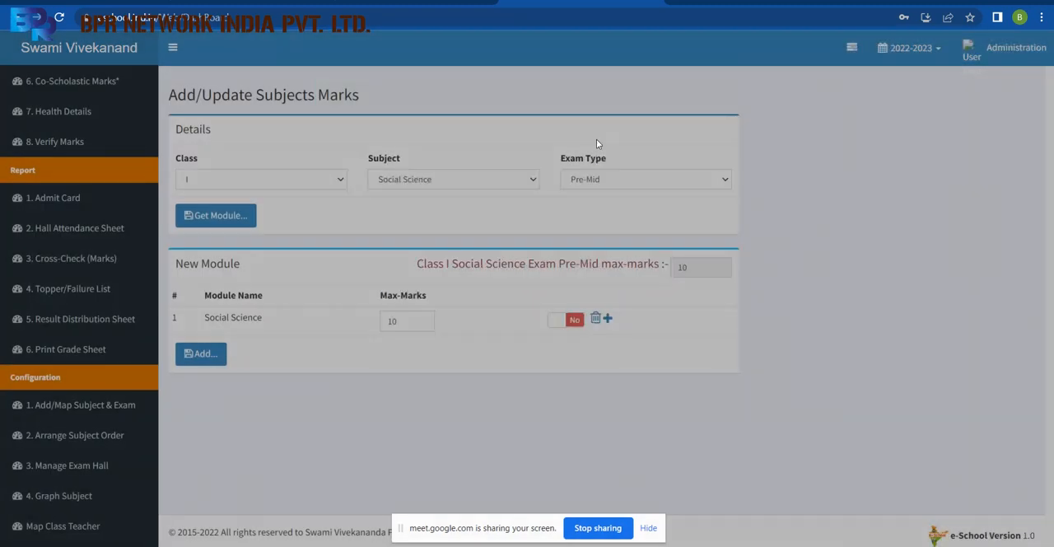
Add a module named Science with maximum marks 10 for class I Science in the Pre-Mid exam.
left_click(492, 179)
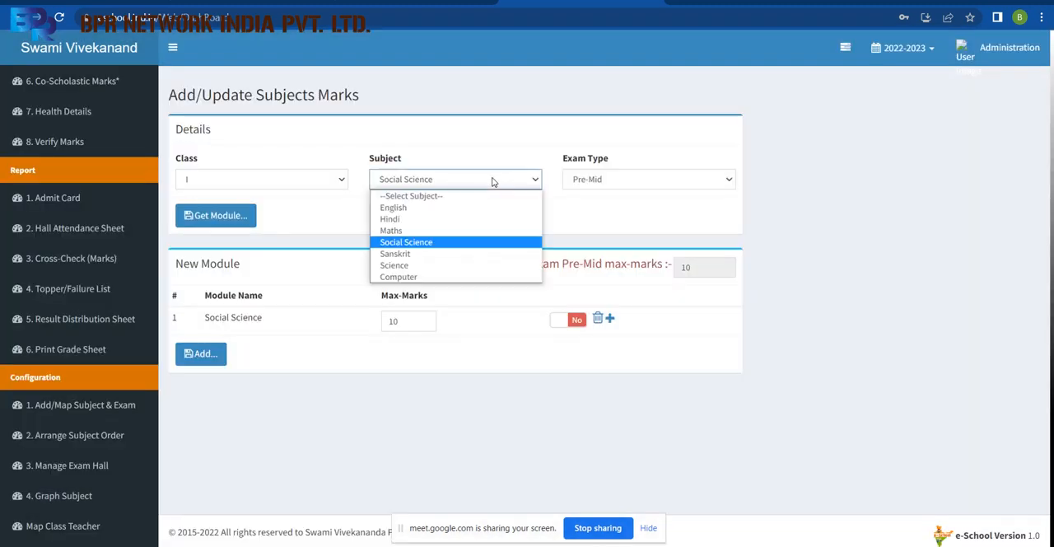
left_click(454, 268)
left_click(235, 217)
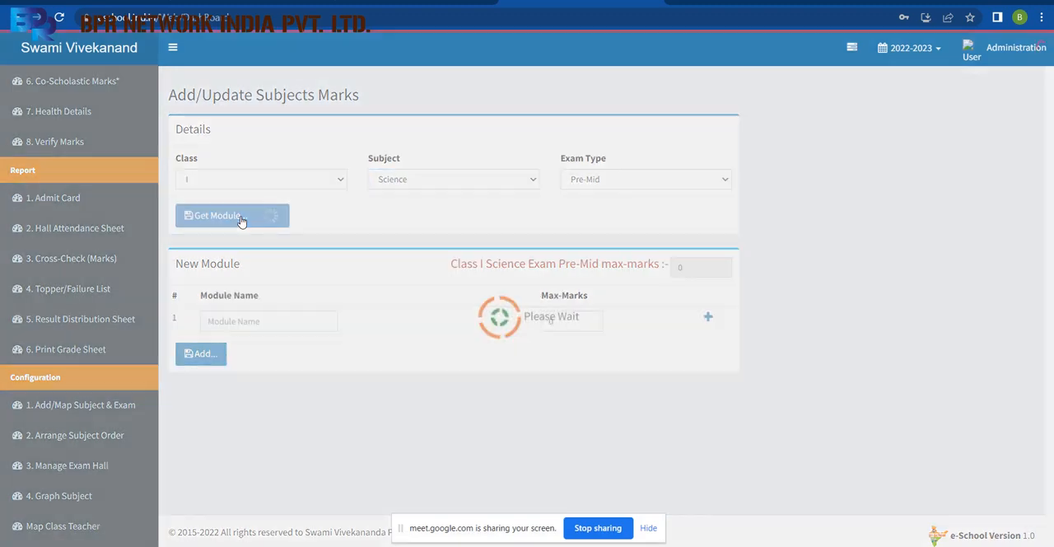
left_click(703, 115)
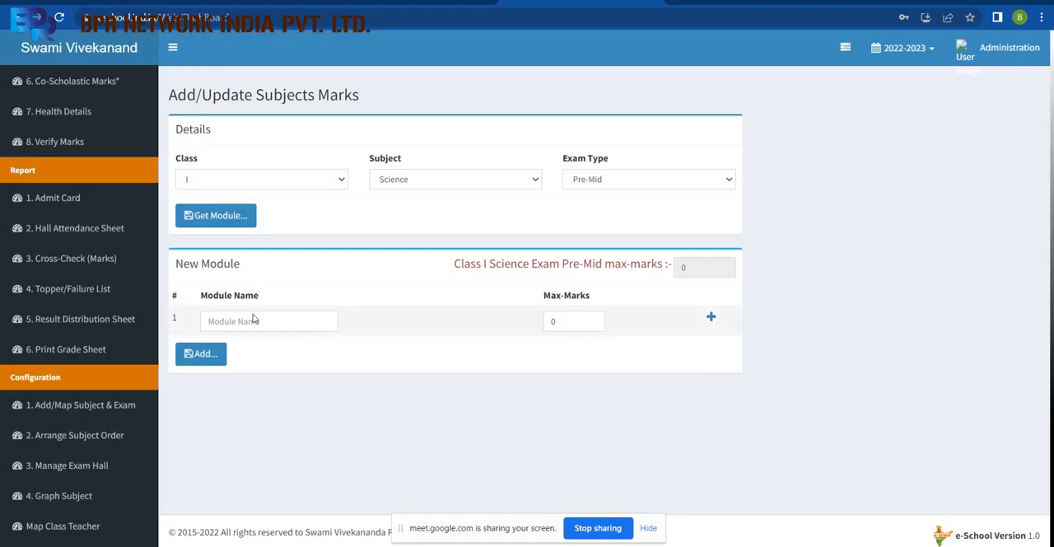
left_click(251, 322)
type("Sc")
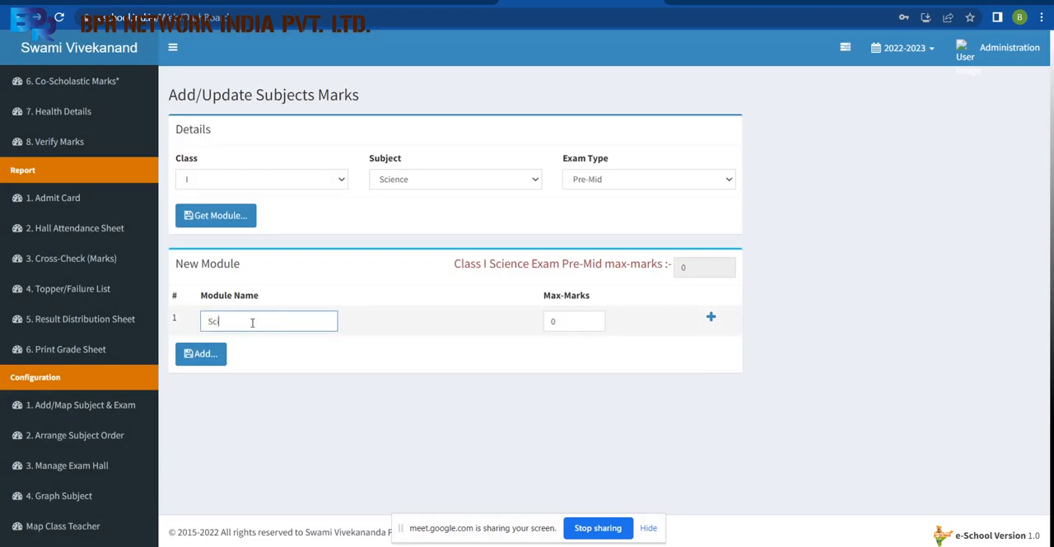
type("ience")
key("Tab")
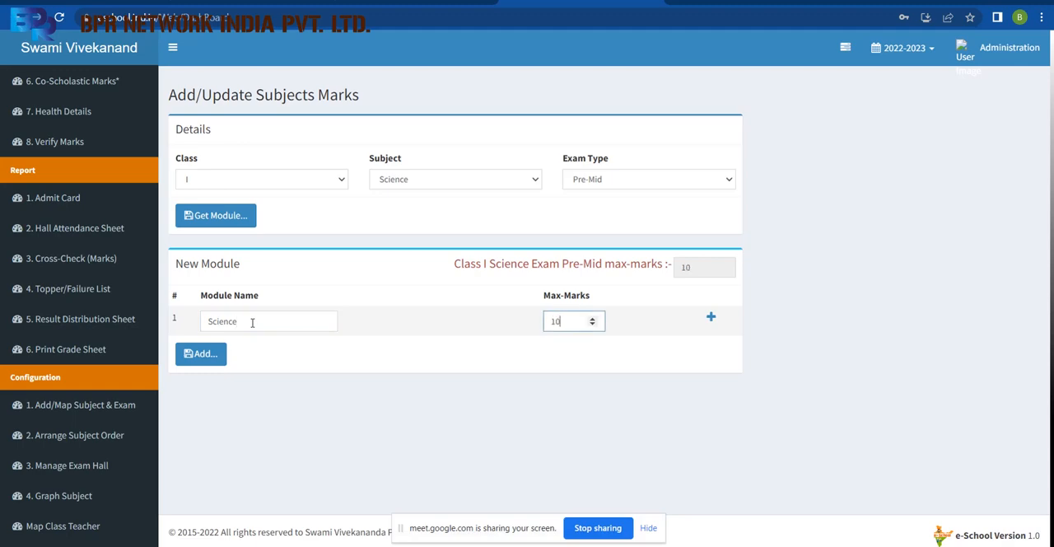
left_click(208, 354)
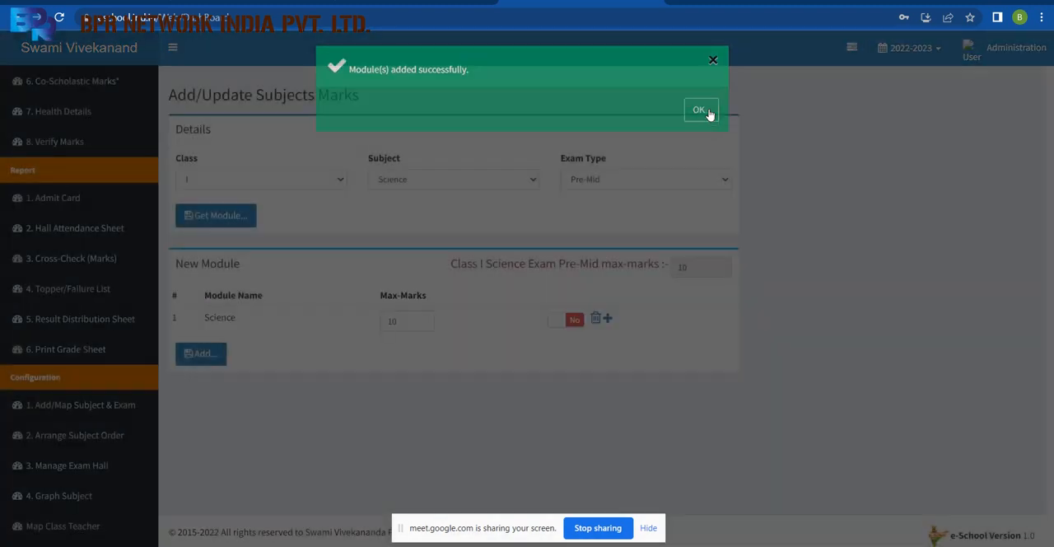
left_click(705, 113)
Load the module entry for class I Computer in the Pre-Mid exam.
left_click(496, 182)
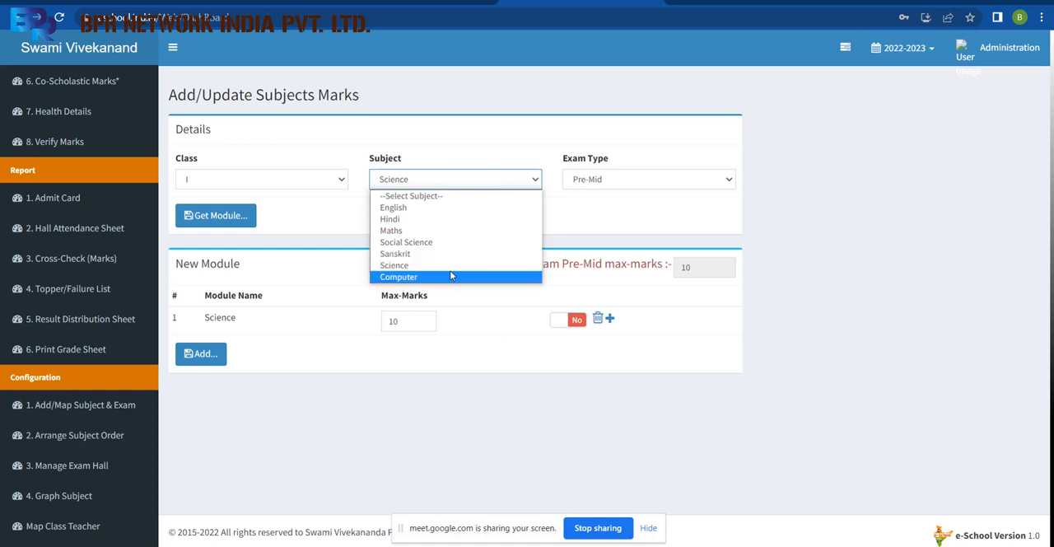
left_click(402, 278)
left_click(240, 221)
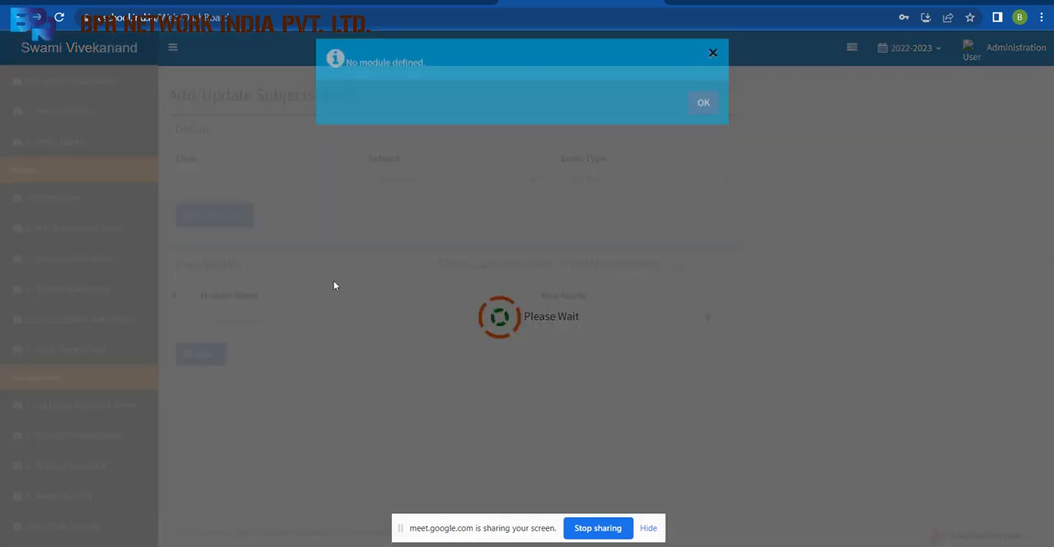
left_click(702, 117)
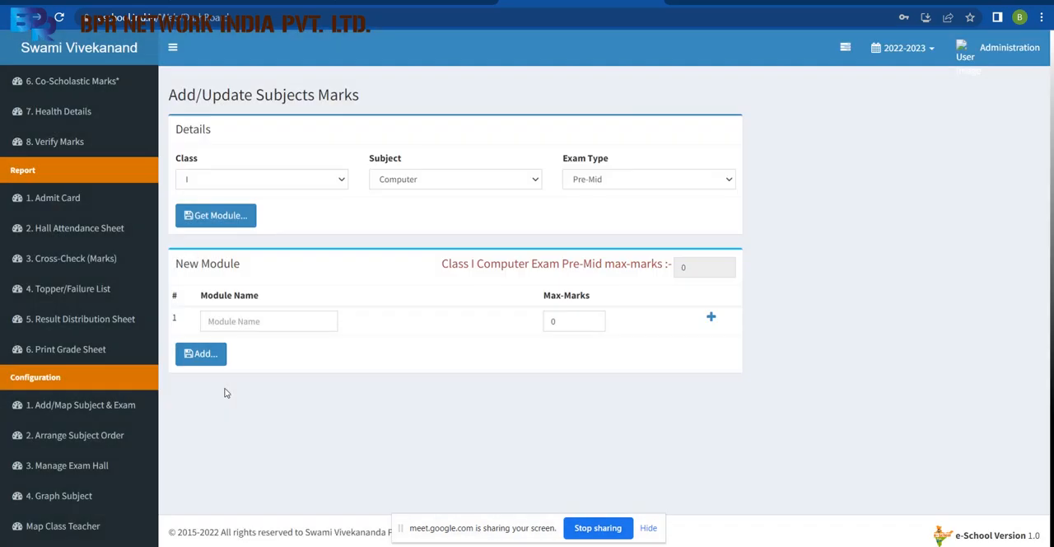
left_click(267, 322)
type("Computer")
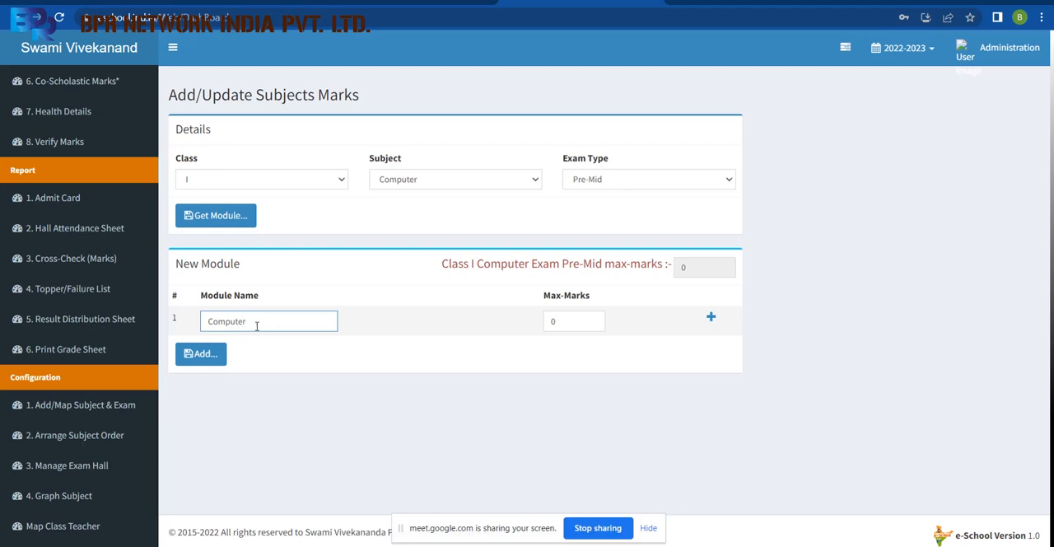
left_click(207, 354)
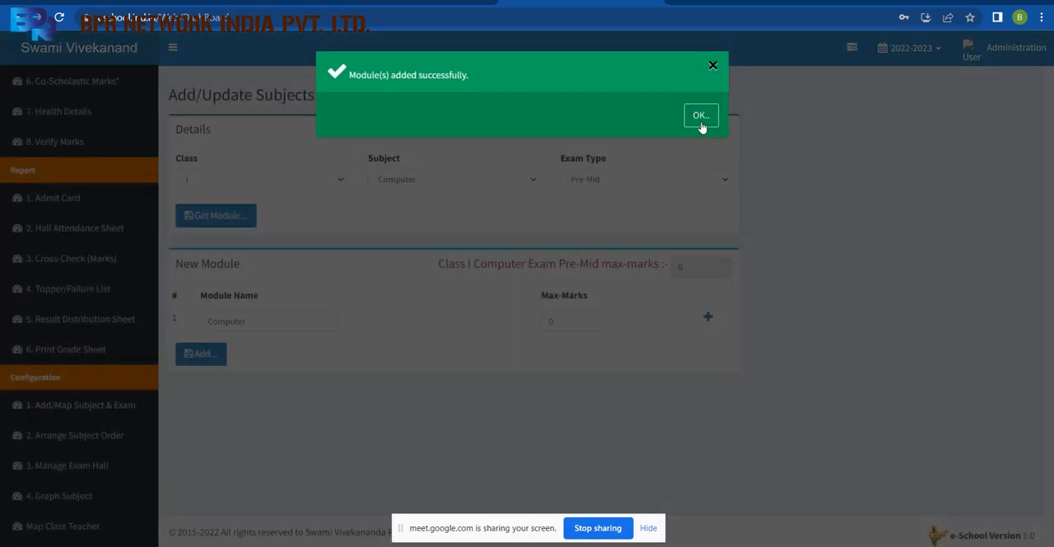
left_click(702, 125)
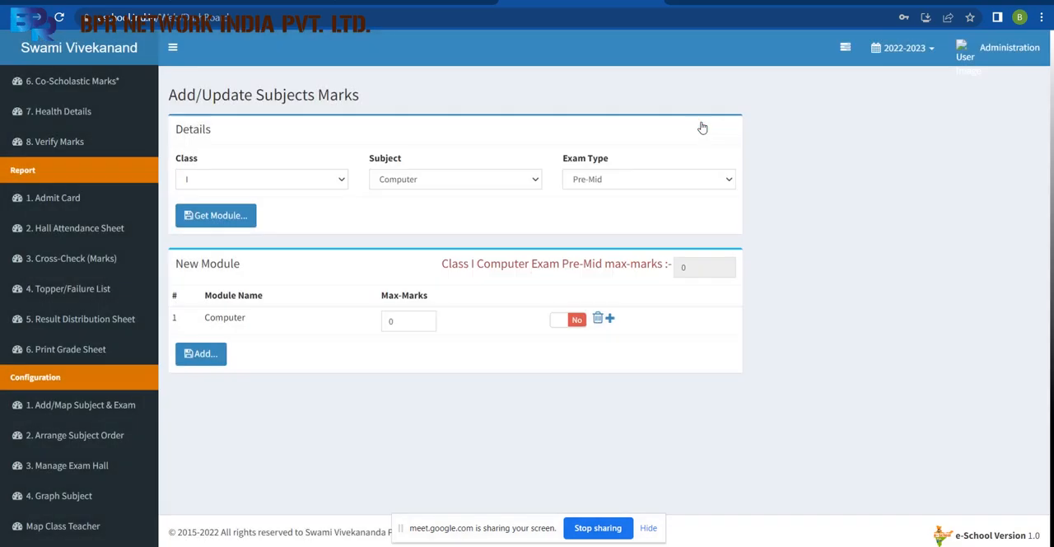
left_click(597, 318)
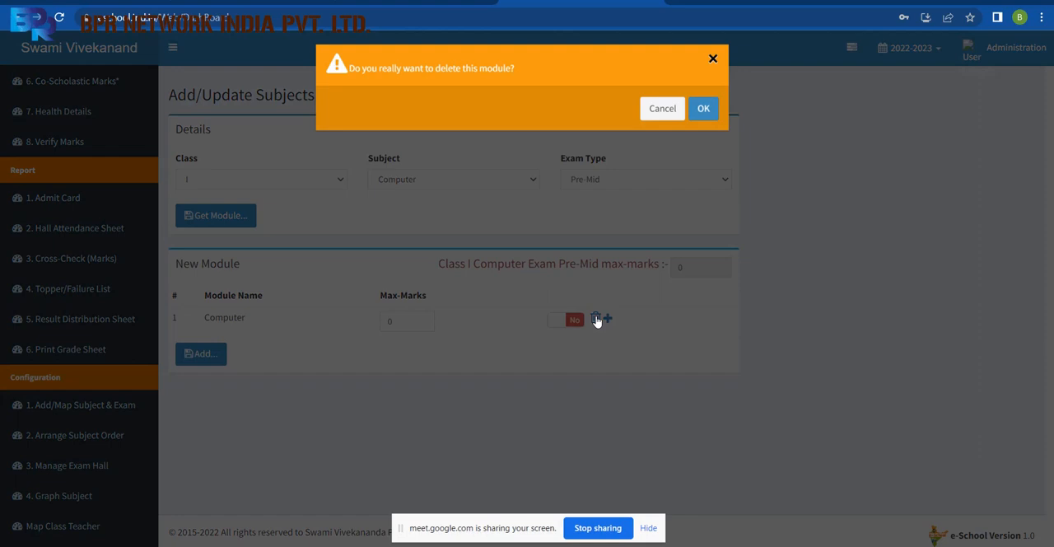
left_click(706, 118)
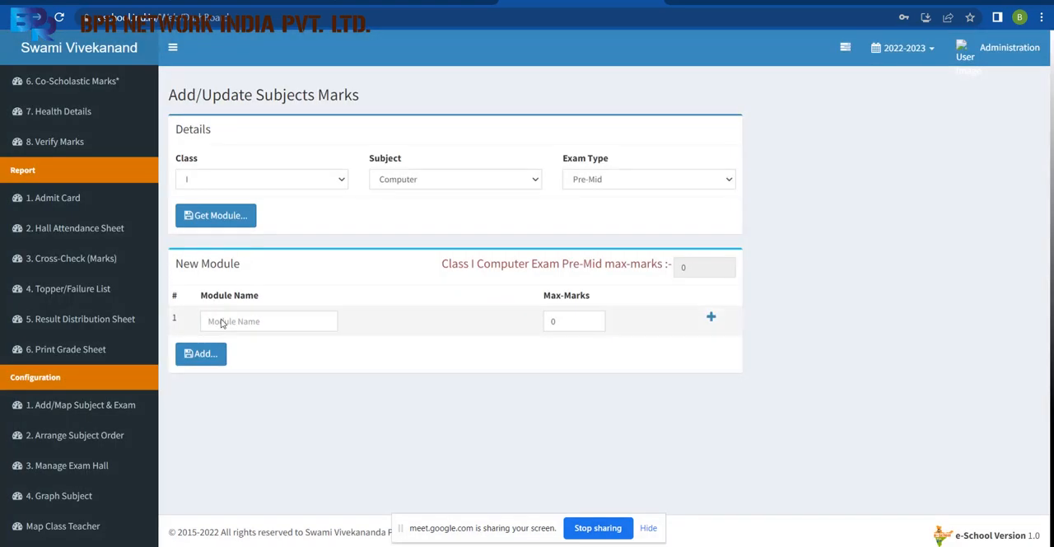
Add a module named Computer with maximum marks 10 for the Computer subject.
left_click(236, 325)
type("Computer")
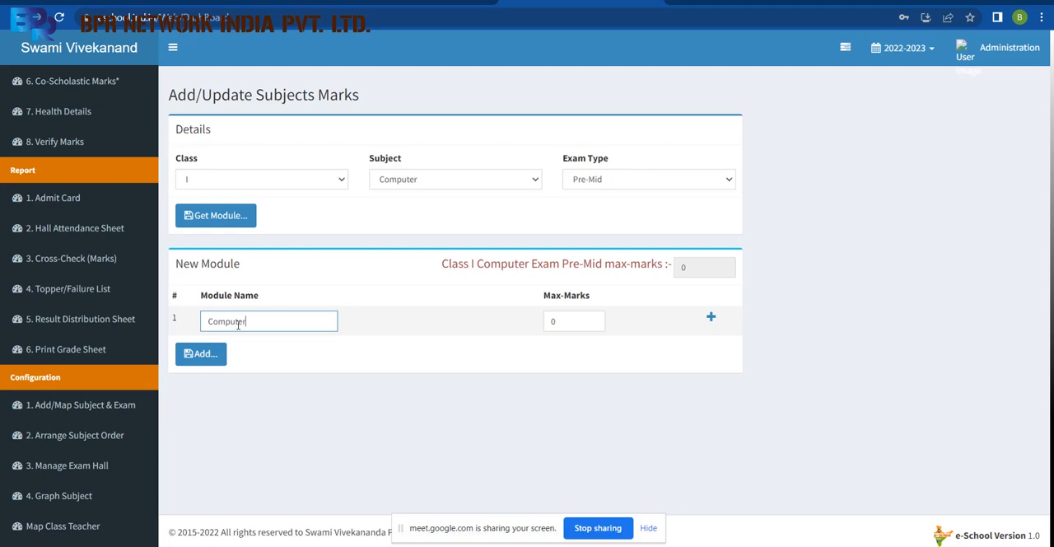
key("Tab")
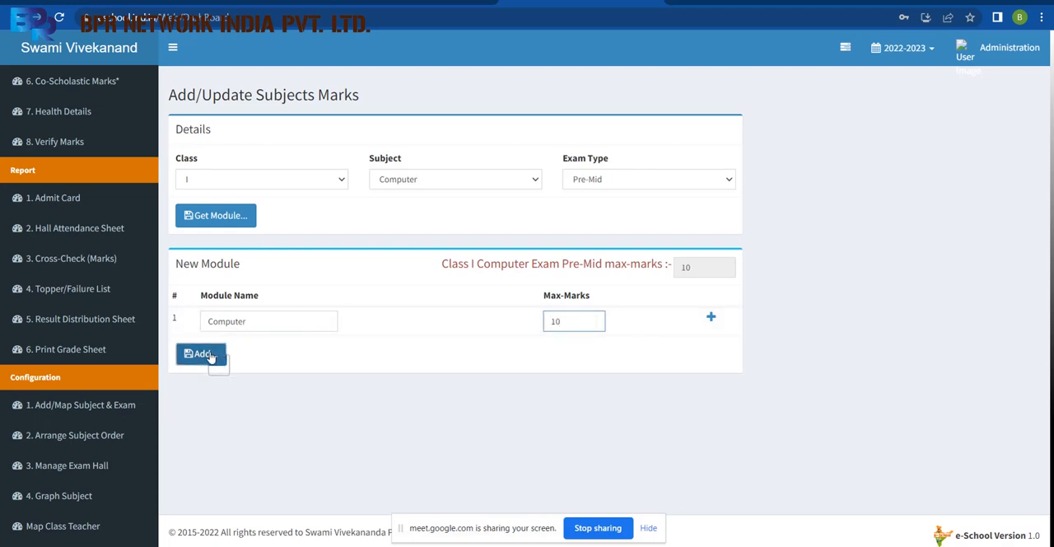
left_click(185, 356)
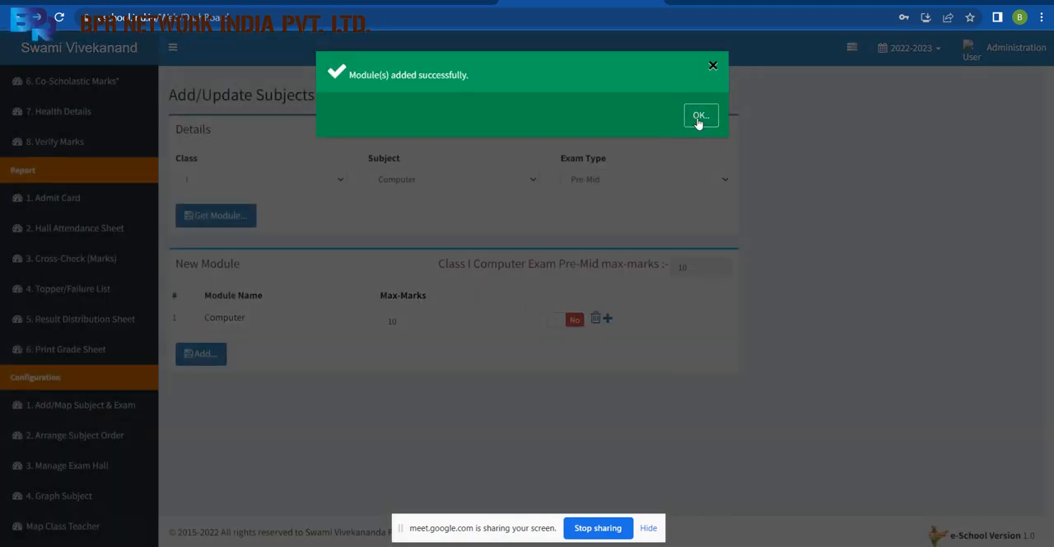
left_click(699, 116)
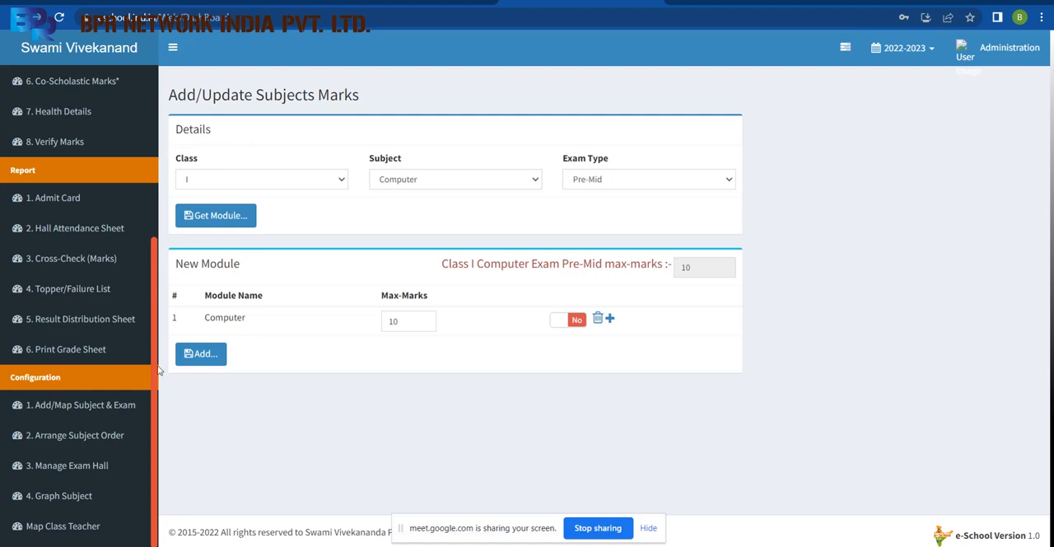
Open the Schedule Exam page.
left_click_drag(158, 398, 156, 128)
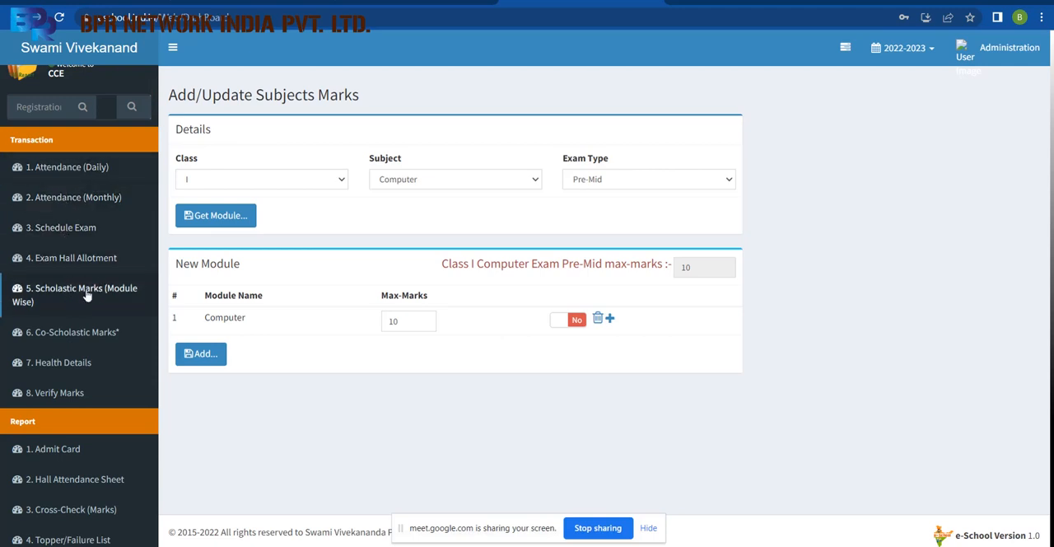
left_click(64, 234)
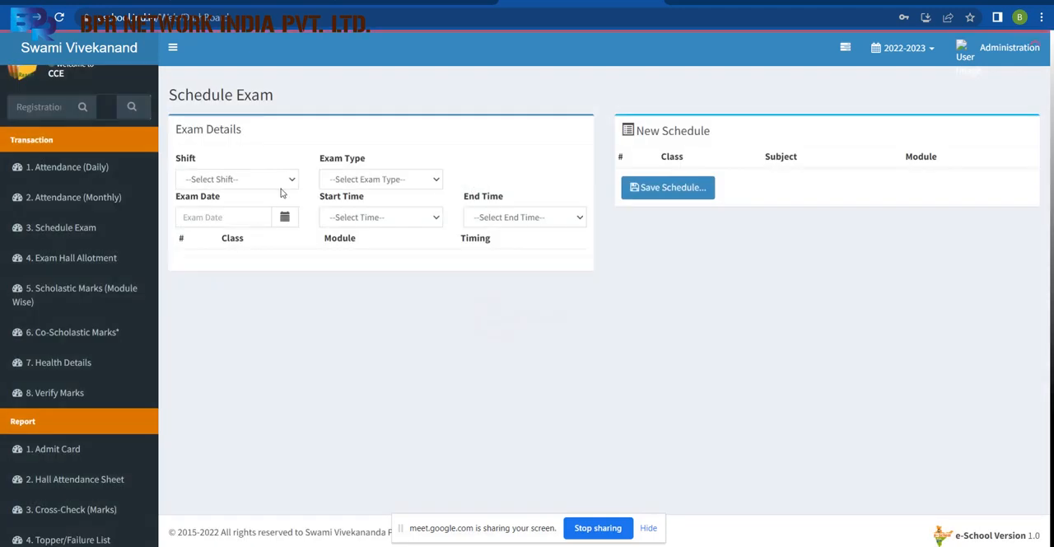
Set up a Pre-Mid exam in the Morning shift dated 28 Jul 2022.
left_click(267, 179)
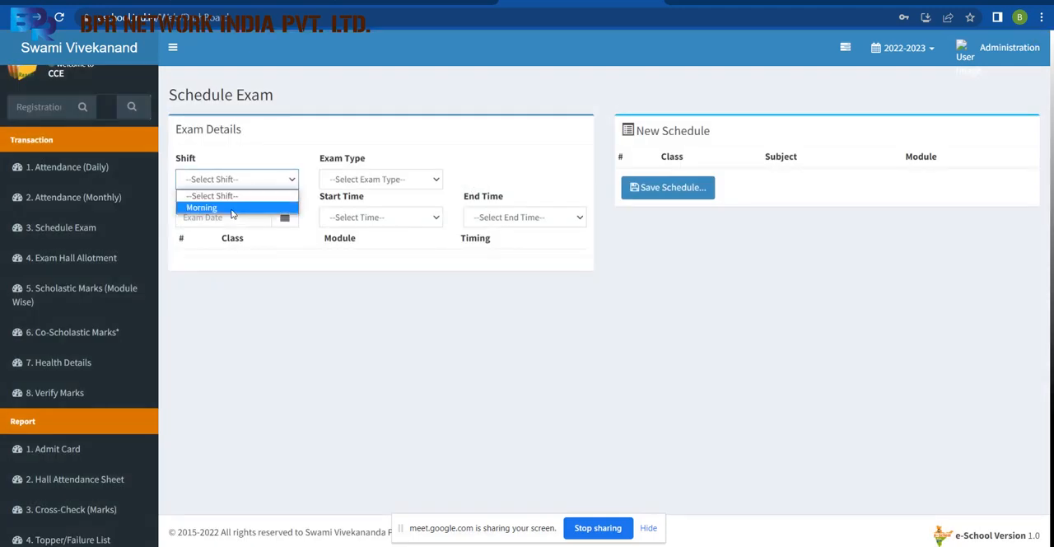
left_click(232, 209)
left_click(376, 179)
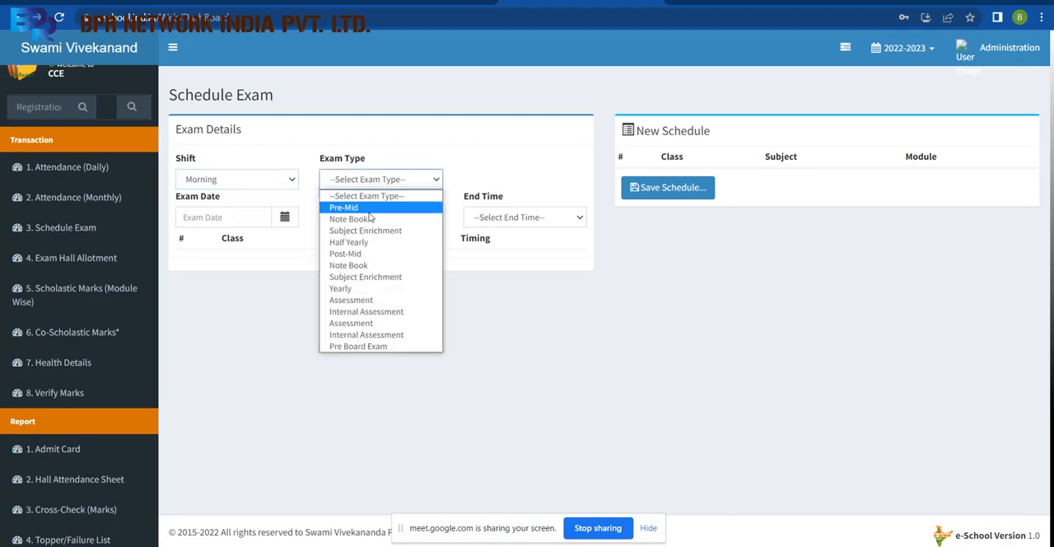
left_click(369, 209)
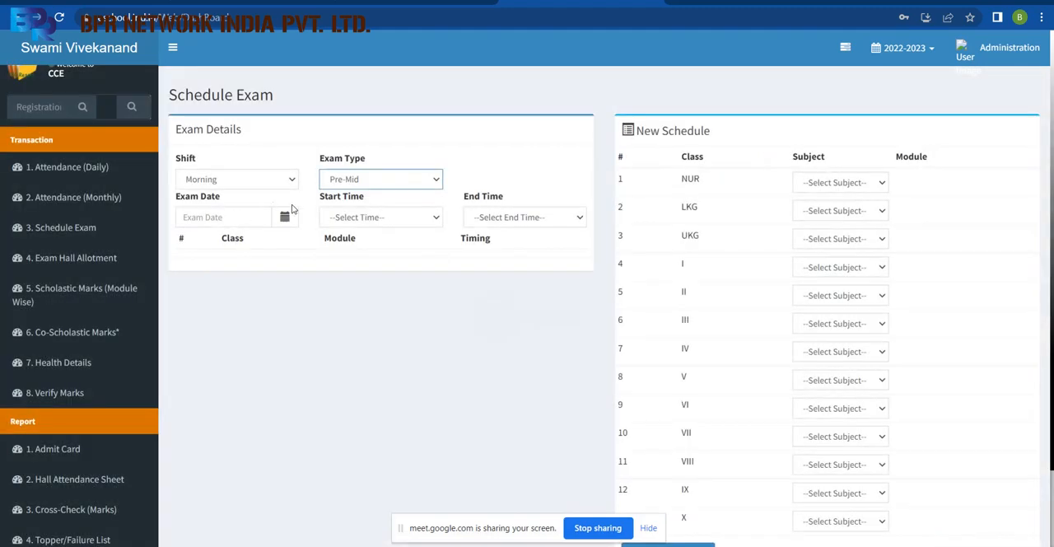
left_click(284, 219)
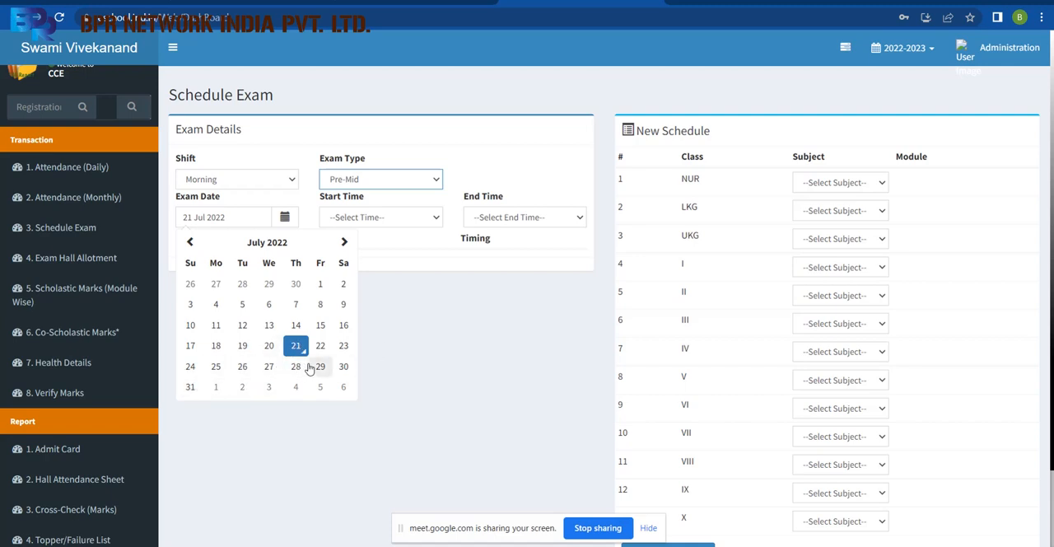
left_click(296, 373)
Set the exam's start time to 9:30 AM and end time to 11:00 AM.
left_click(405, 215)
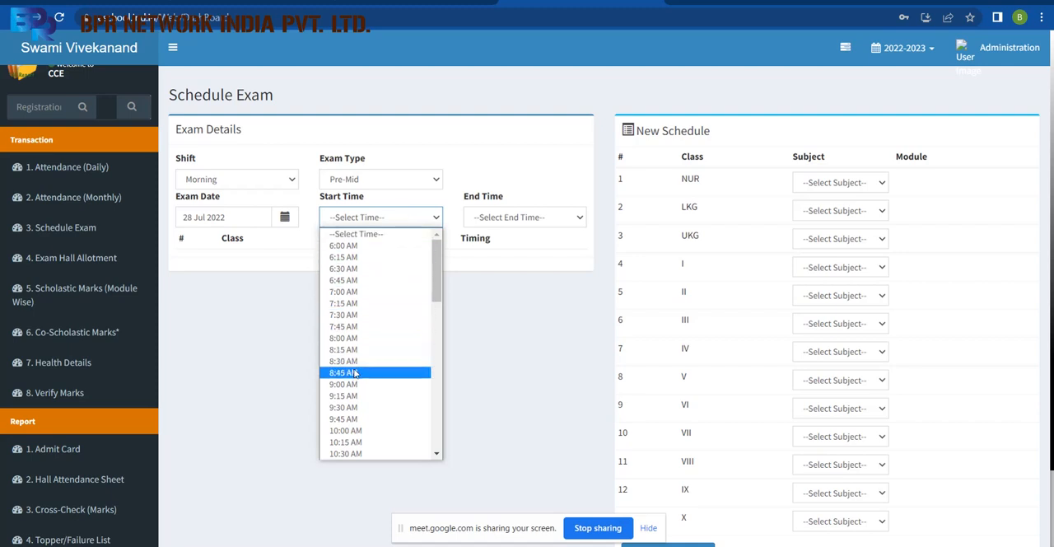
left_click(350, 407)
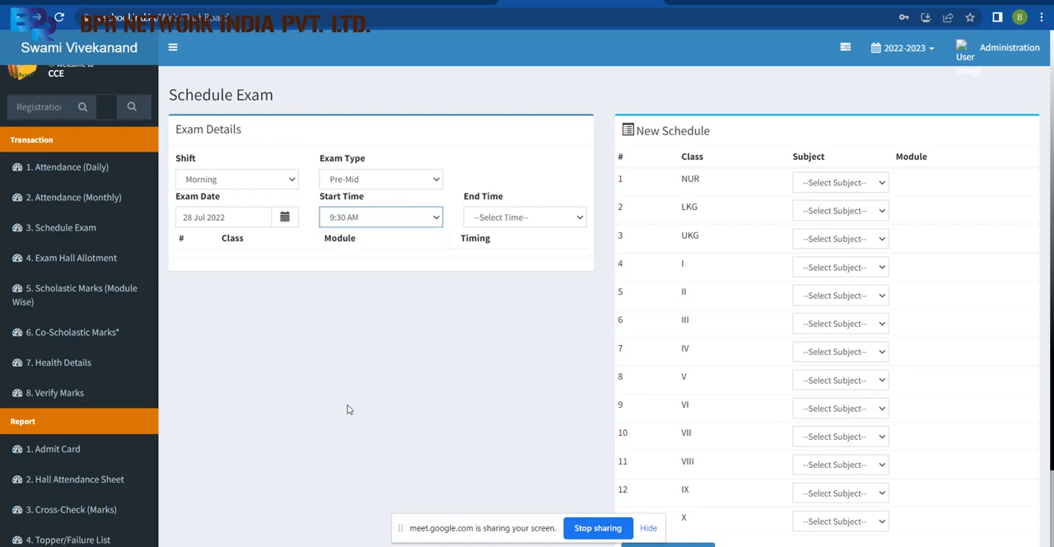
left_click(539, 218)
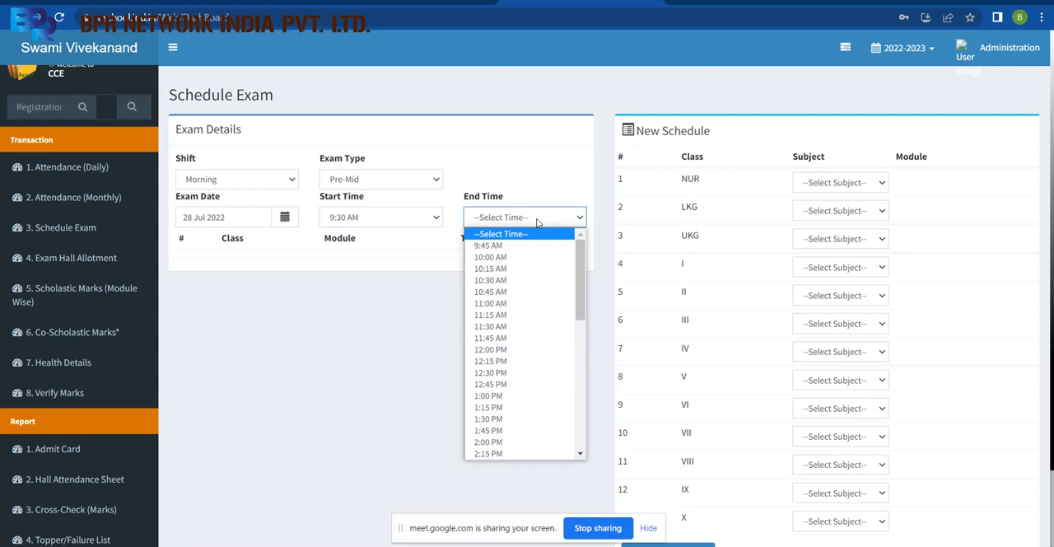
left_click(517, 303)
left_click(516, 337)
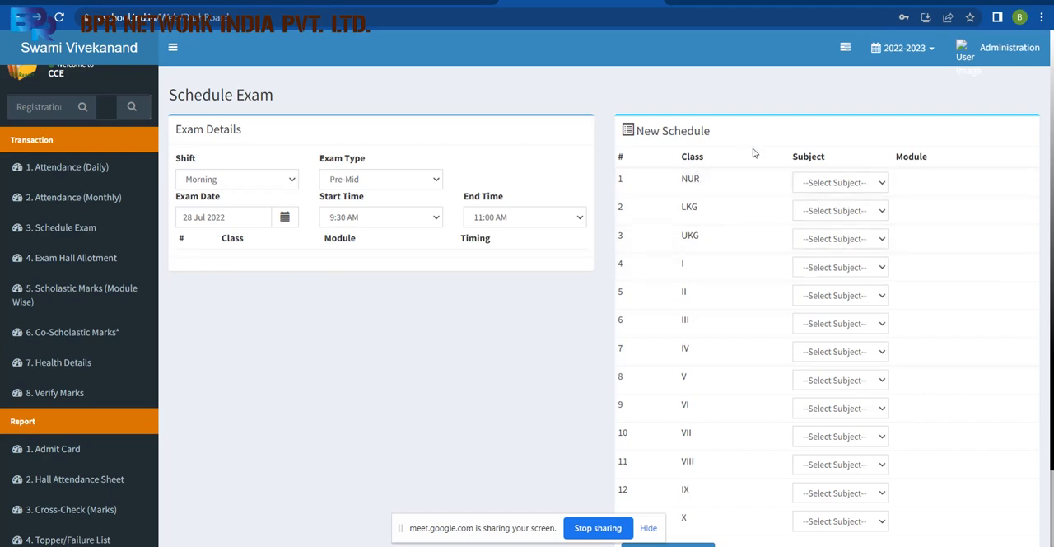
left_click(860, 188)
left_click(857, 212)
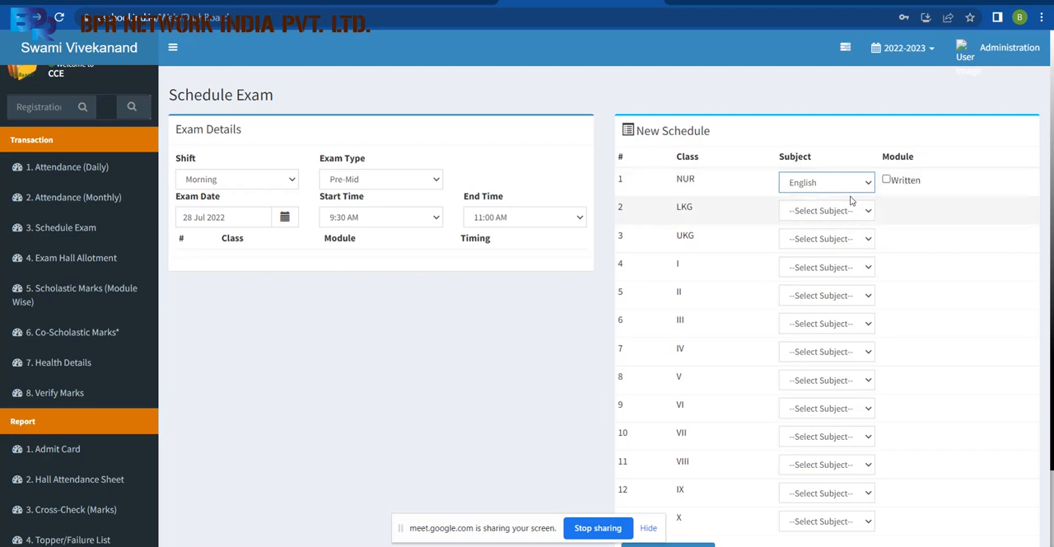
left_click(857, 211)
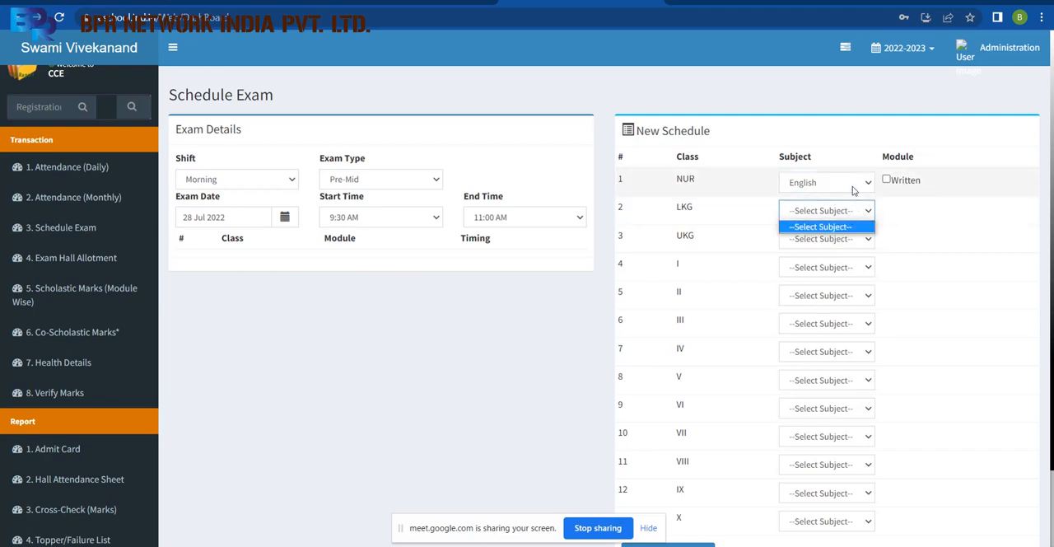
left_click(854, 187)
left_click(840, 222)
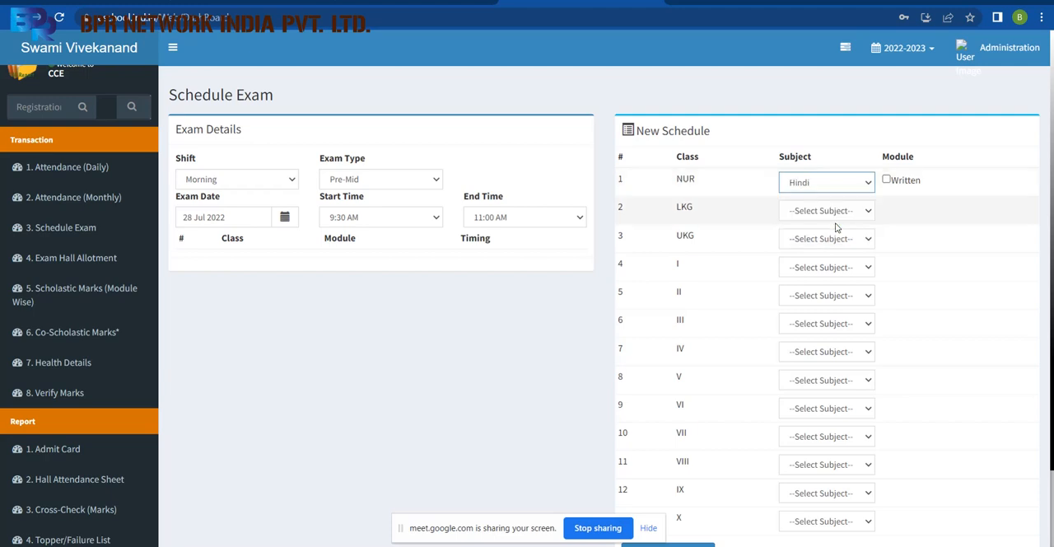
left_click(840, 186)
left_click(828, 231)
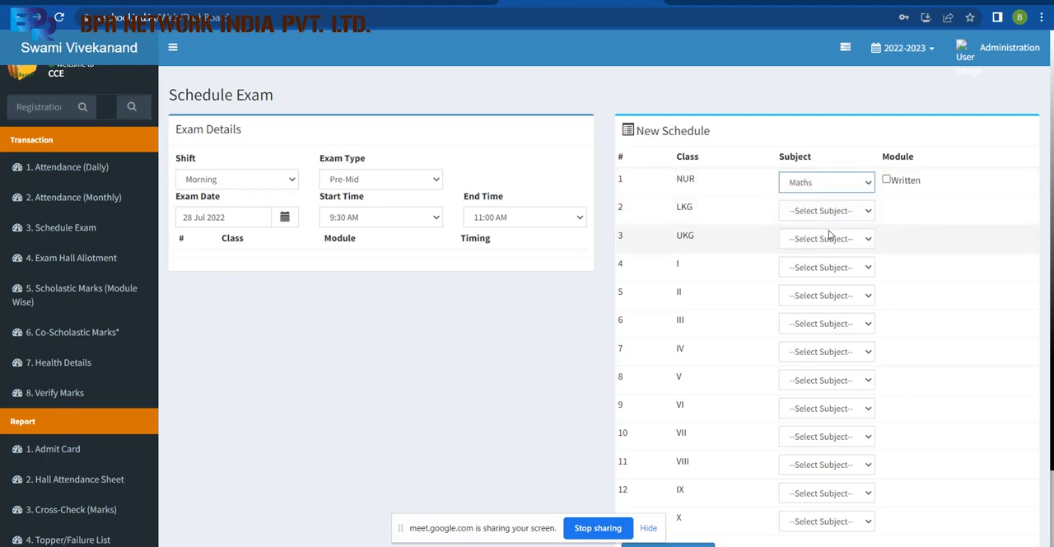
left_click(847, 181)
left_click(827, 211)
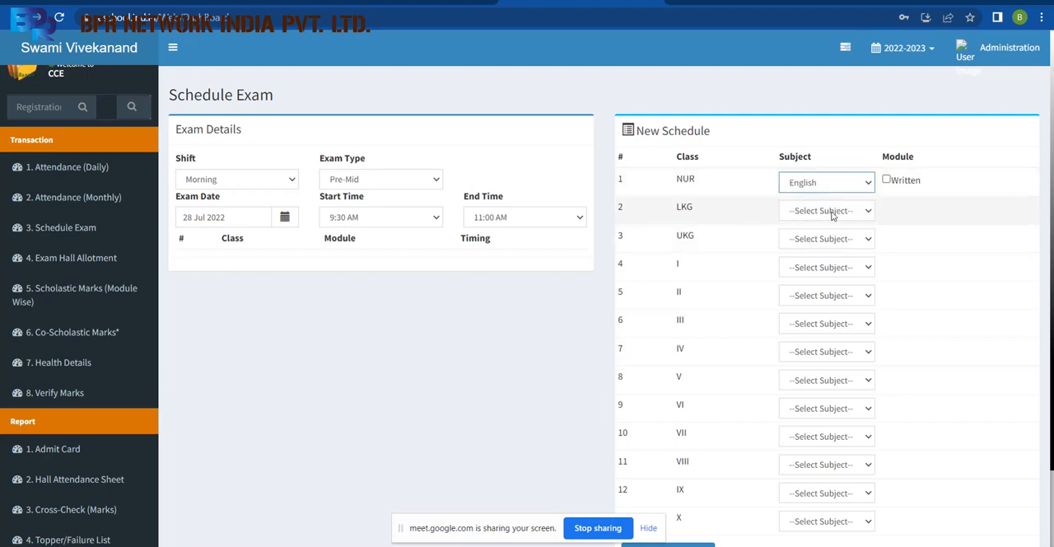
left_click(831, 212)
left_click(831, 215)
left_click(824, 238)
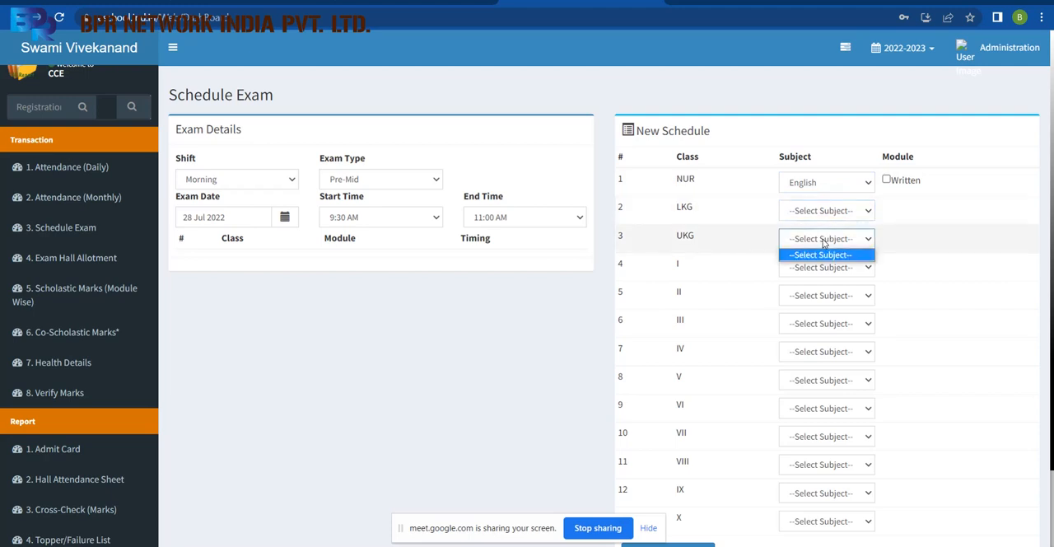
left_click(823, 250)
left_click(826, 183)
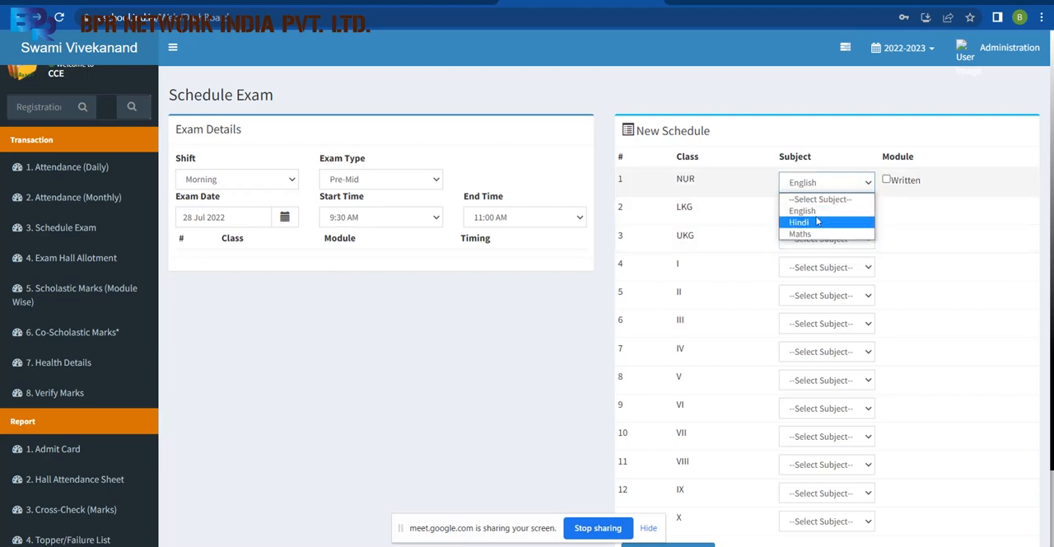
left_click(816, 221)
left_click(829, 188)
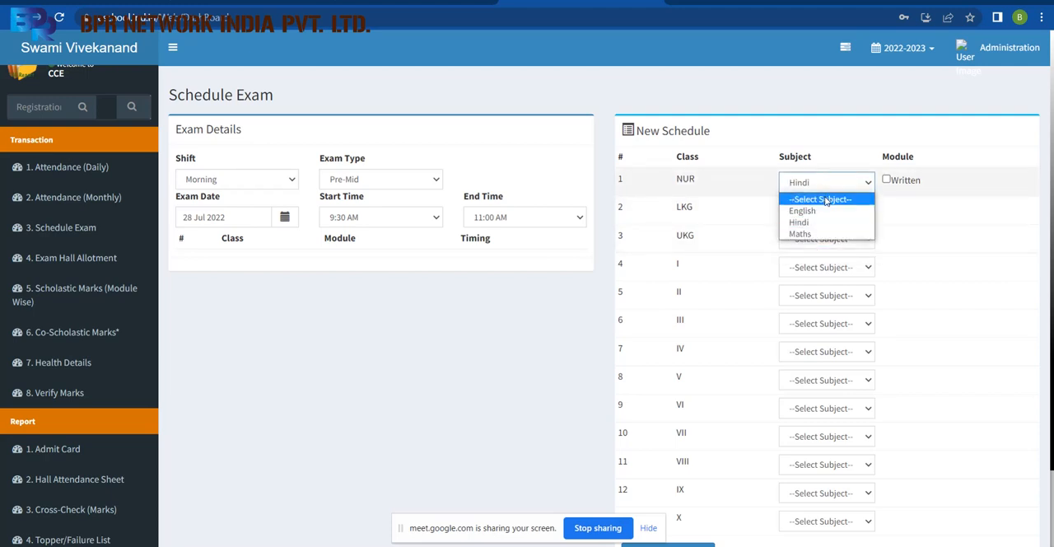
left_click(825, 199)
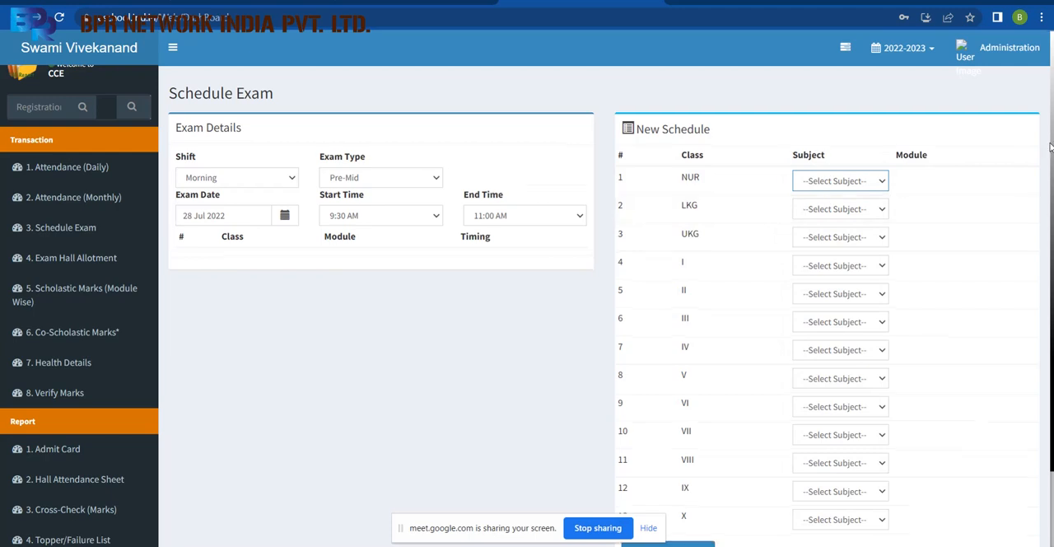
Choose Social Science as the class I subject and include its Social scienc module in the new schedule.
scroll(1046, 144, "down", 1)
left_click(843, 219)
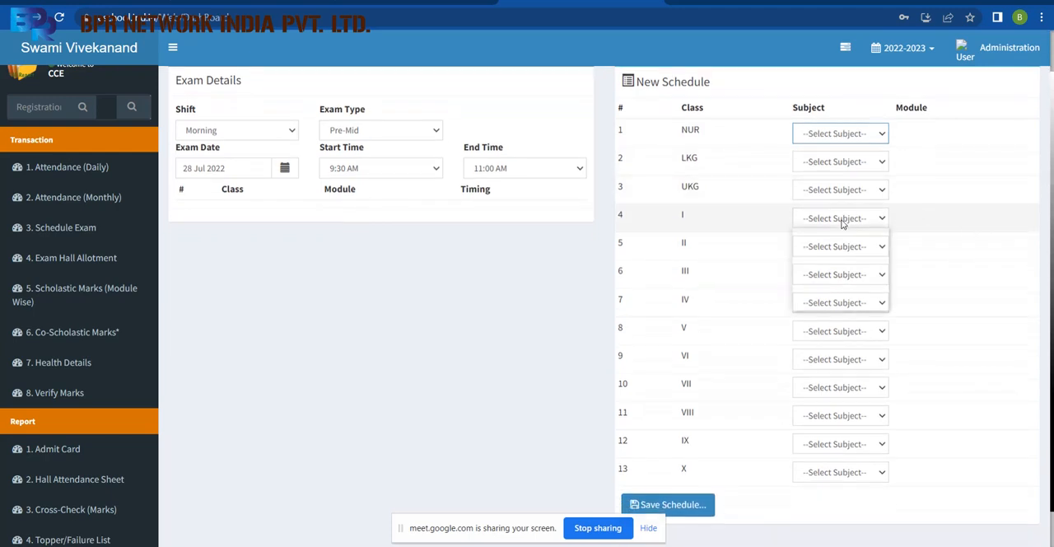
left_click(832, 247)
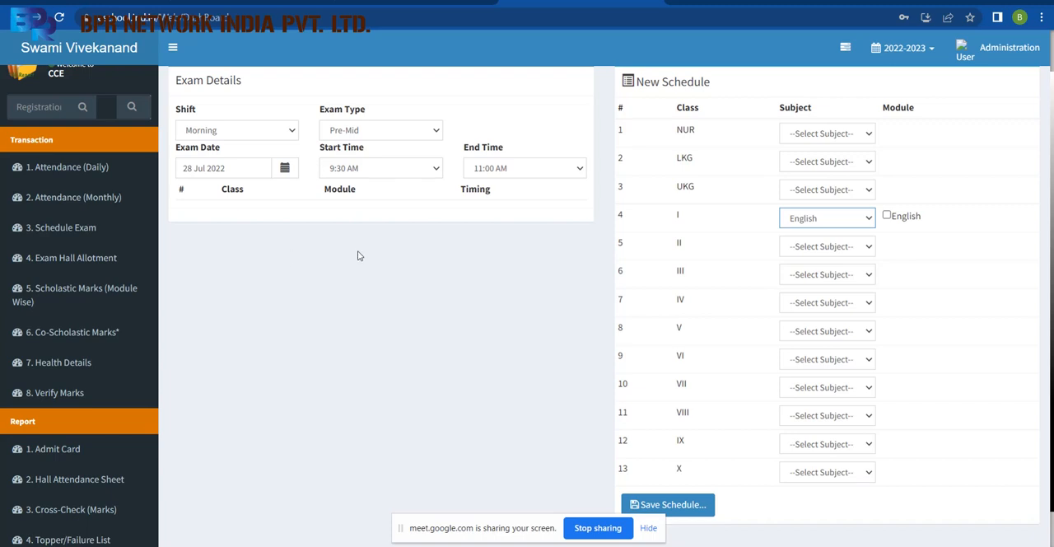
left_click(831, 222)
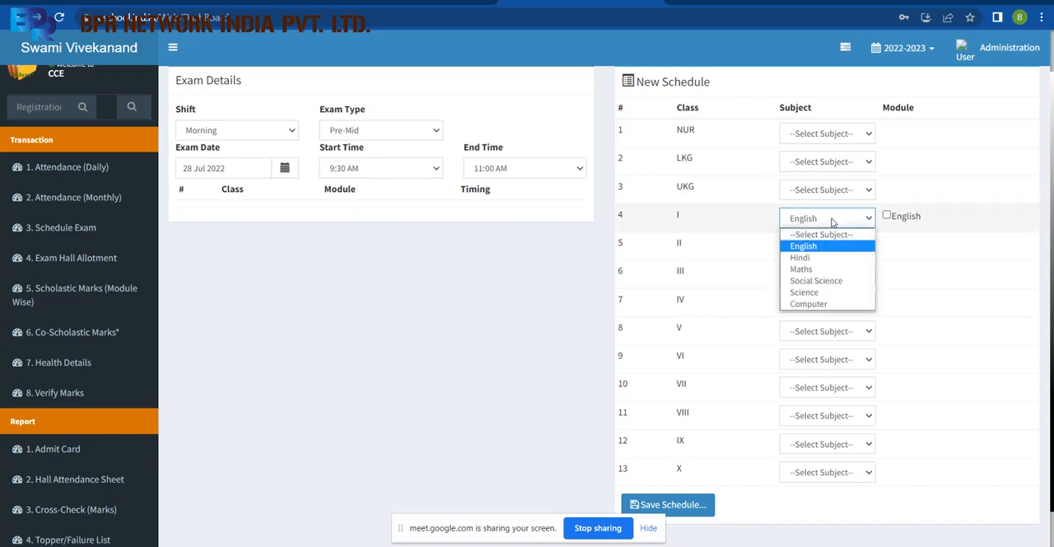
left_click(827, 284)
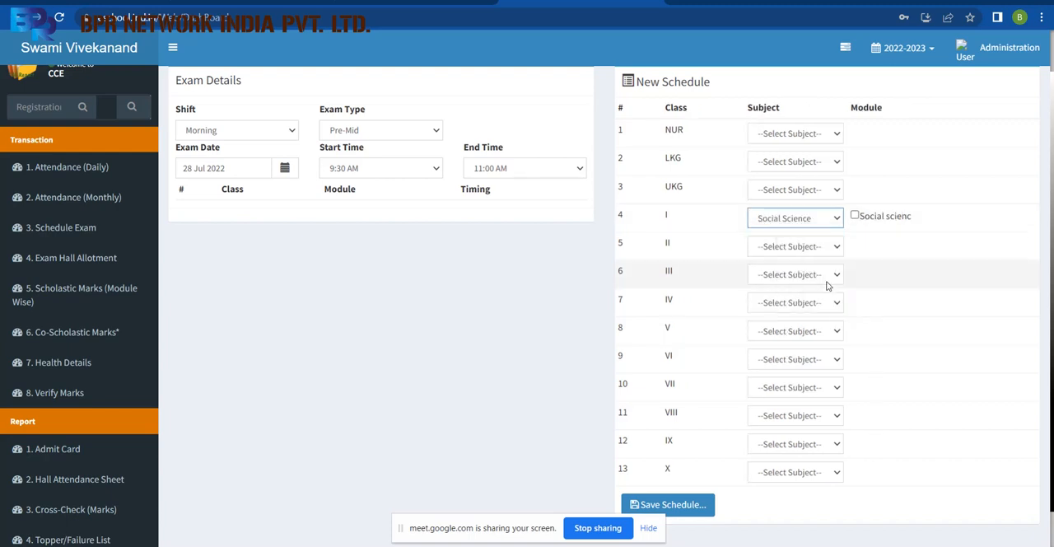
left_click(855, 215)
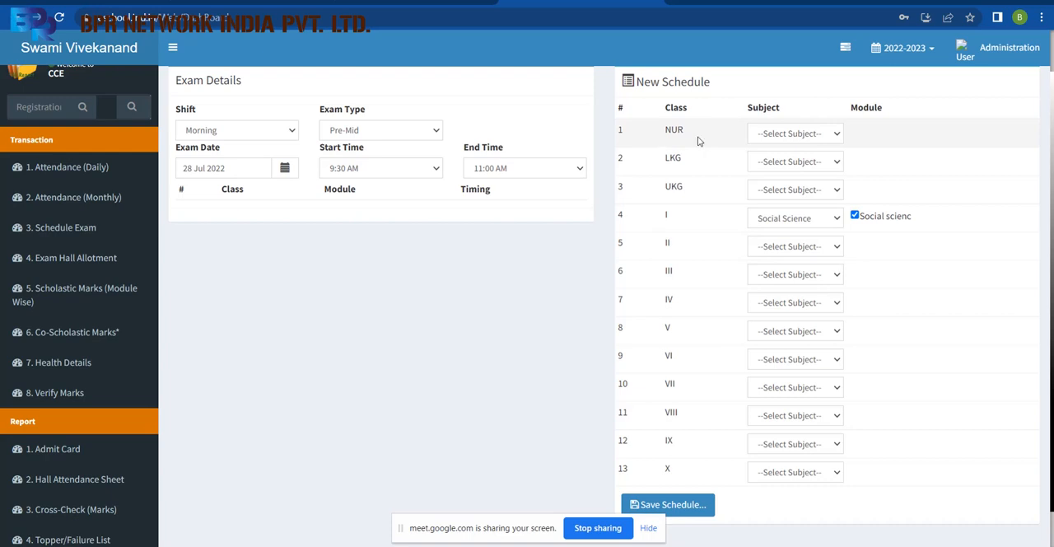
left_click(775, 134)
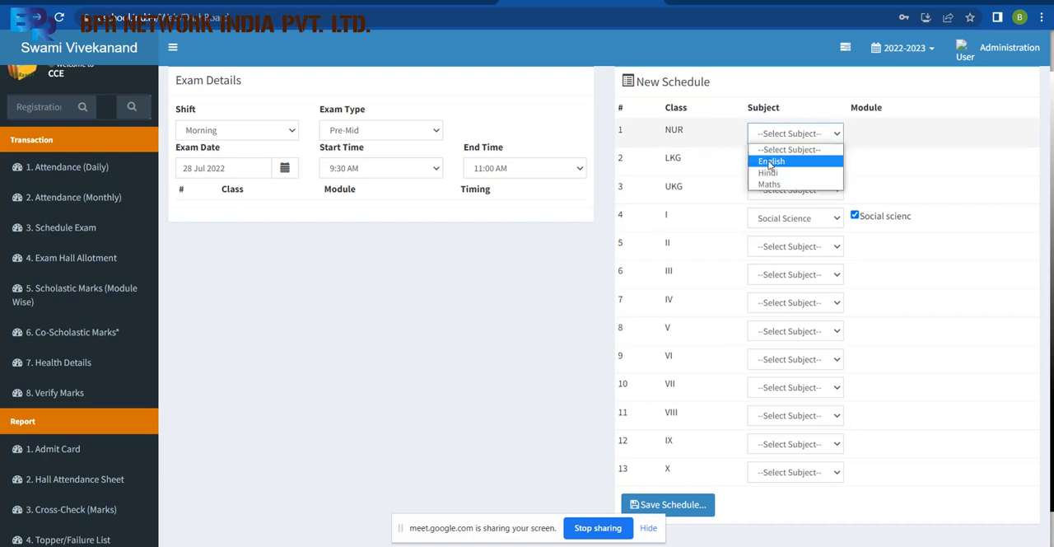
left_click(770, 162)
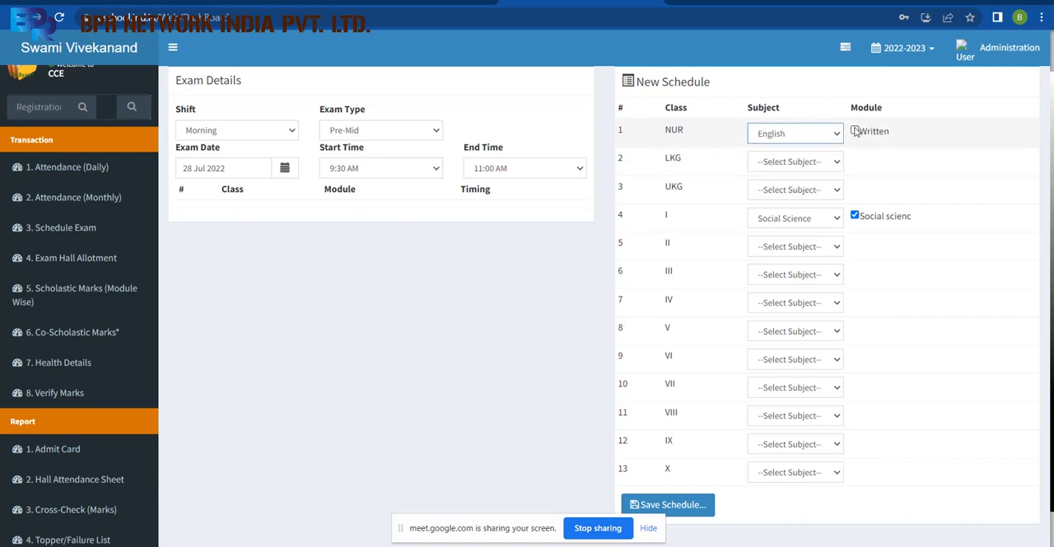
left_click(806, 135)
left_click(797, 149)
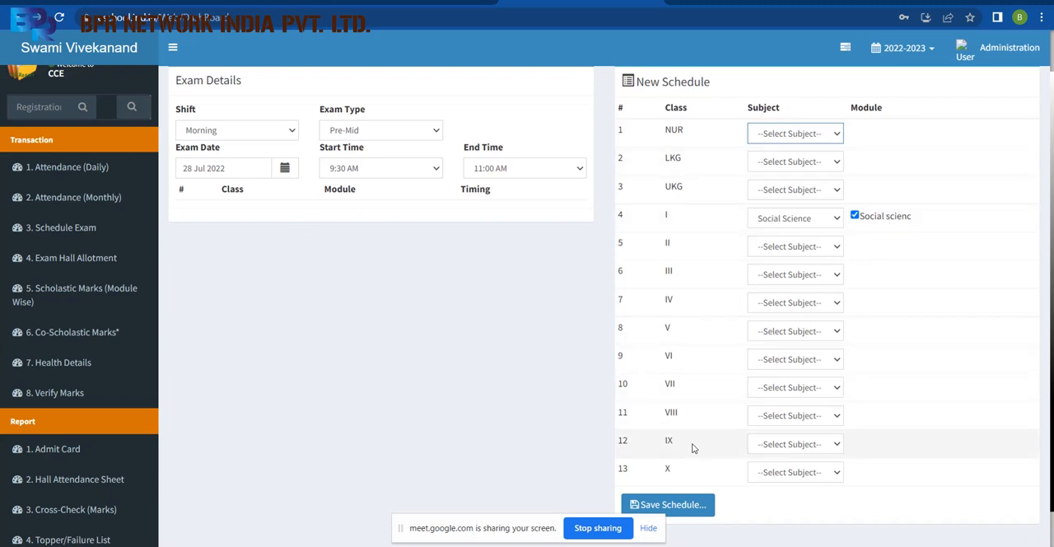
Save the exam schedule for class I Social Science and dismiss the confirmation.
left_click_drag(692, 447, 541, 401)
left_click(496, 383)
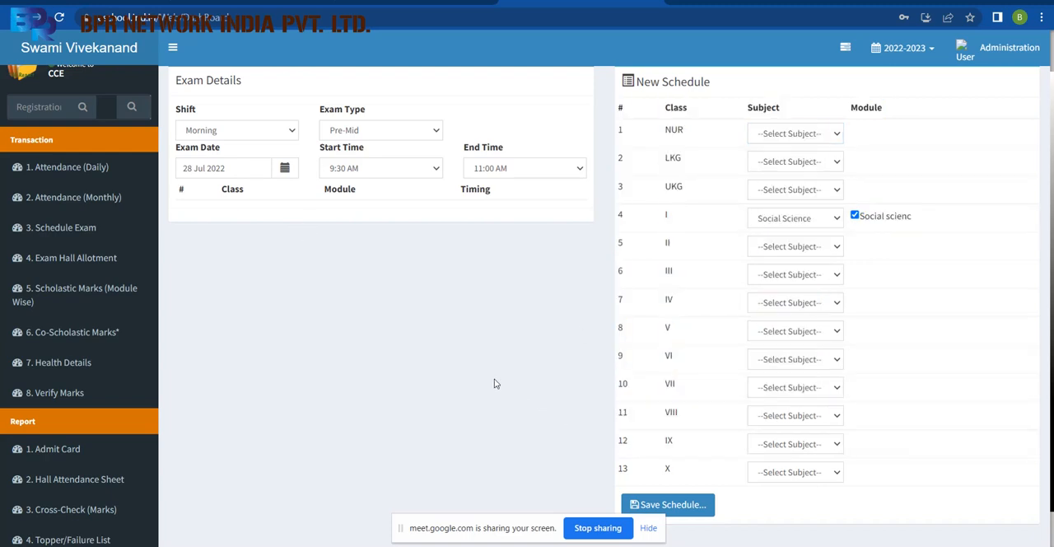
left_click(676, 505)
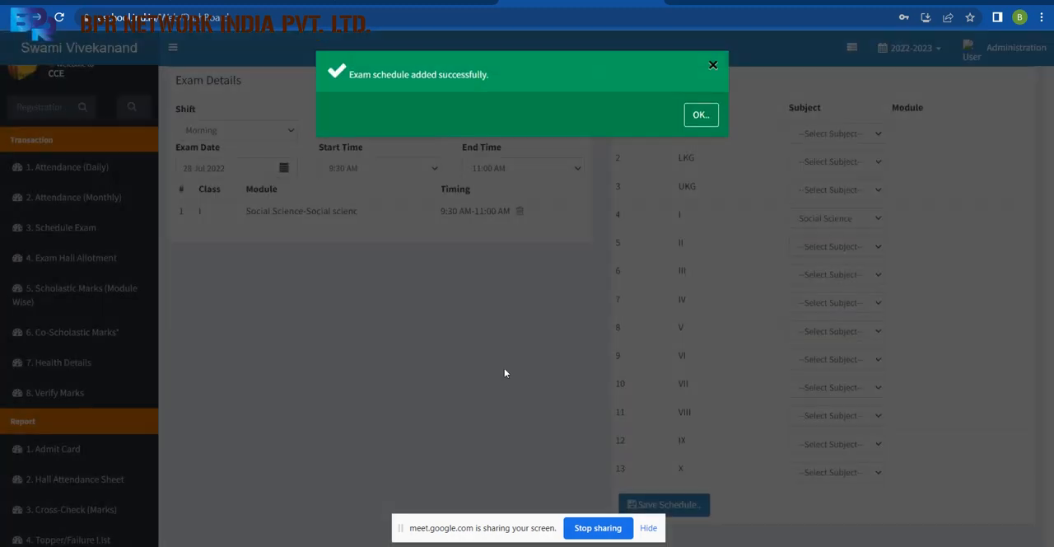
left_click(701, 116)
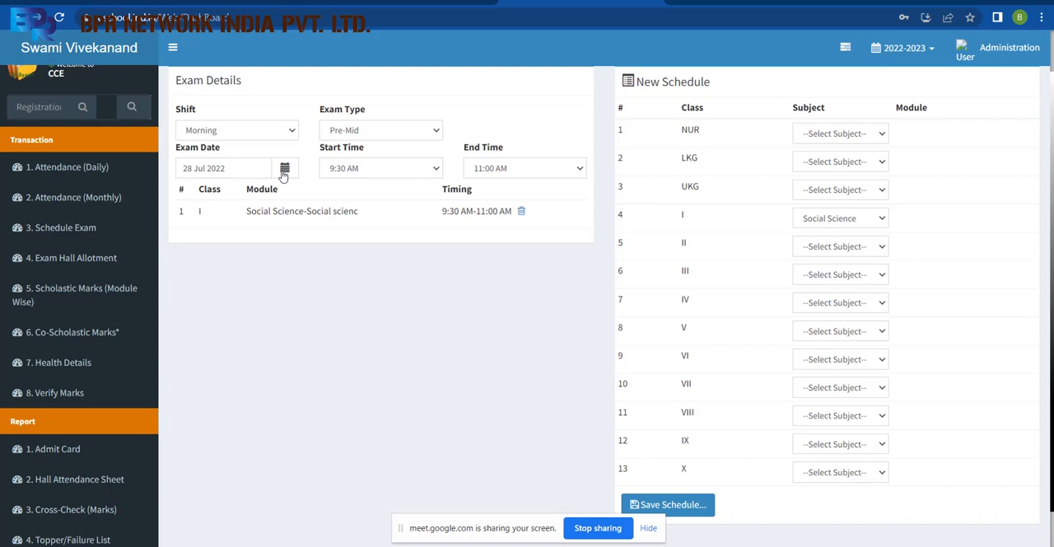
Set the start time to 11:30 AM and the end time to 1:00 PM for the second exam.
left_click(439, 170)
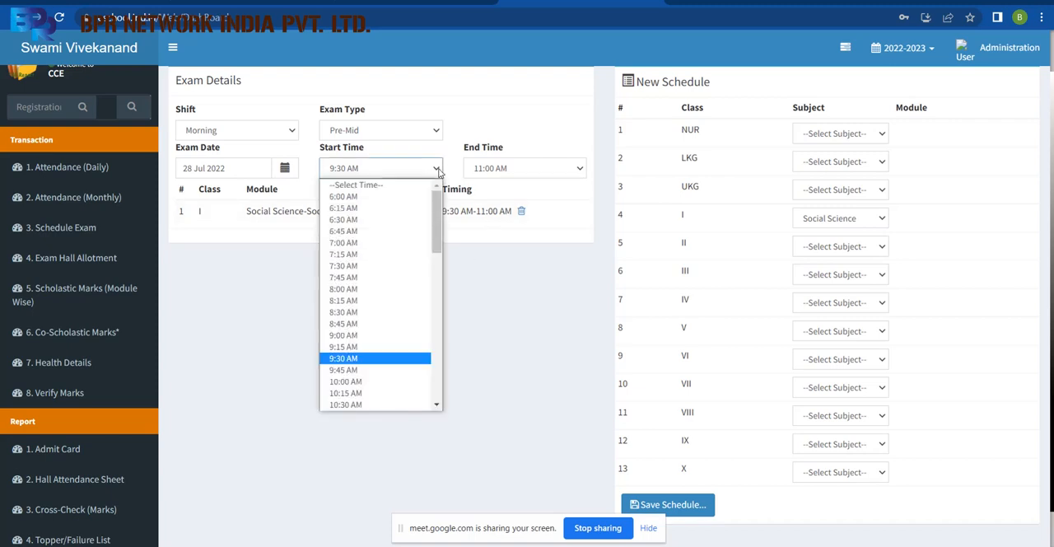
left_click_drag(435, 237, 435, 280)
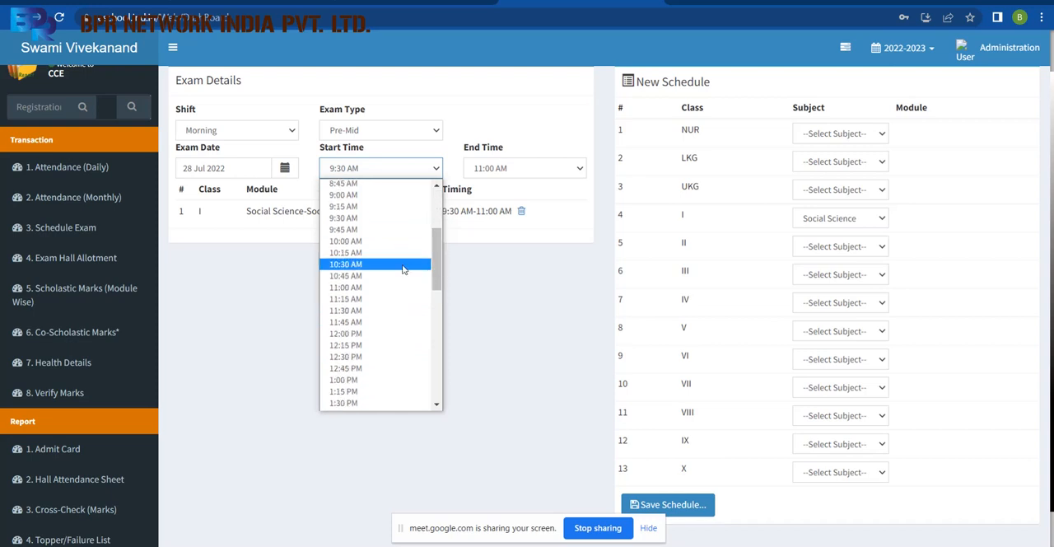
left_click(360, 311)
left_click(564, 167)
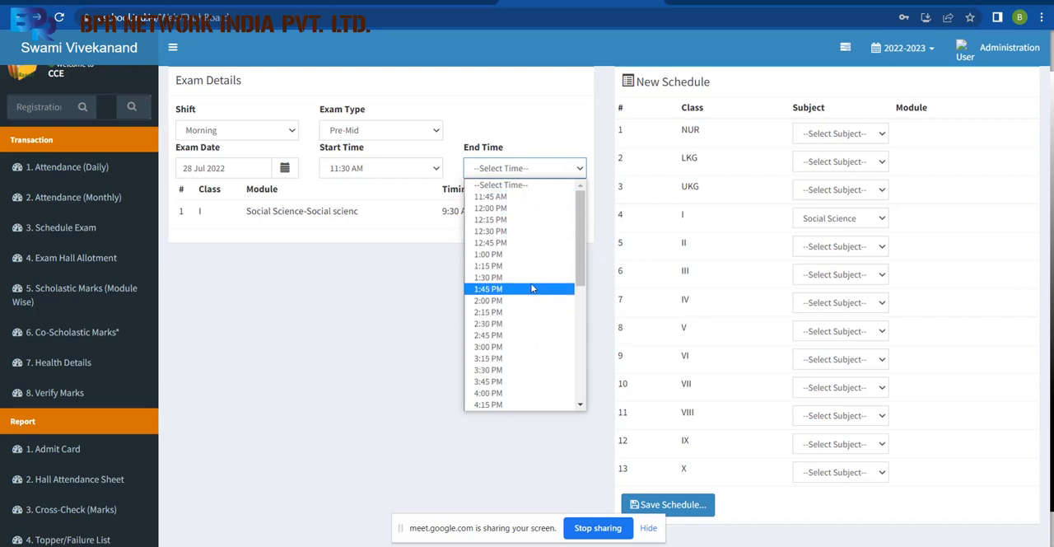
left_click(531, 255)
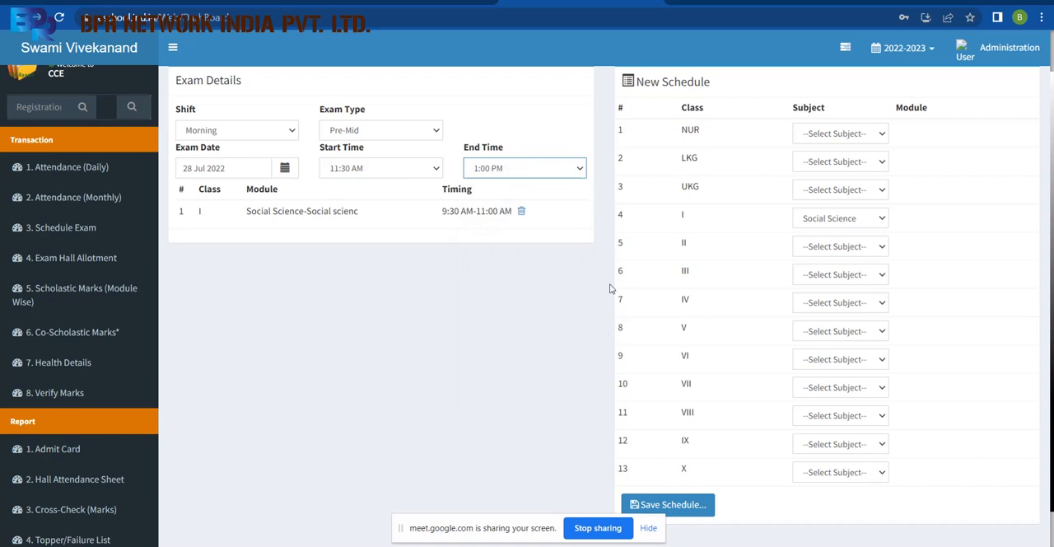
Choose English as the class I subject and include its English module in the new schedule.
left_click(864, 219)
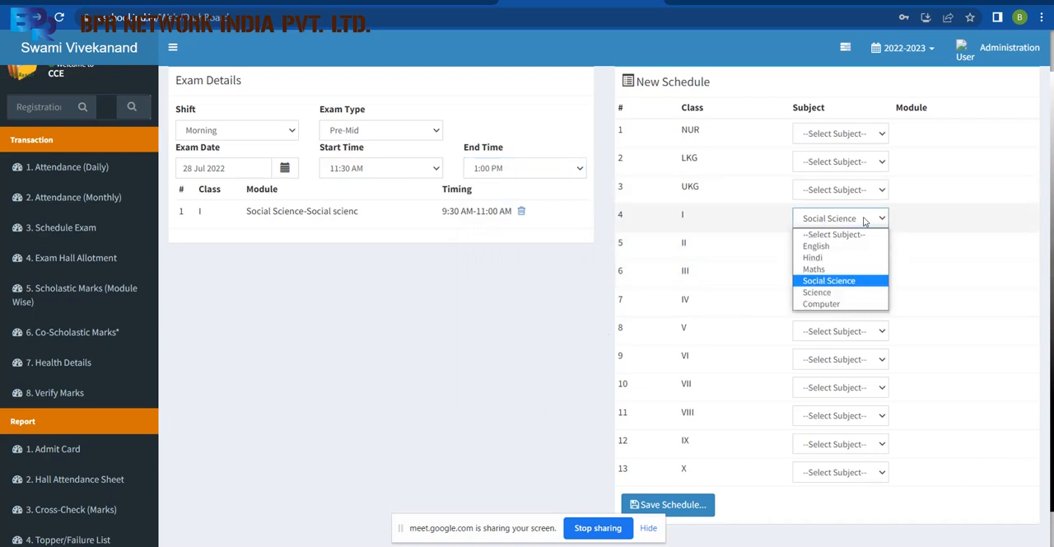
left_click(832, 245)
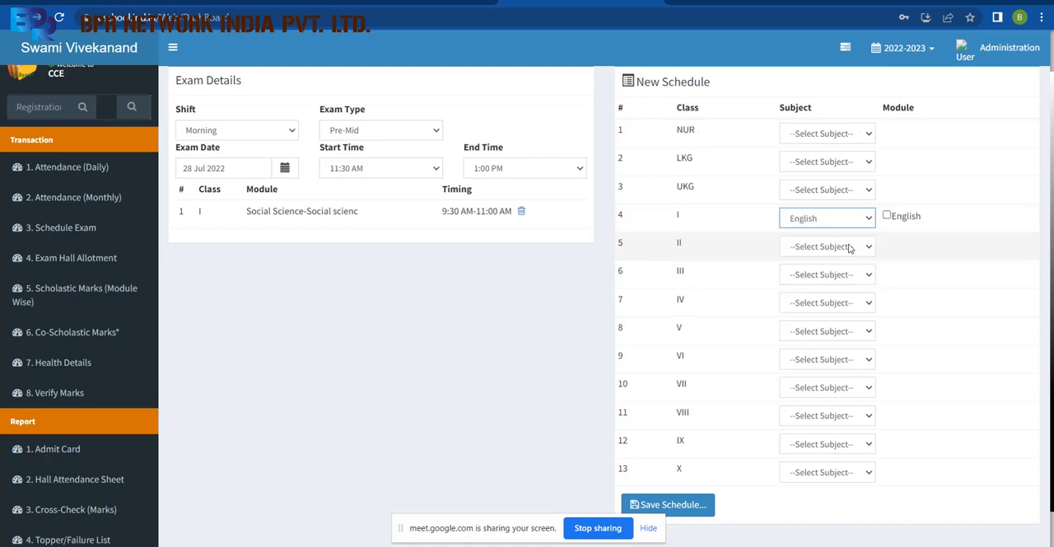
left_click(886, 216)
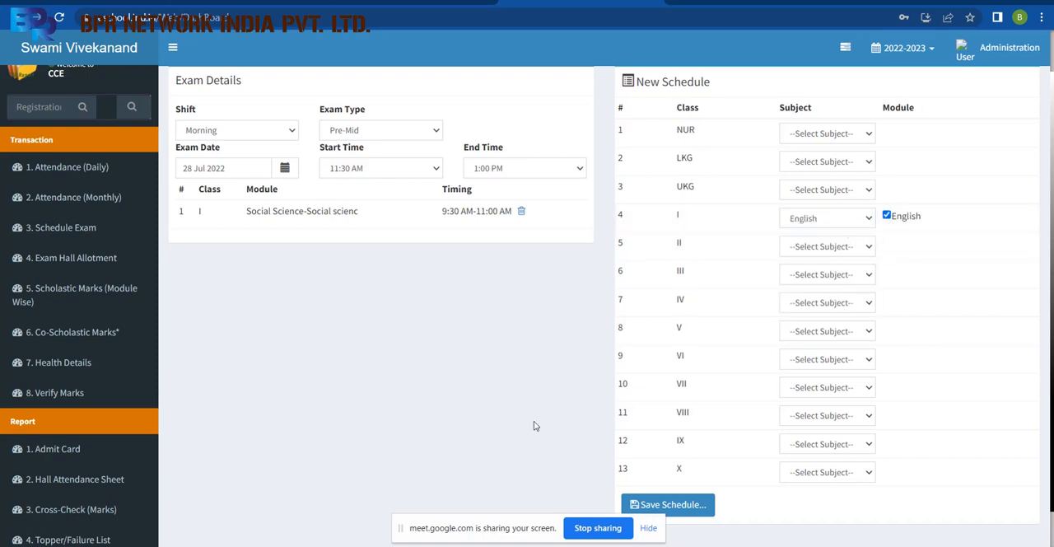
Save the exam schedule for class I English and dismiss the confirmation.
left_click(669, 504)
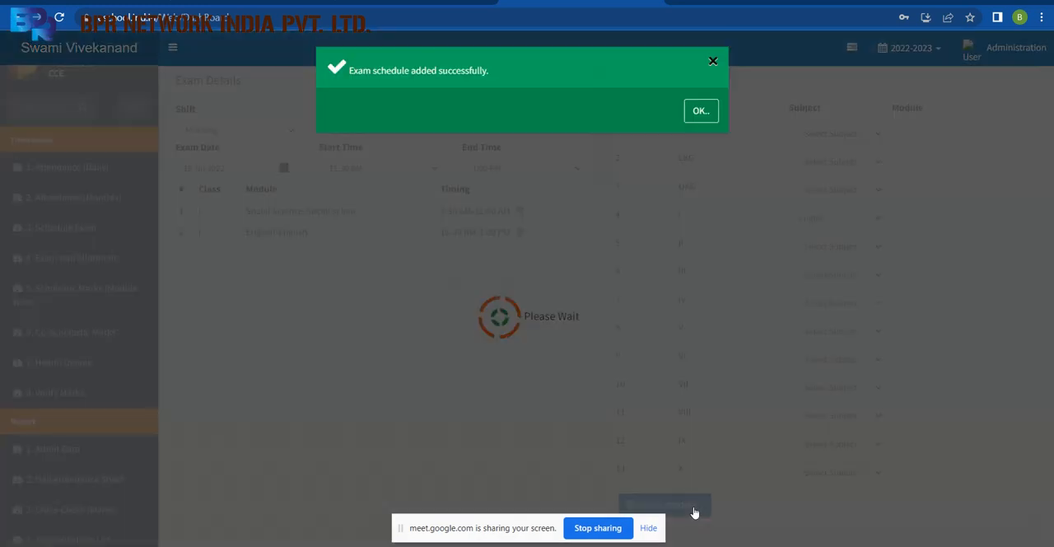
left_click(698, 113)
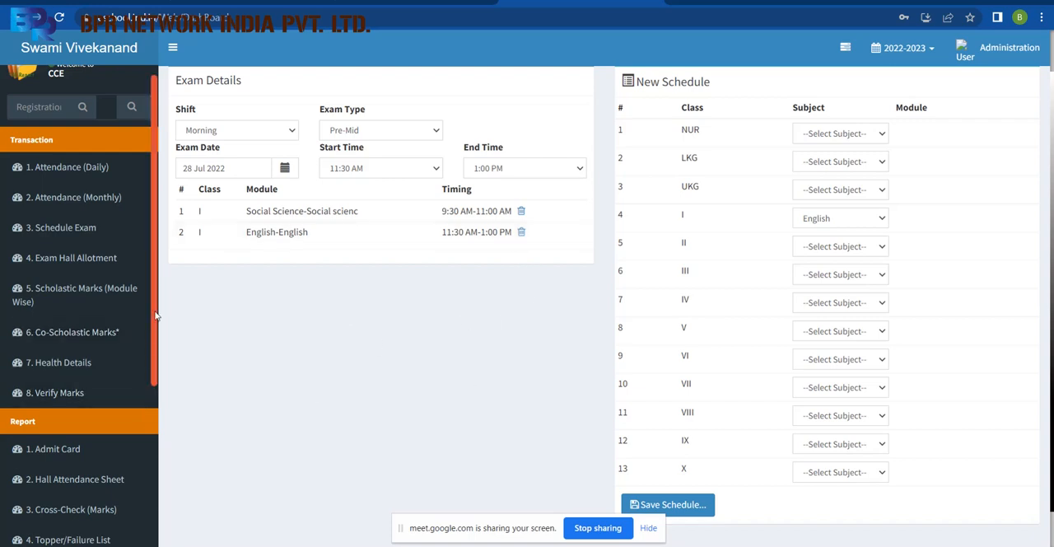
Open the Admit Card report and choose session 2022-2023 with the Morning shift.
scroll(152, 304, "down", 3)
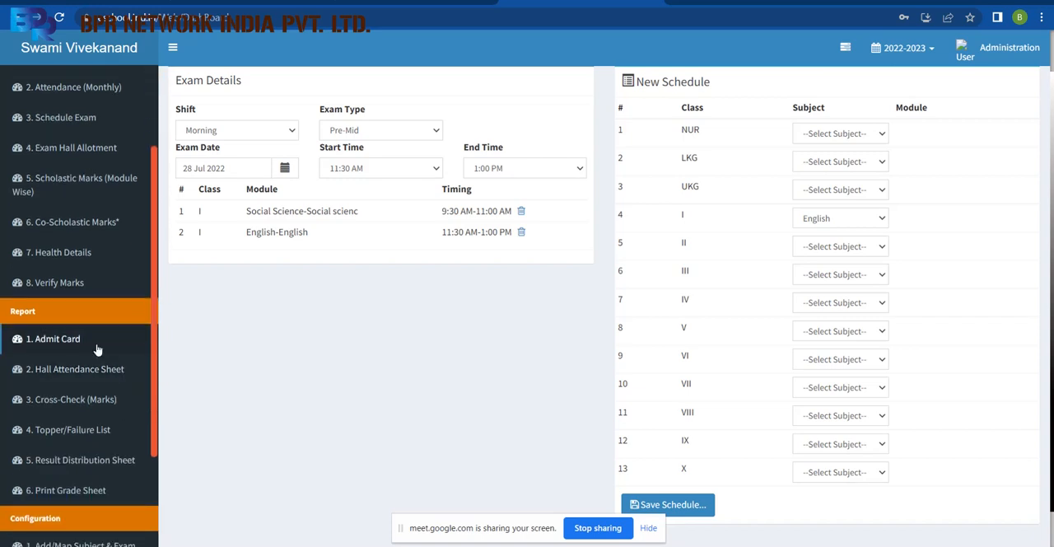
left_click(66, 338)
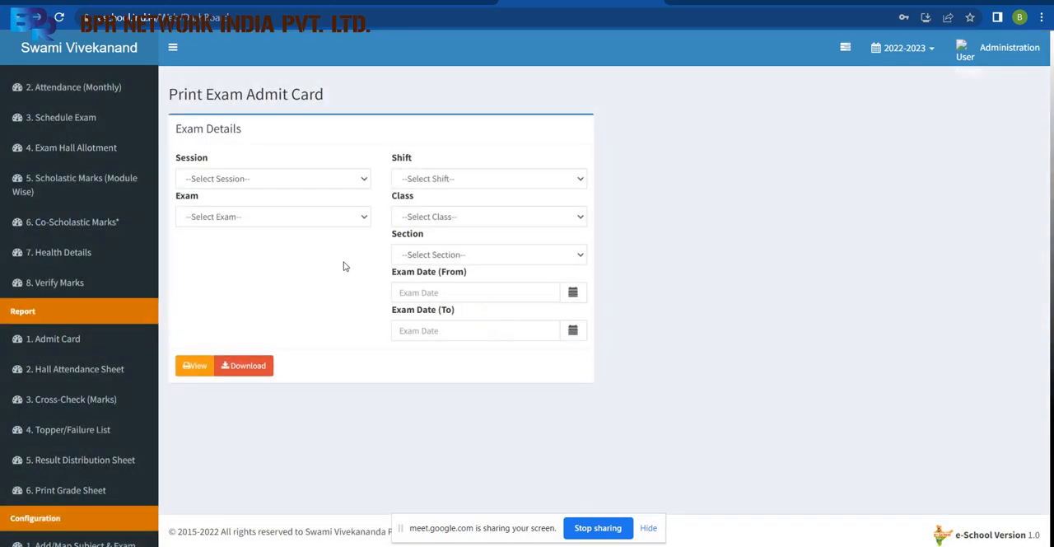
left_click(280, 179)
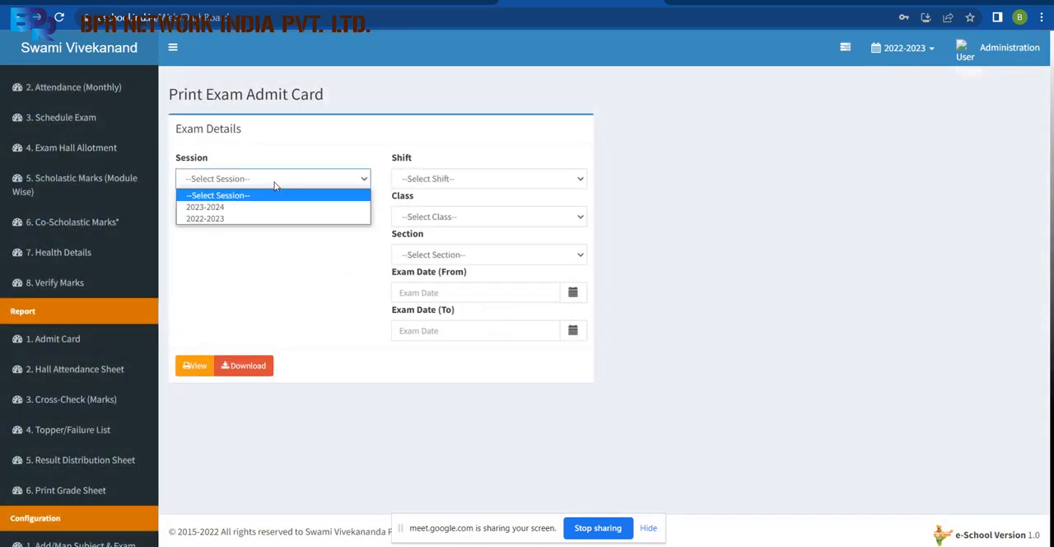
left_click(249, 218)
left_click(430, 184)
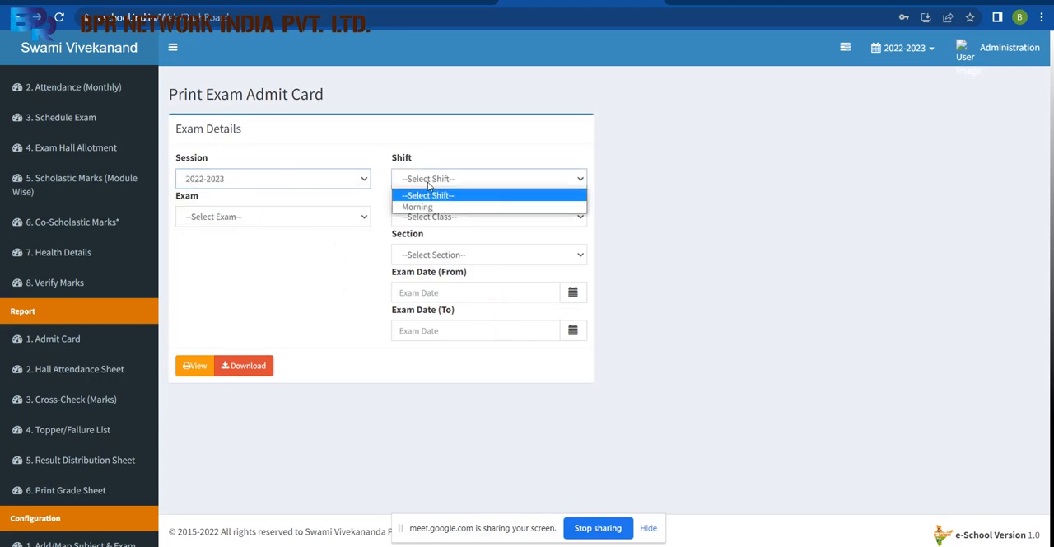
left_click(420, 206)
Choose the 1st Term (Pre-Mid) exam for class I, section A on the admit card form.
left_click(332, 216)
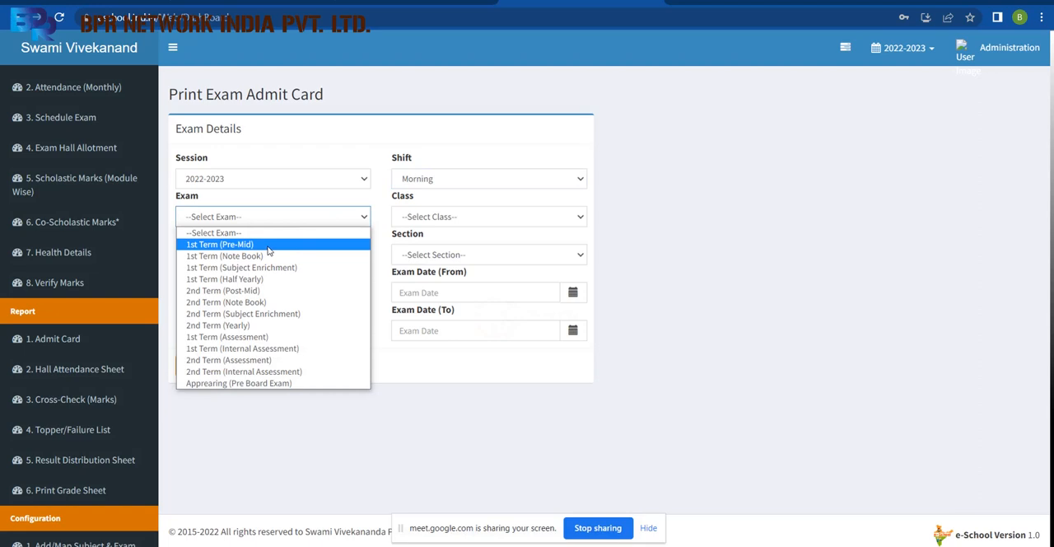
left_click(267, 245)
left_click(438, 218)
left_click(429, 278)
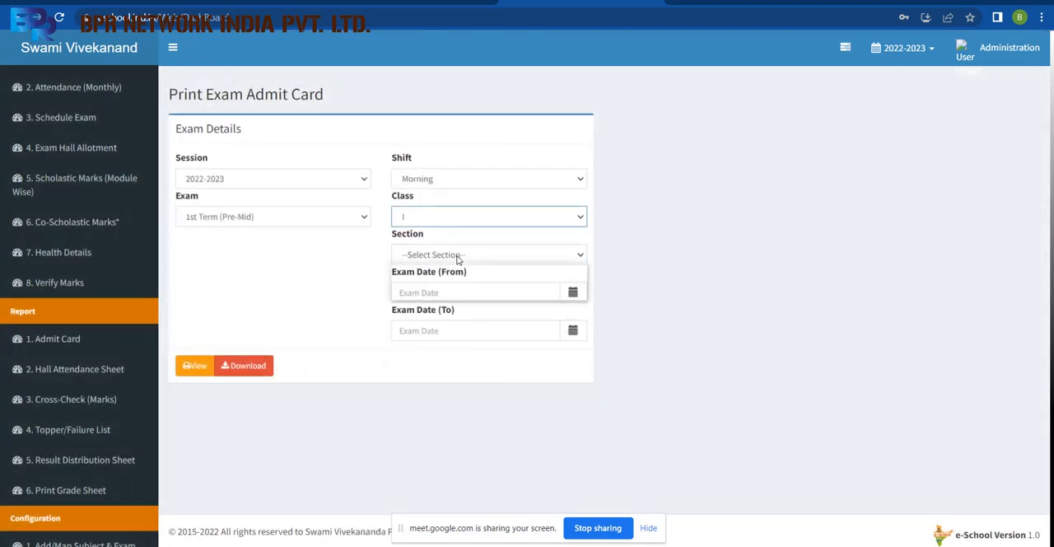
left_click(458, 256)
left_click(447, 280)
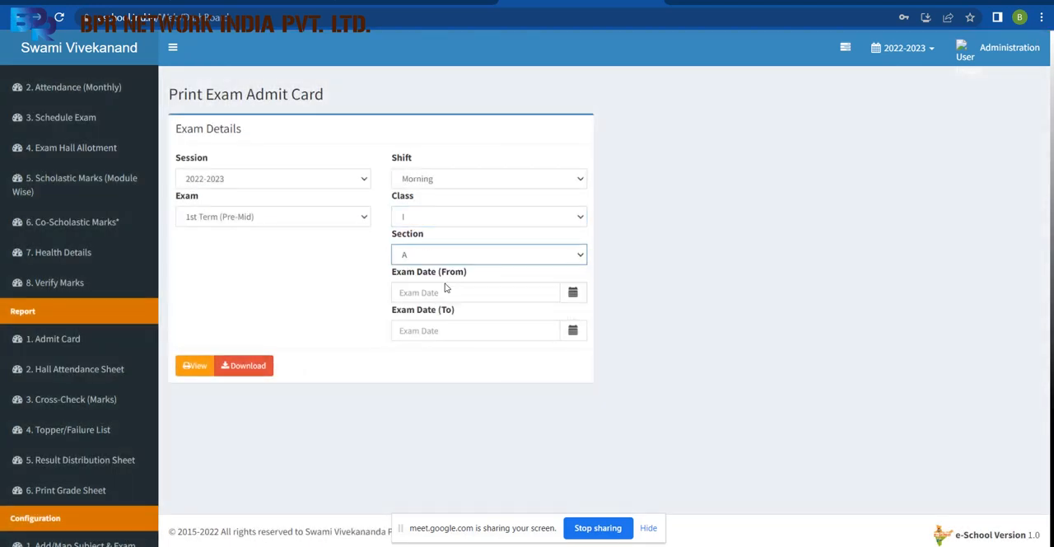
Set the exam date range from 28/Jul/2022 to 29/Jul/2022 and generate the downloadable admit cards for review.
left_click(578, 299)
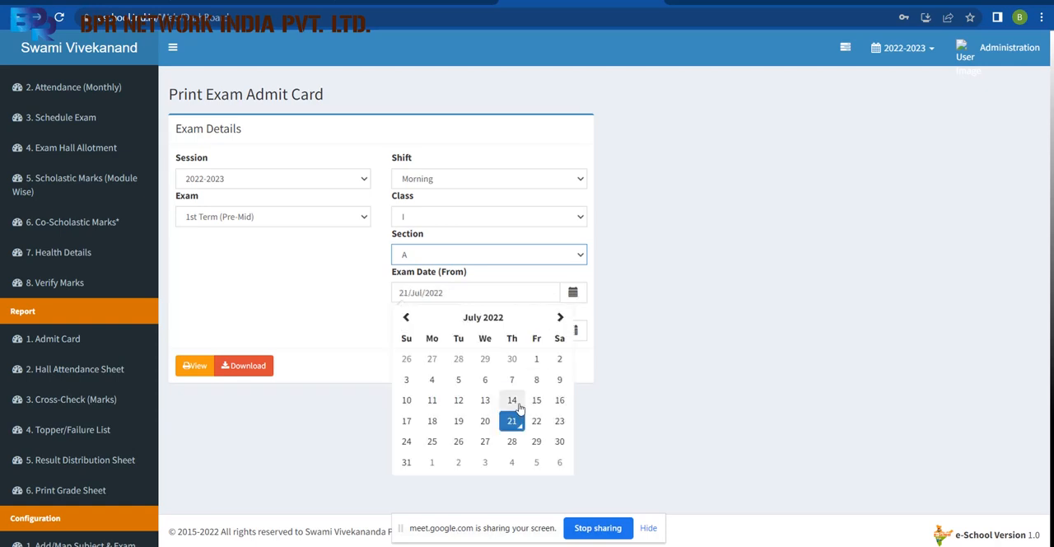
left_click(512, 442)
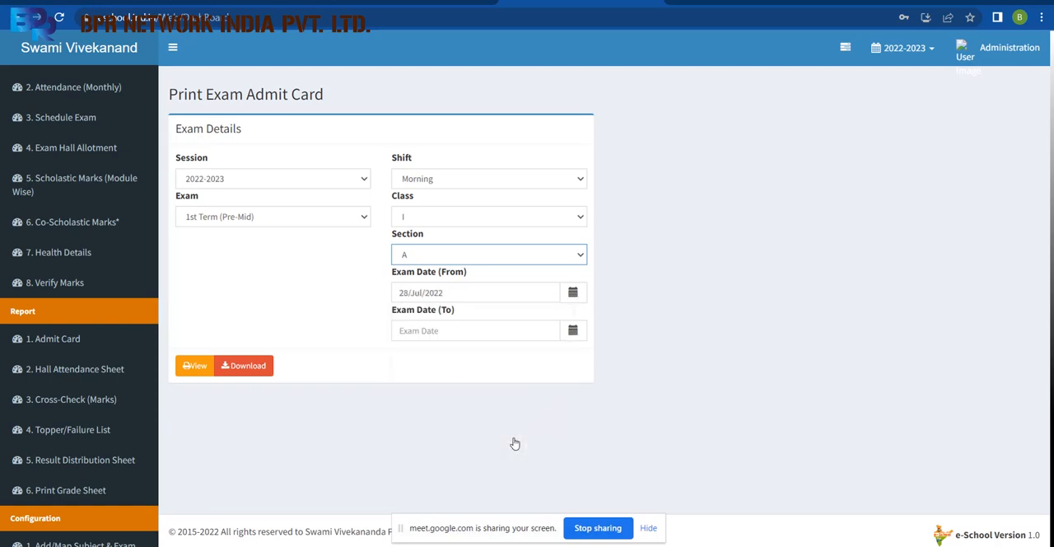
left_click(574, 330)
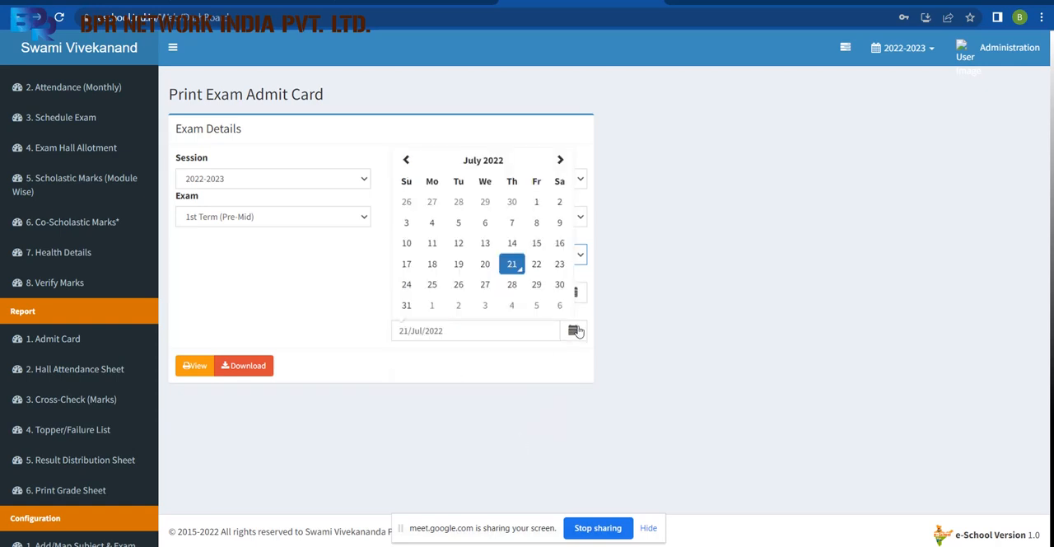
left_click(535, 285)
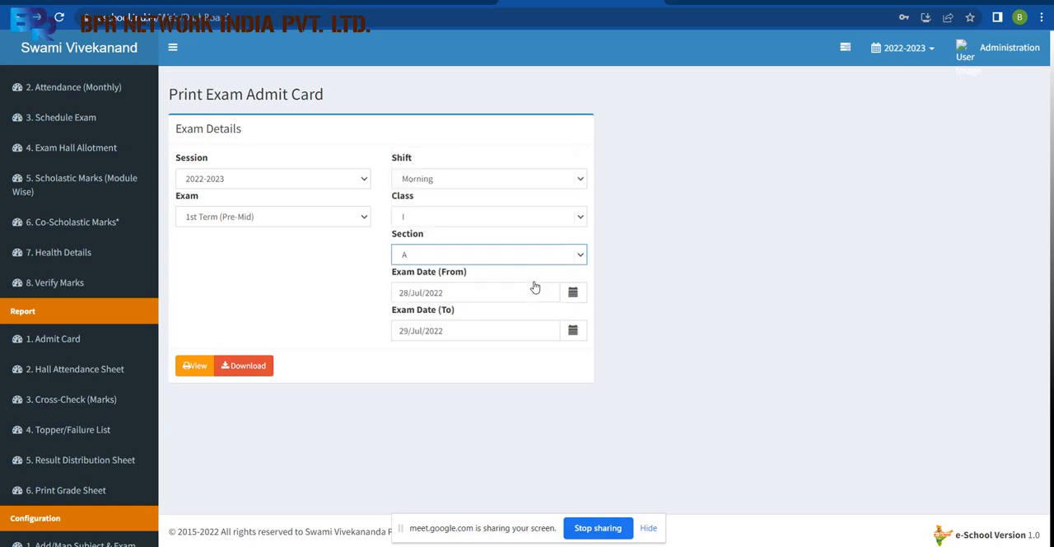
left_click(250, 367)
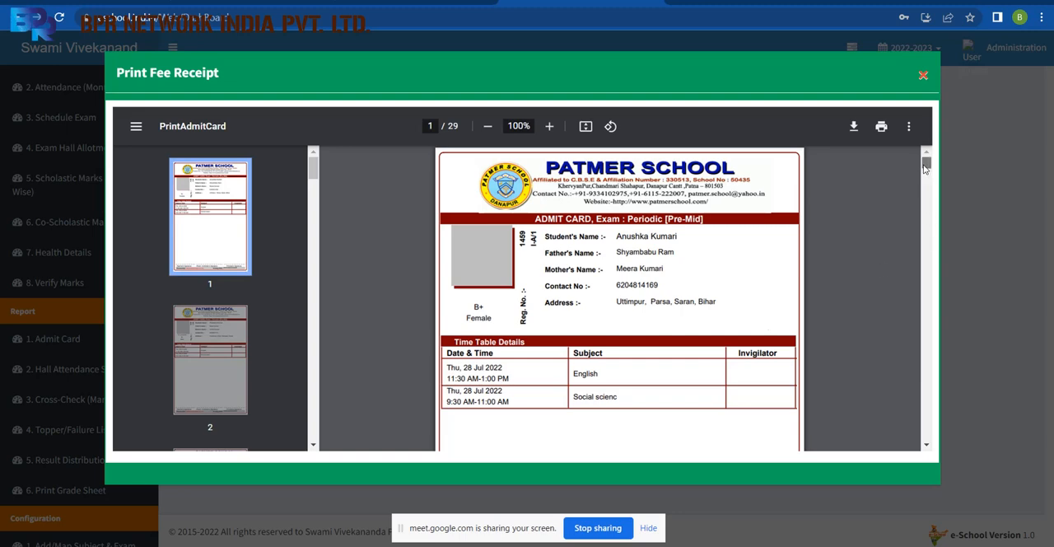
left_click_drag(923, 163, 923, 164)
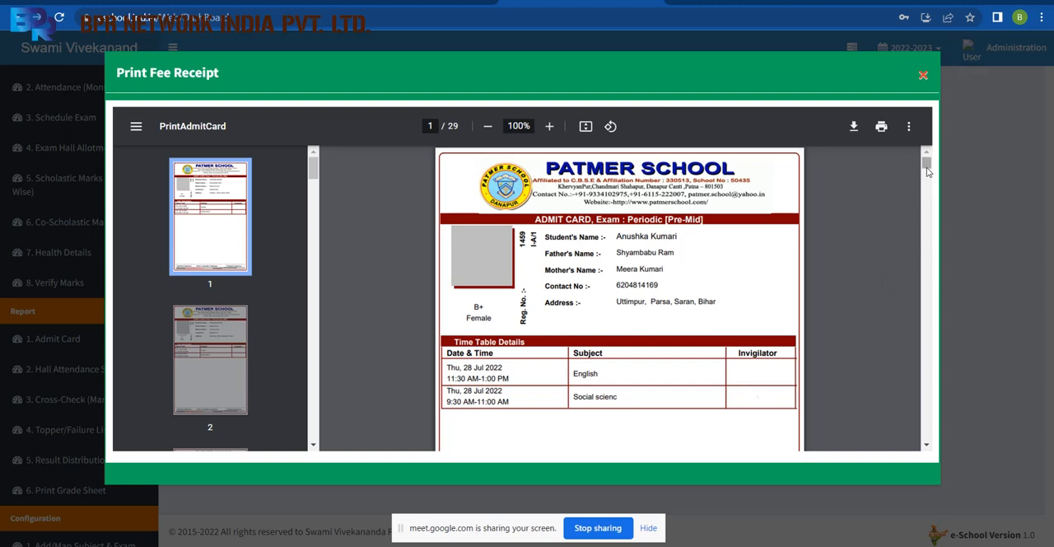
Review the first admit card's timetable, then bring up the print settings and choose A4 paper size.
left_click_drag(925, 165, 925, 168)
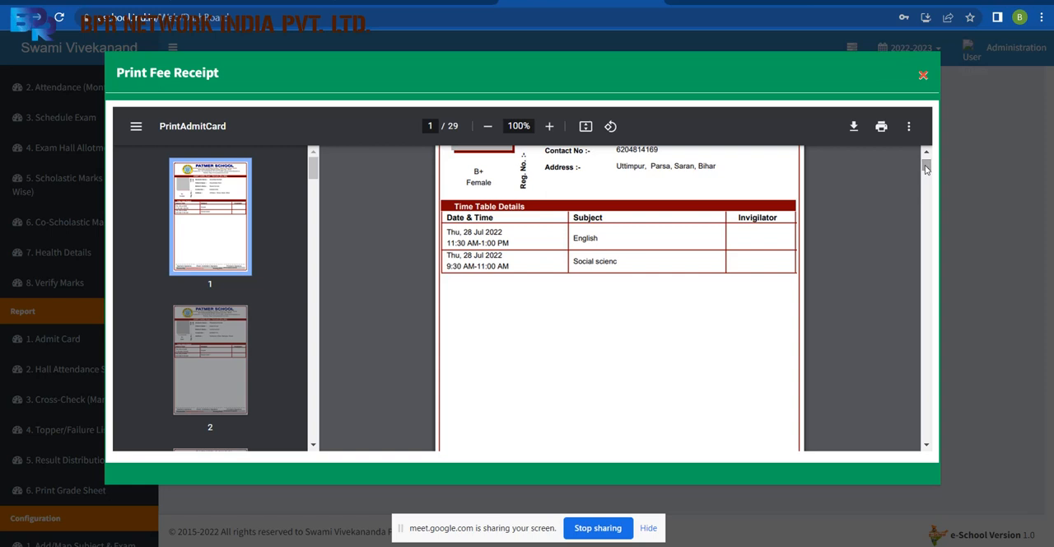
mouse_move(925, 168)
left_mouse_down()
mouse_move(925, 182)
mouse_move(926, 168)
left_mouse_up()
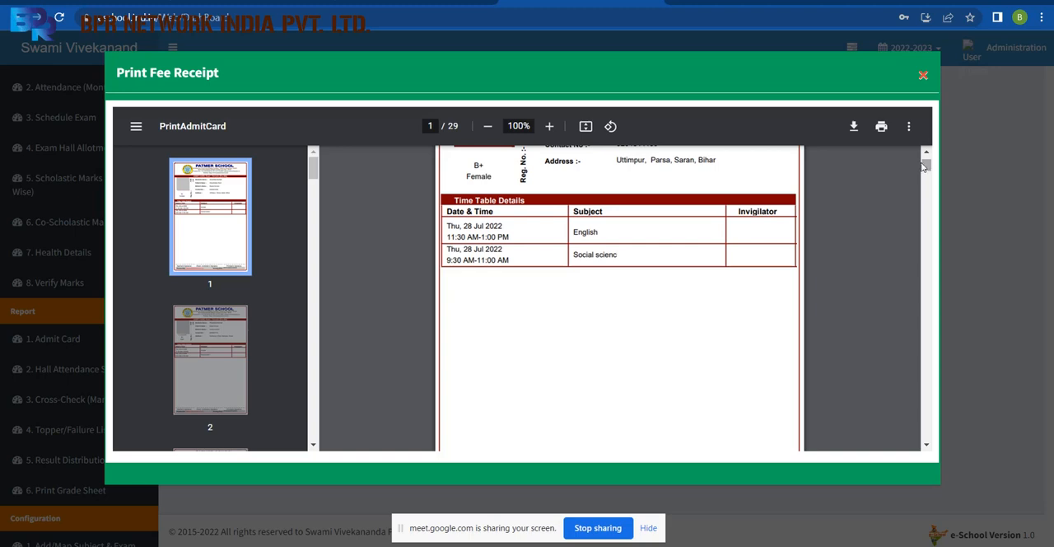
left_click(881, 126)
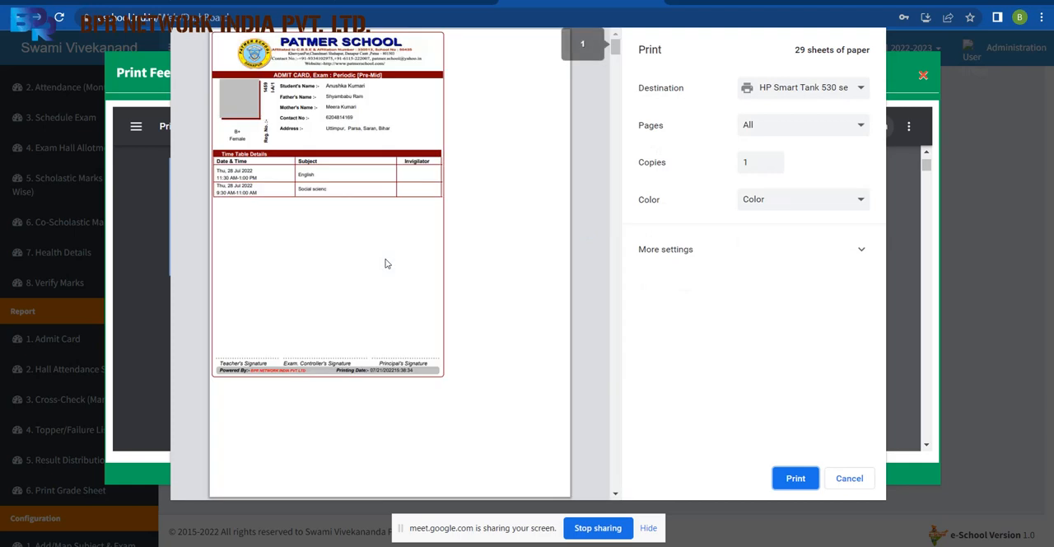
left_click(692, 266)
left_click(793, 300)
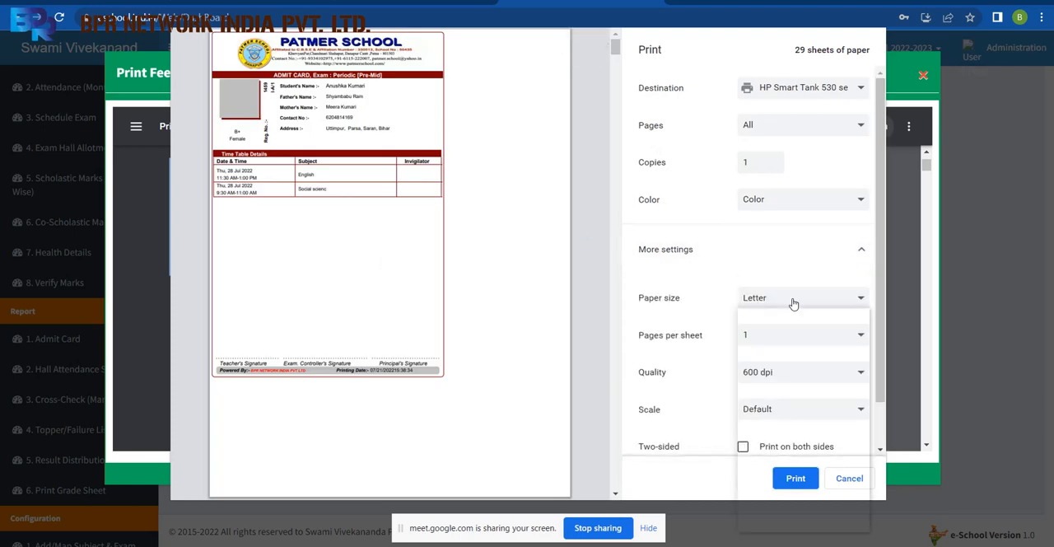
left_click(770, 360)
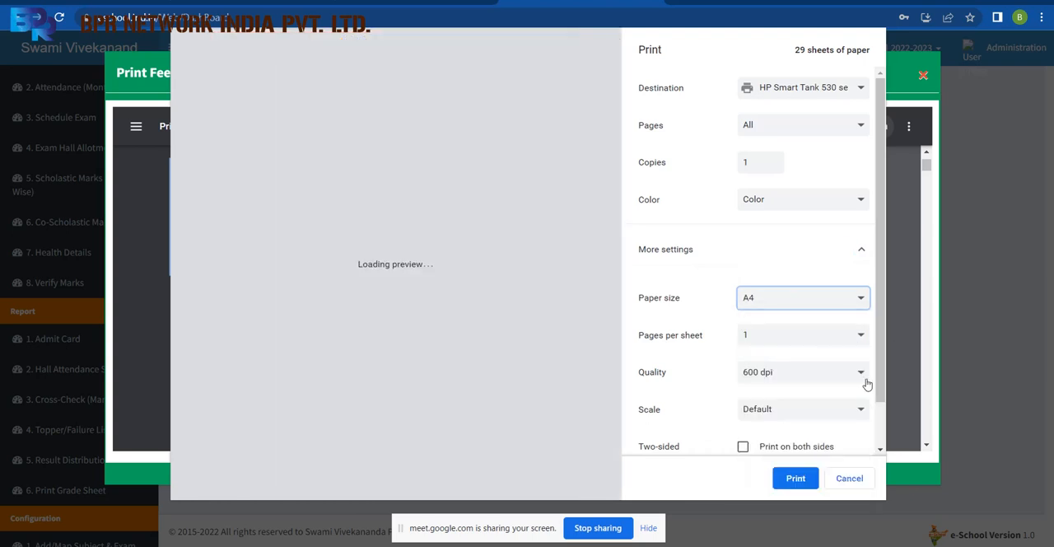
Set the admit card printout to 2 pages per sheet.
scroll(882, 332, "down", 1)
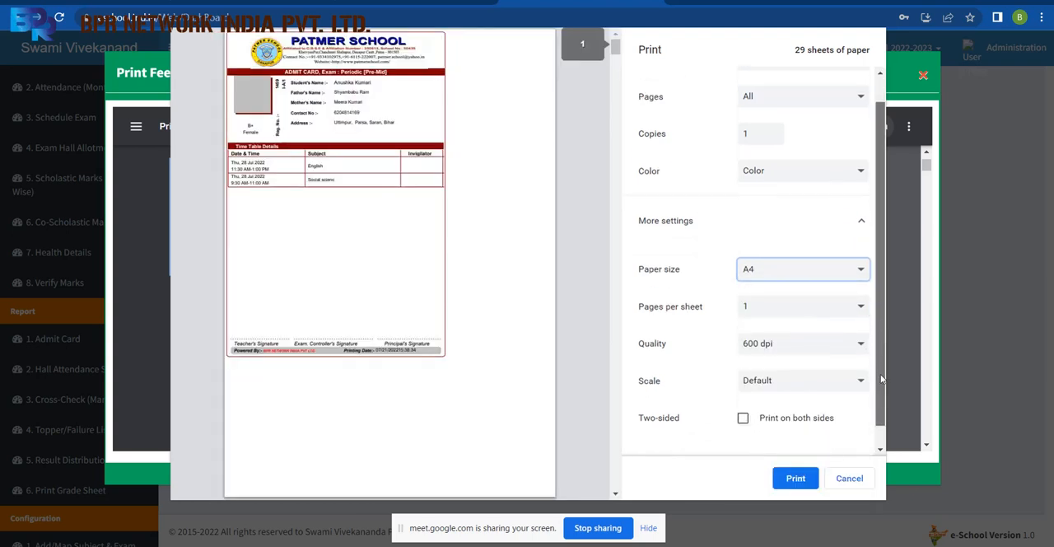
scroll(821, 301, "down", 1)
left_click(819, 297)
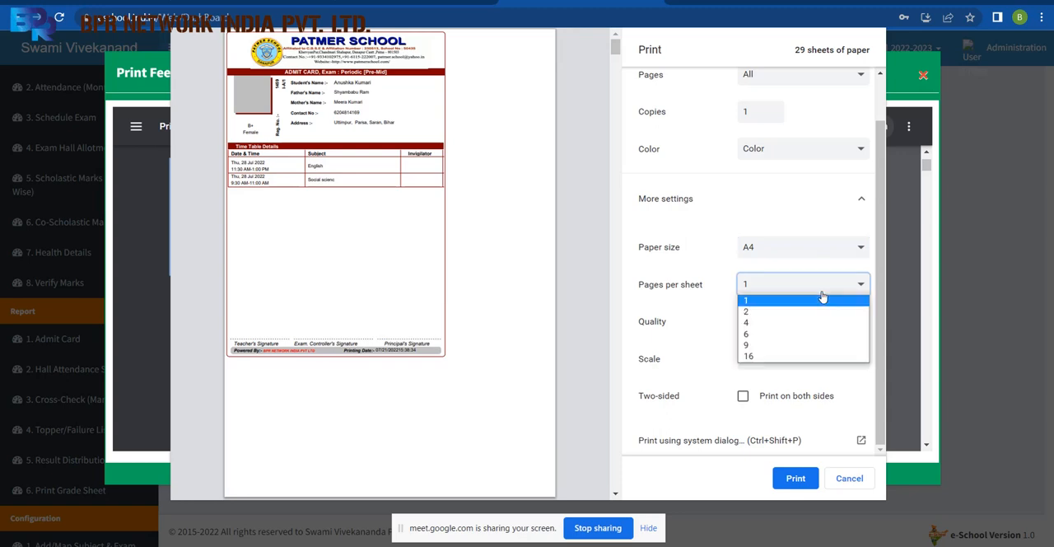
left_click(801, 311)
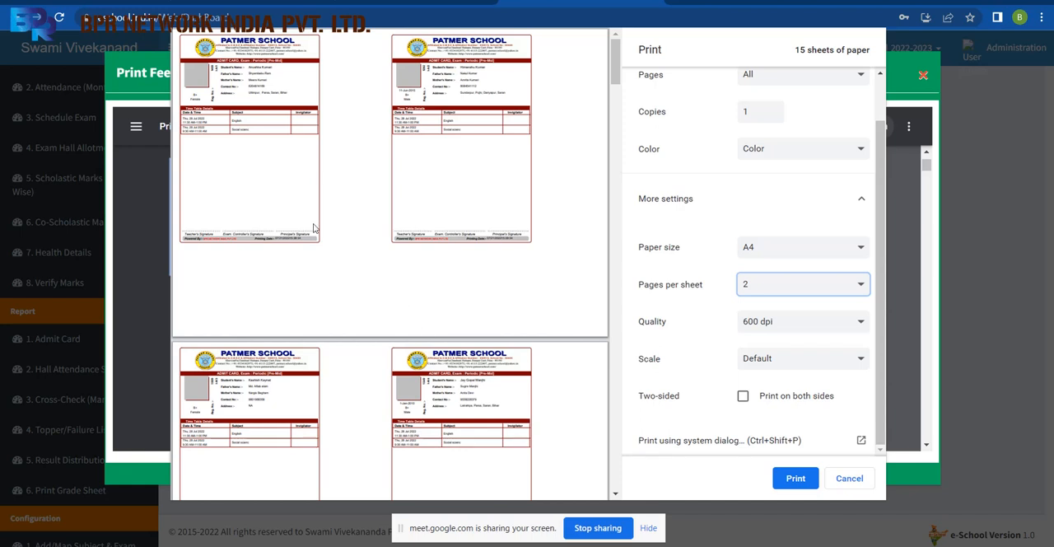
Check the available print destinations and change the admit card layout to 4 pages per sheet.
scroll(879, 247, "up", 1)
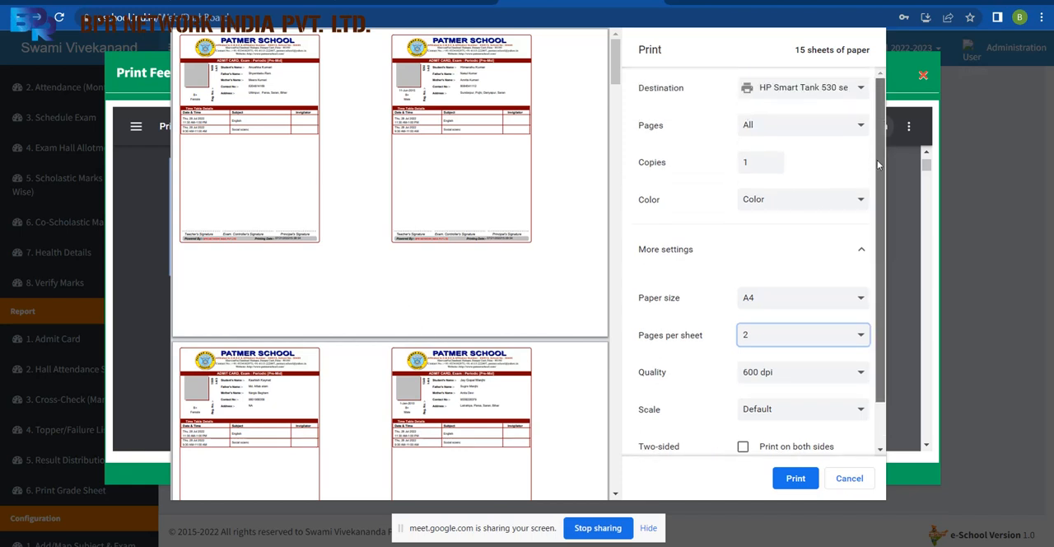
left_click(837, 89)
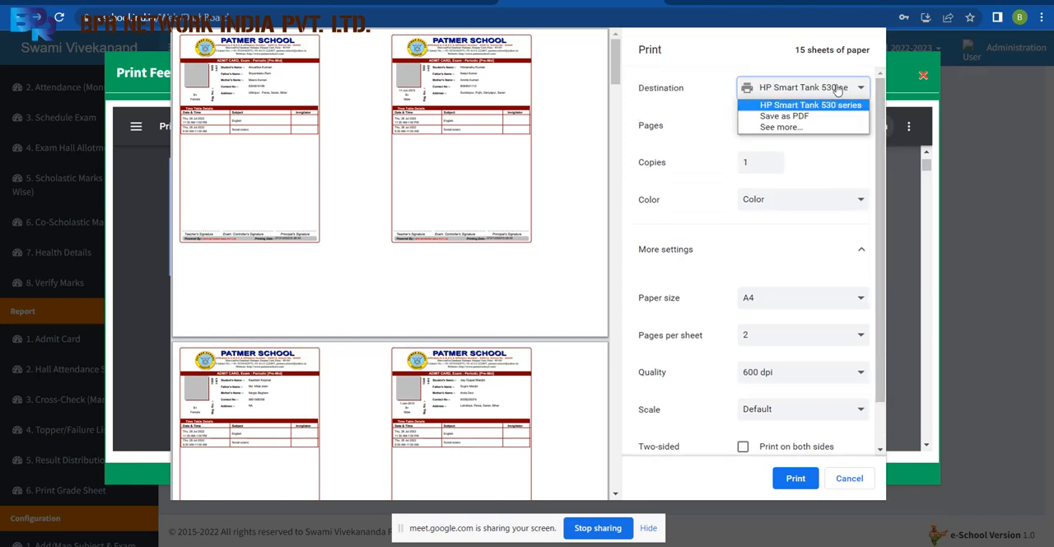
left_click(694, 124)
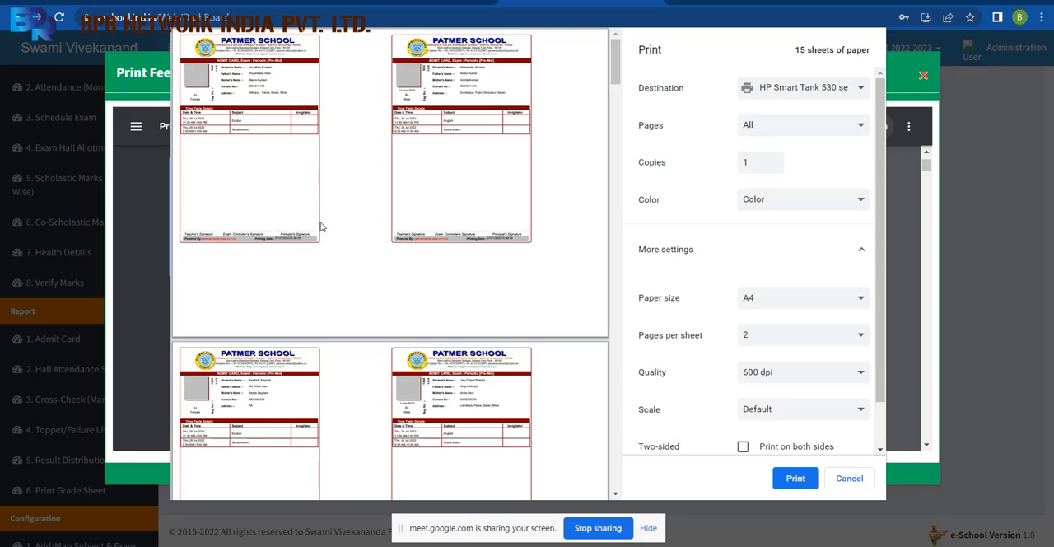
left_click(758, 340)
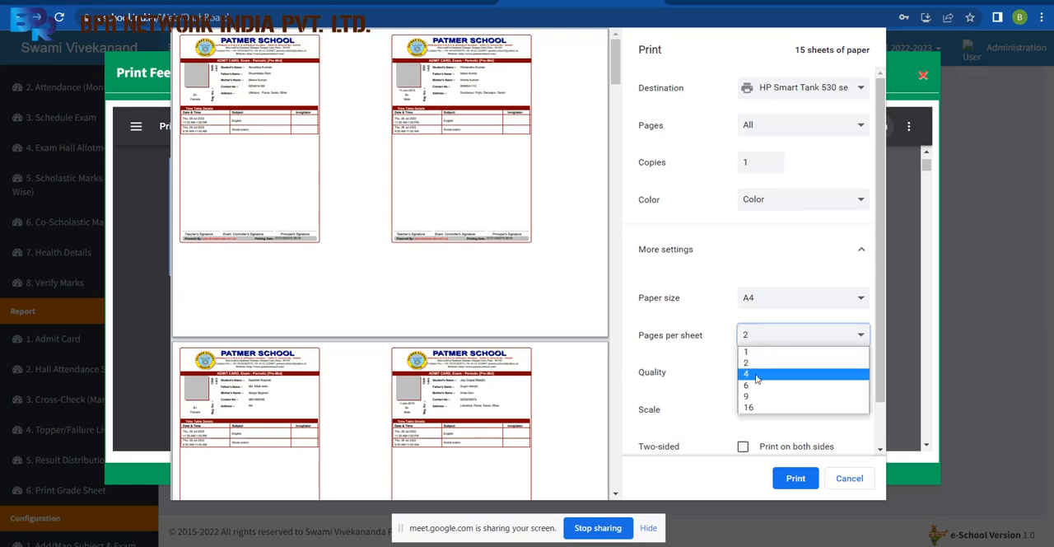
left_click(757, 375)
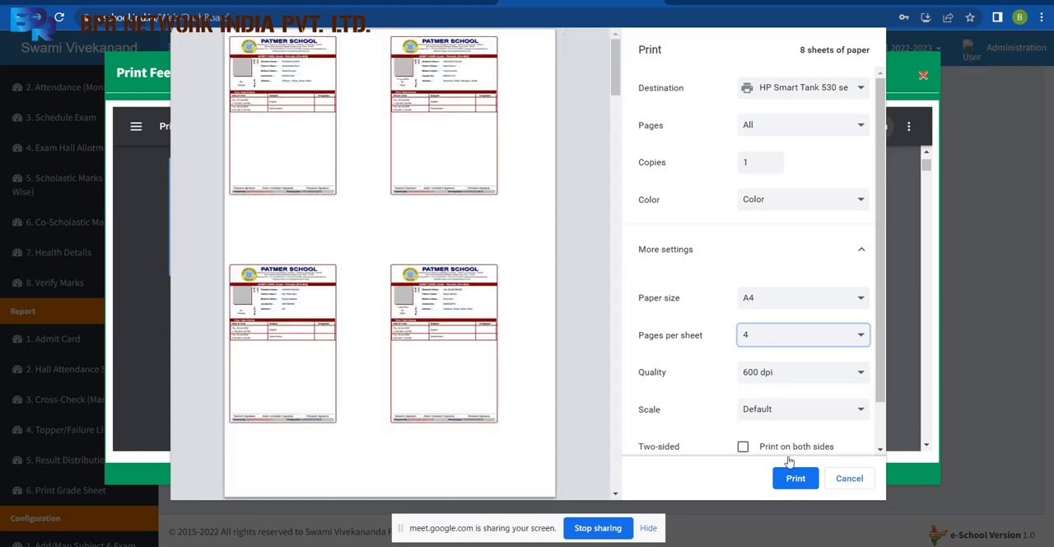
Cancel printing and close the admit card preview to return to the Print Exam Admit Card form.
left_click(861, 482)
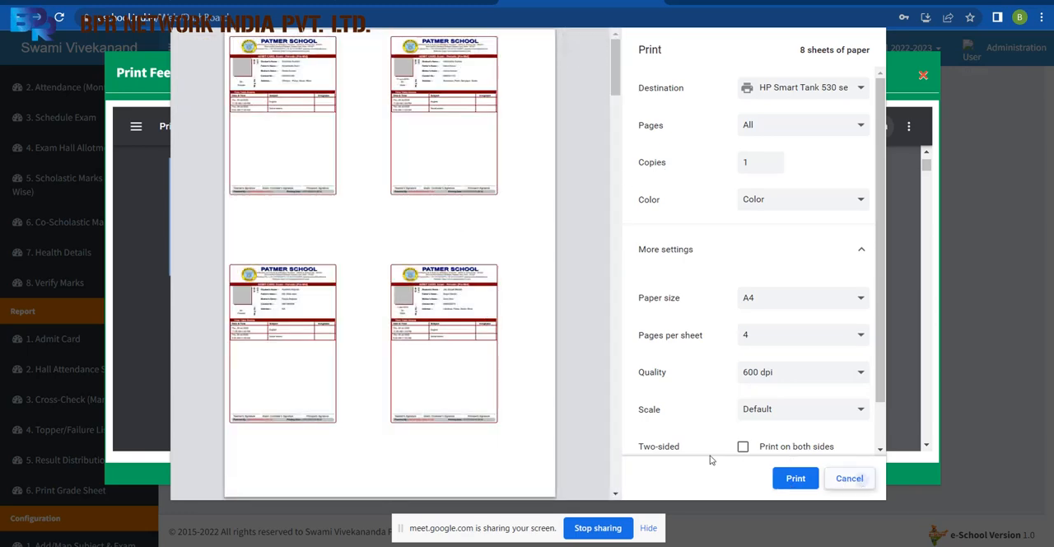
left_click(849, 477)
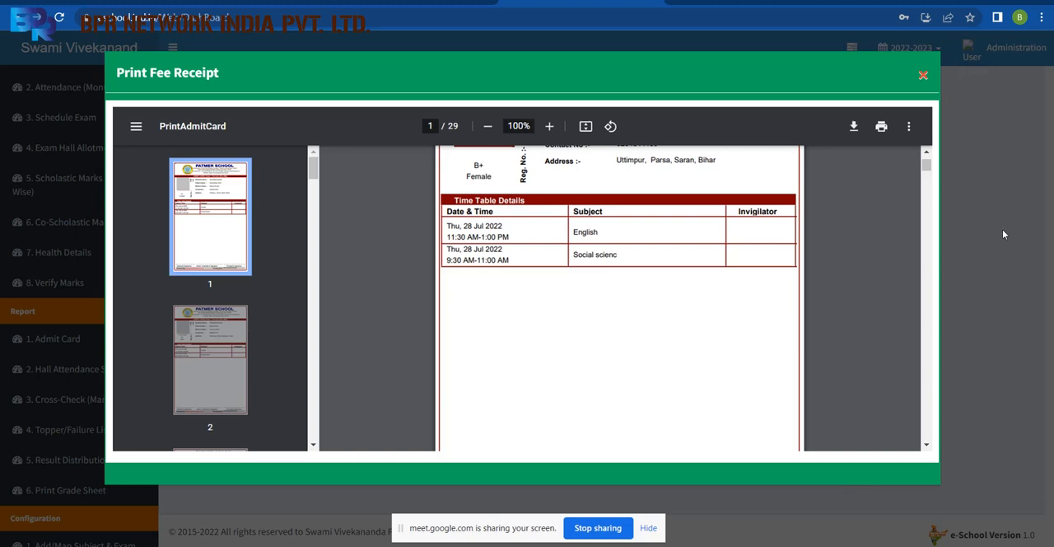
left_click(923, 76)
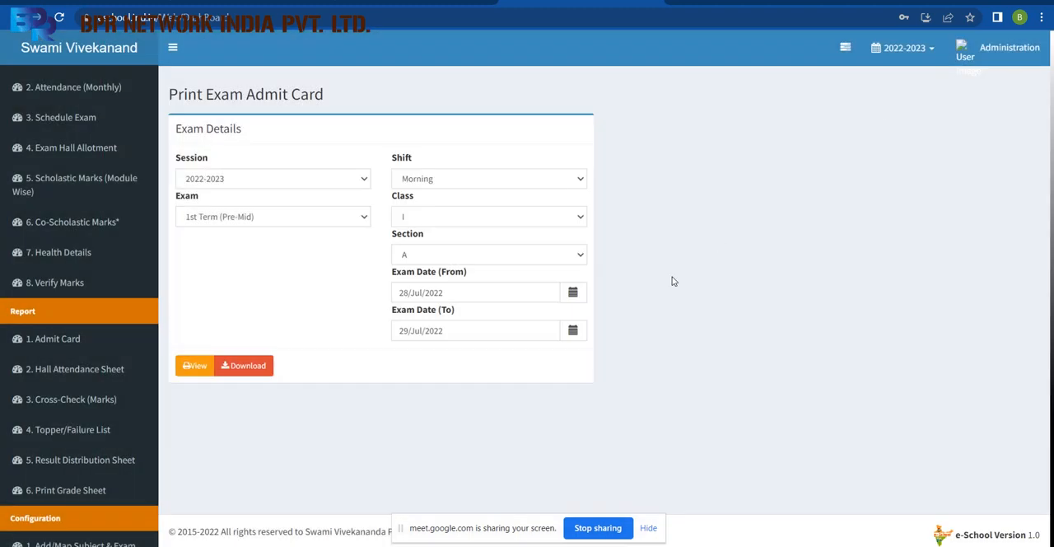
Open the Add/Map Subject & Exam configuration and select class I with the subject English.
left_click_drag(156, 214, 167, 377)
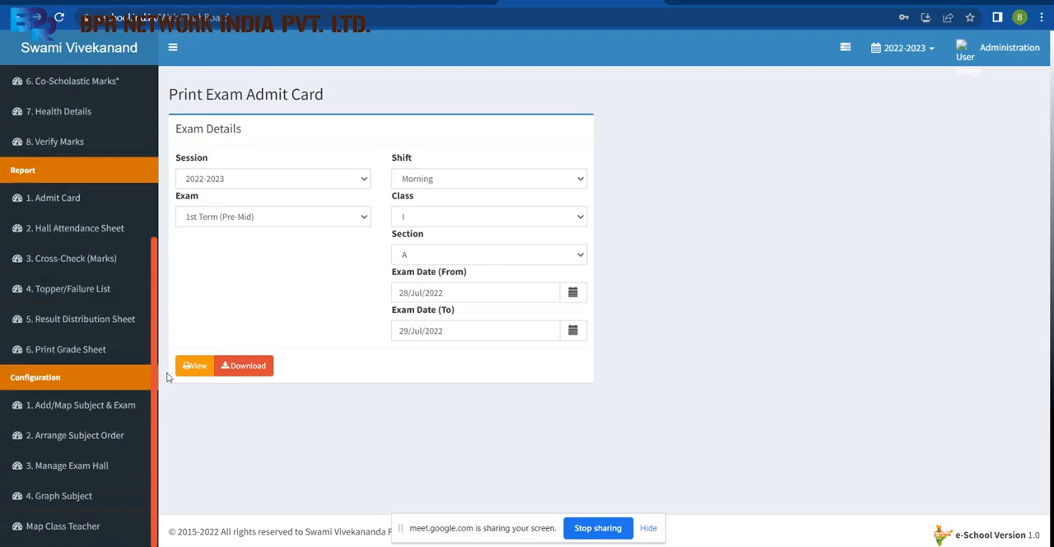
left_click(96, 406)
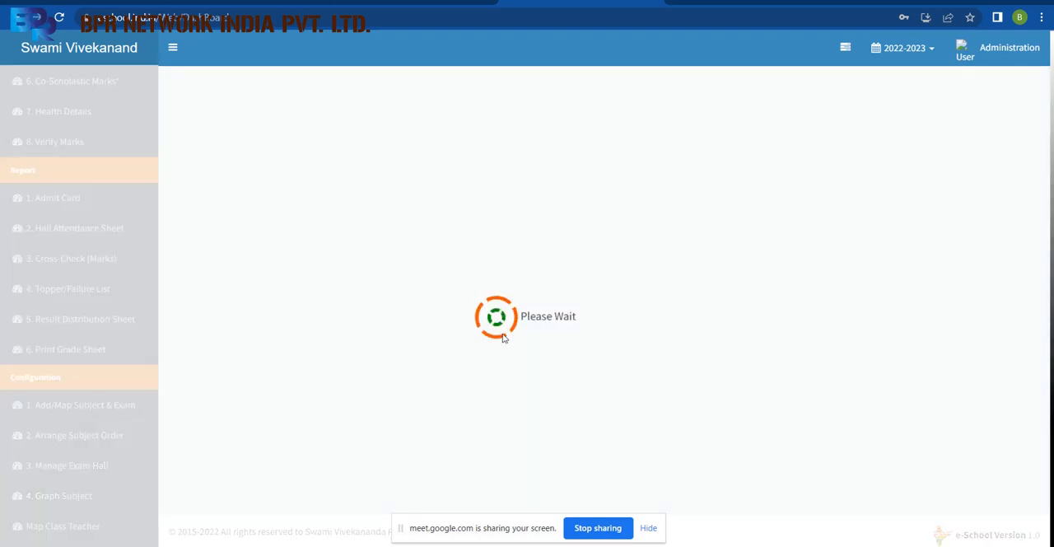
left_click(285, 179)
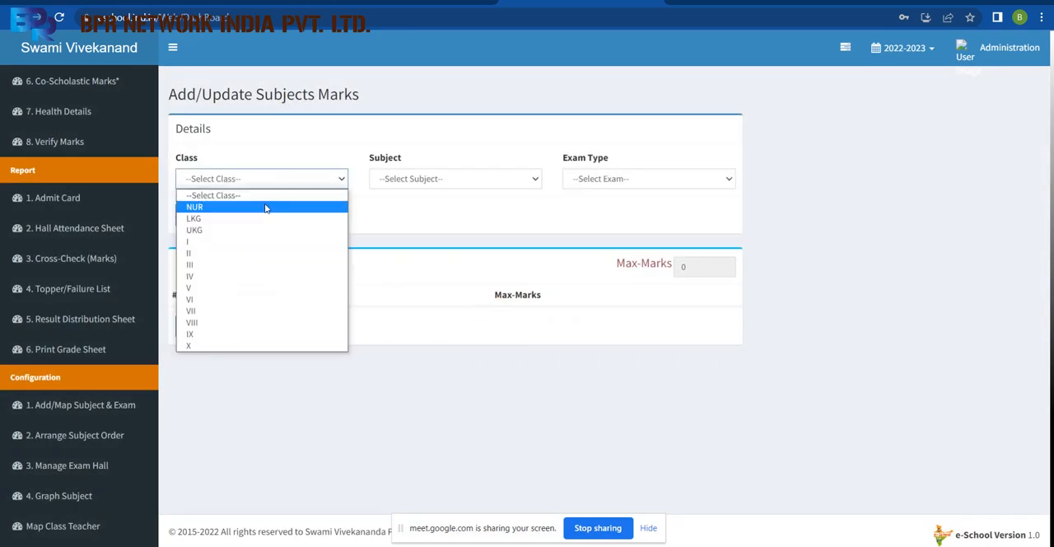
left_click(249, 241)
left_click(438, 181)
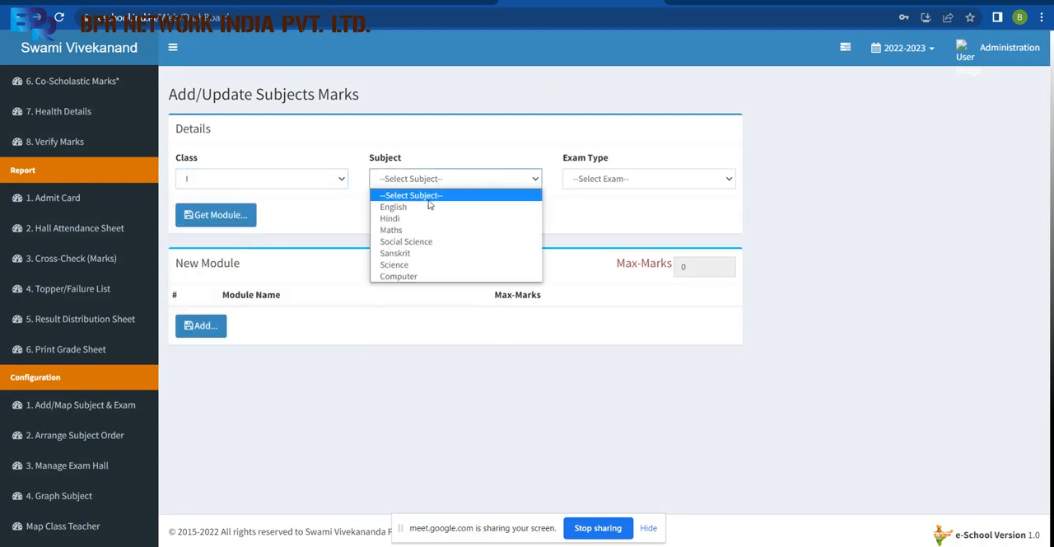
left_click(422, 208)
Go through the exam types Note Book, Subject Enrichment and Half Yearly for class I English.
left_click(603, 179)
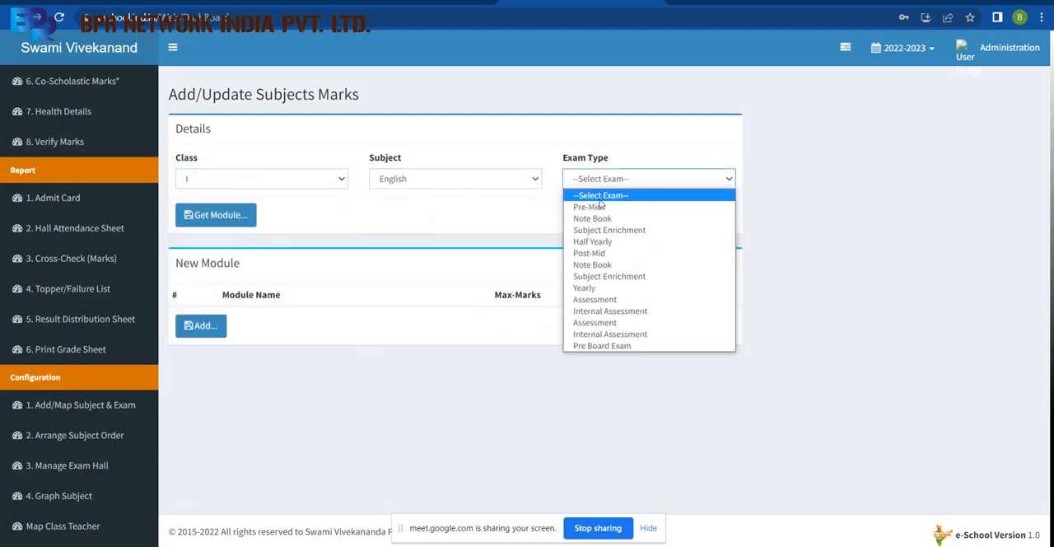
left_click(606, 226)
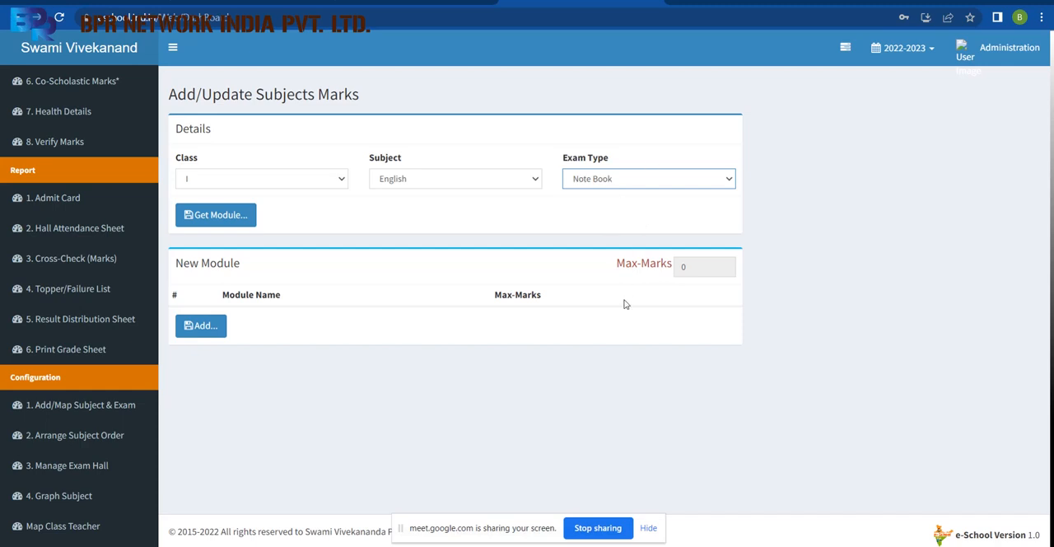
left_click(611, 186)
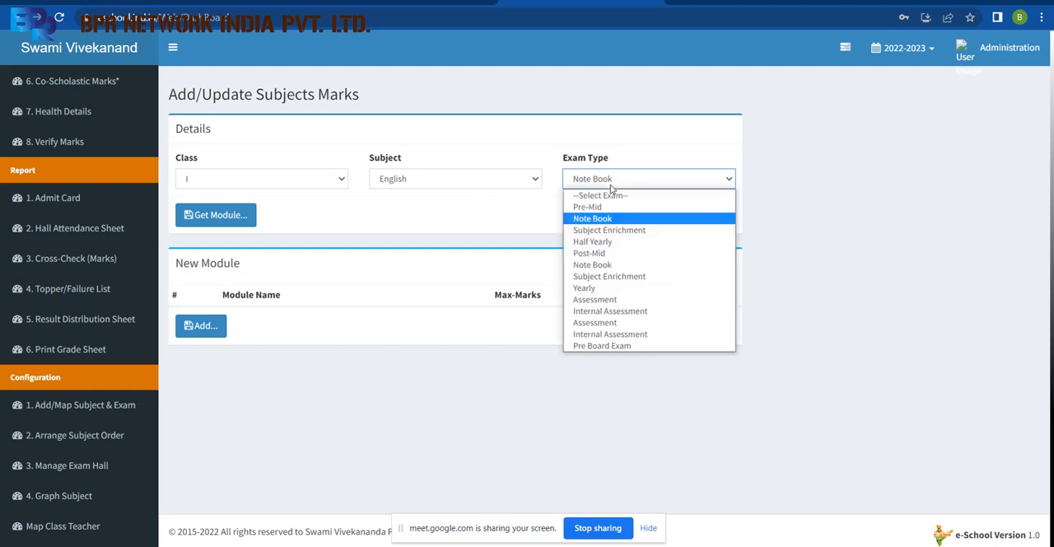
left_click(609, 229)
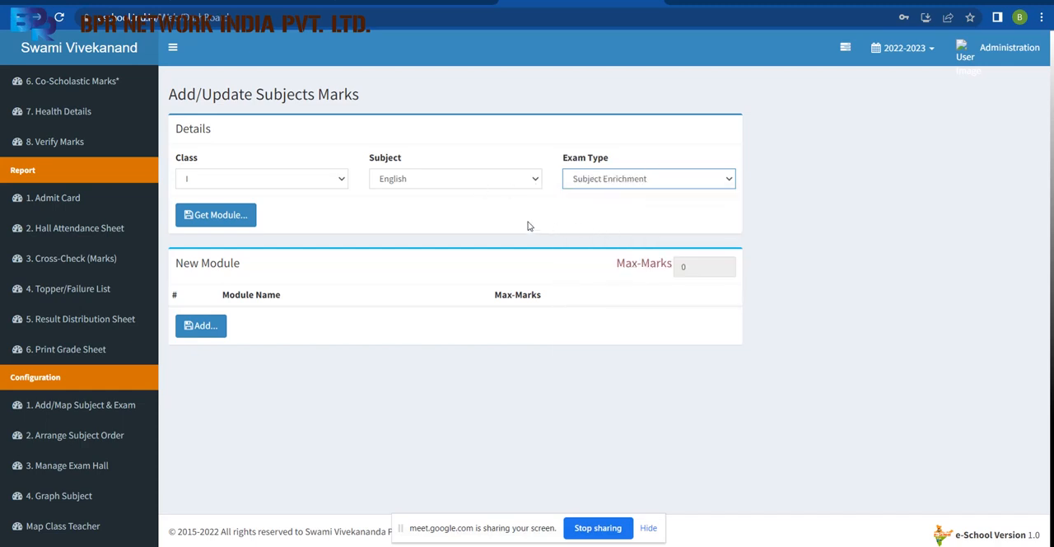
left_click(580, 186)
left_click(595, 247)
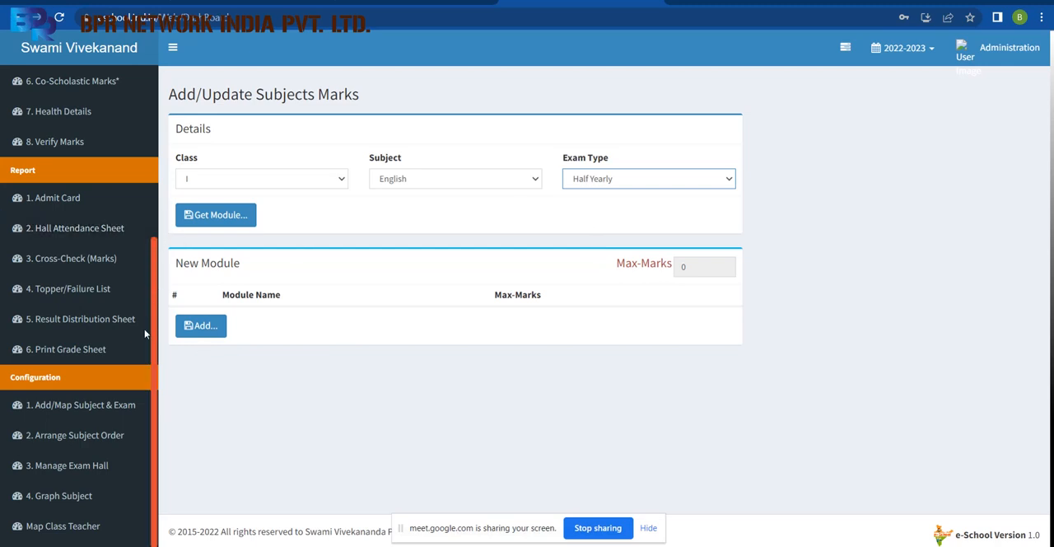
Open the Print Grade Sheet report and choose session 2023-2024 with the Morning shift.
left_click(75, 352)
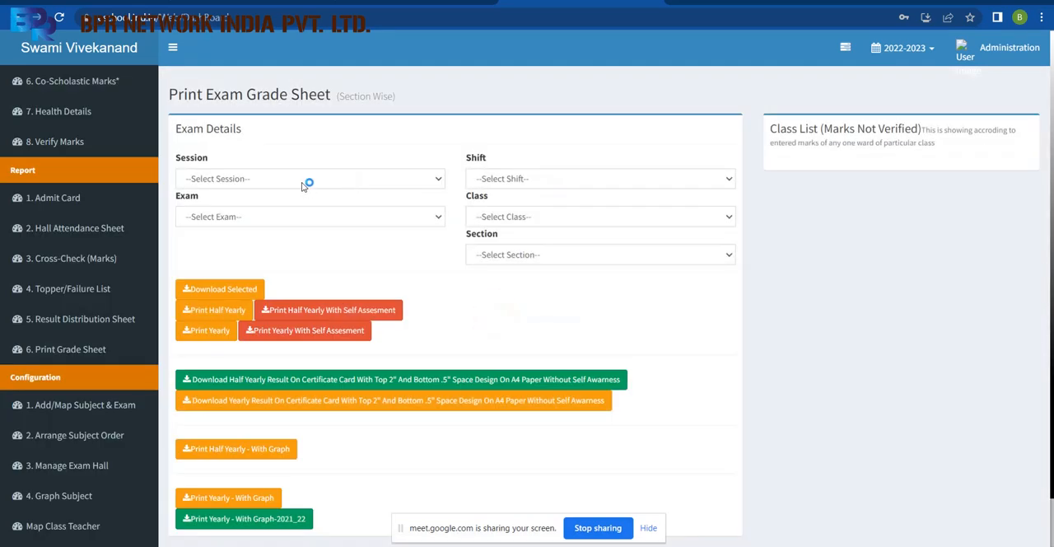
left_click(301, 182)
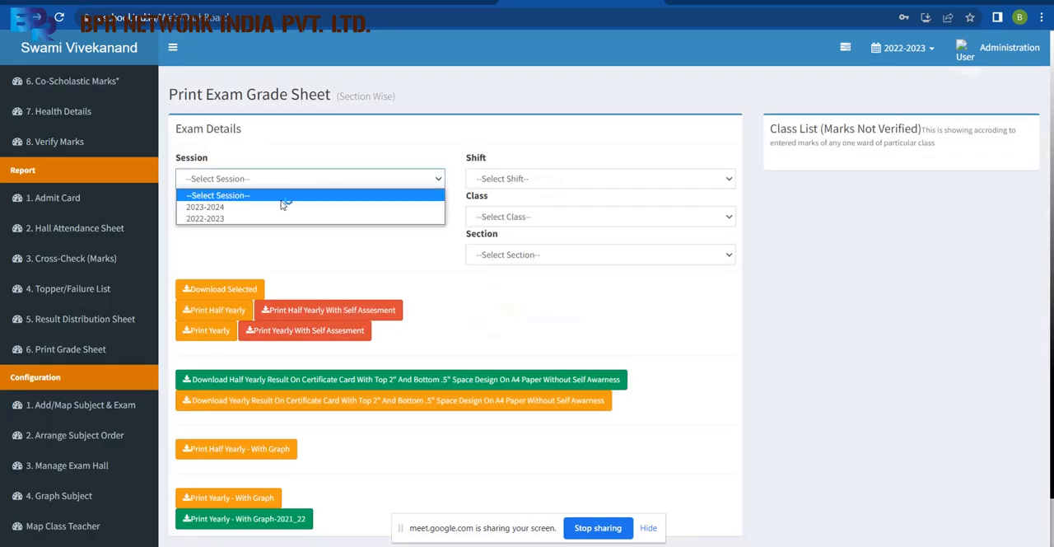
left_click(280, 205)
left_click(548, 179)
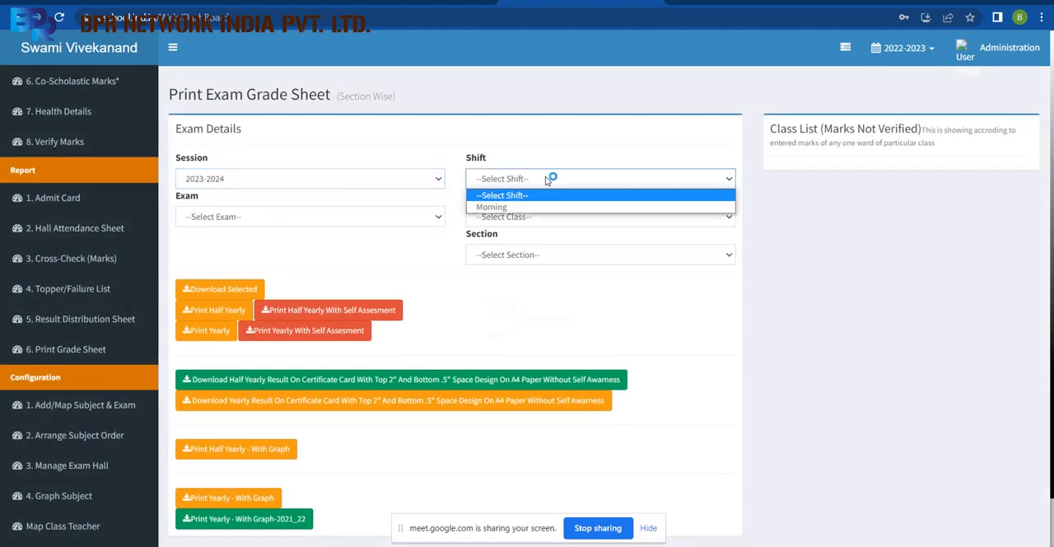
left_click(551, 207)
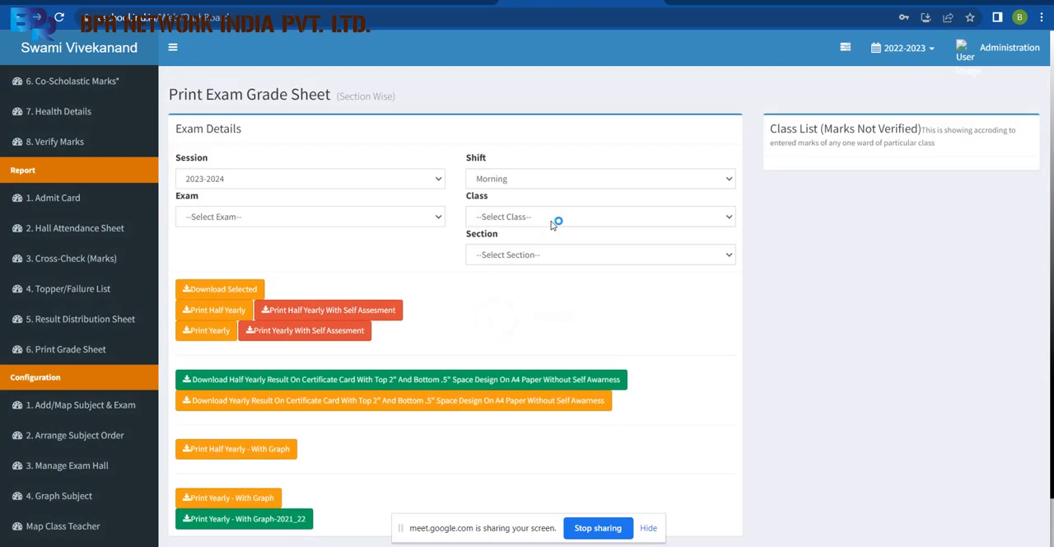
Choose class I, section A for the grade sheet.
left_click(557, 217)
left_click(522, 284)
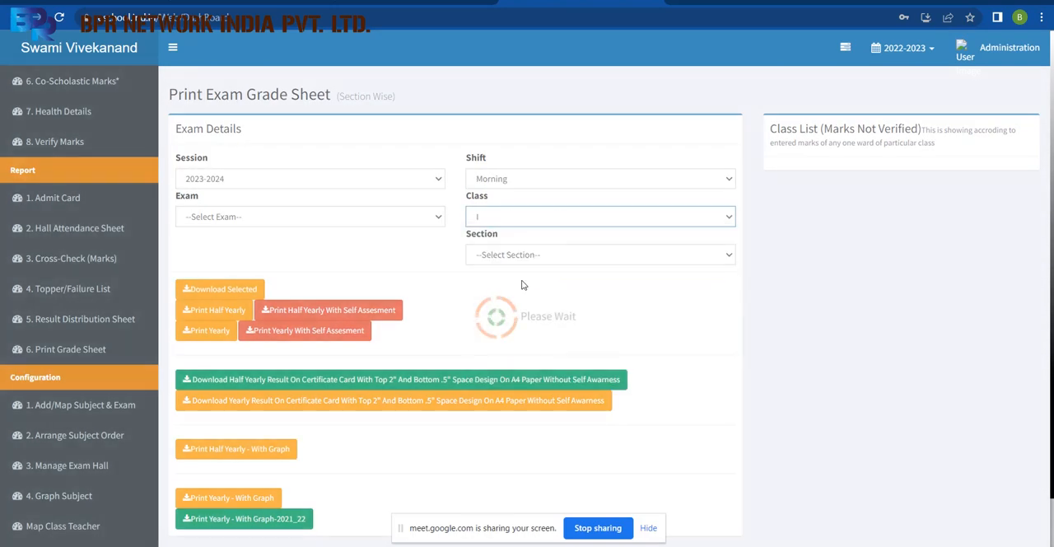
left_click(545, 253)
left_click(525, 284)
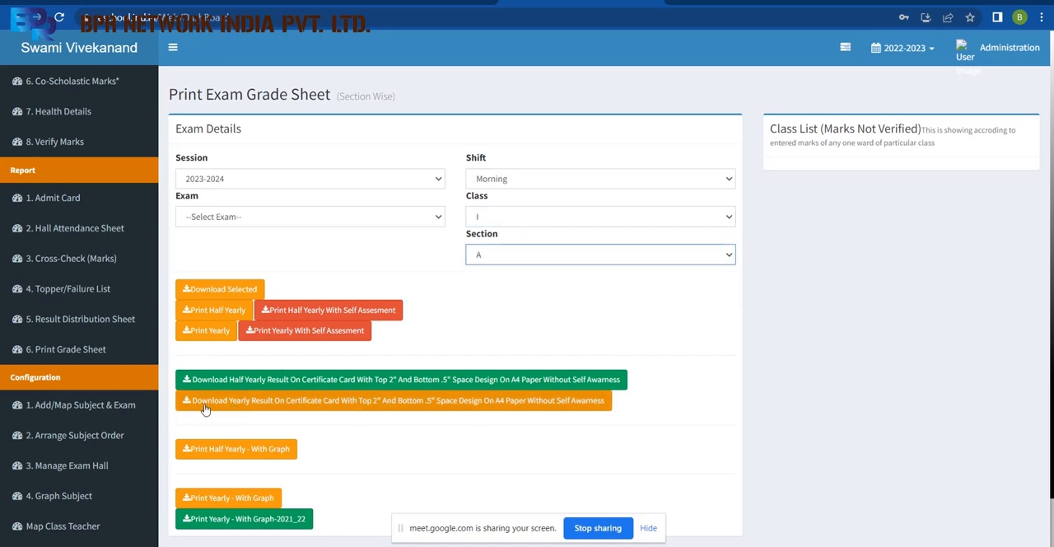
Select the 1st Term (Pre-Mid) exam and download the selected grade sheet as a PDF.
left_click(237, 289)
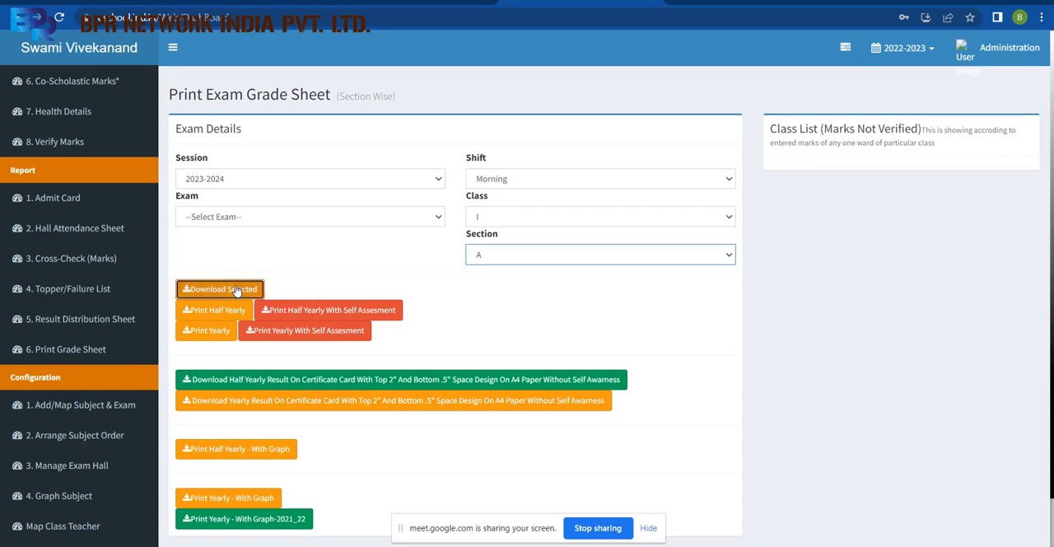
left_click(268, 215)
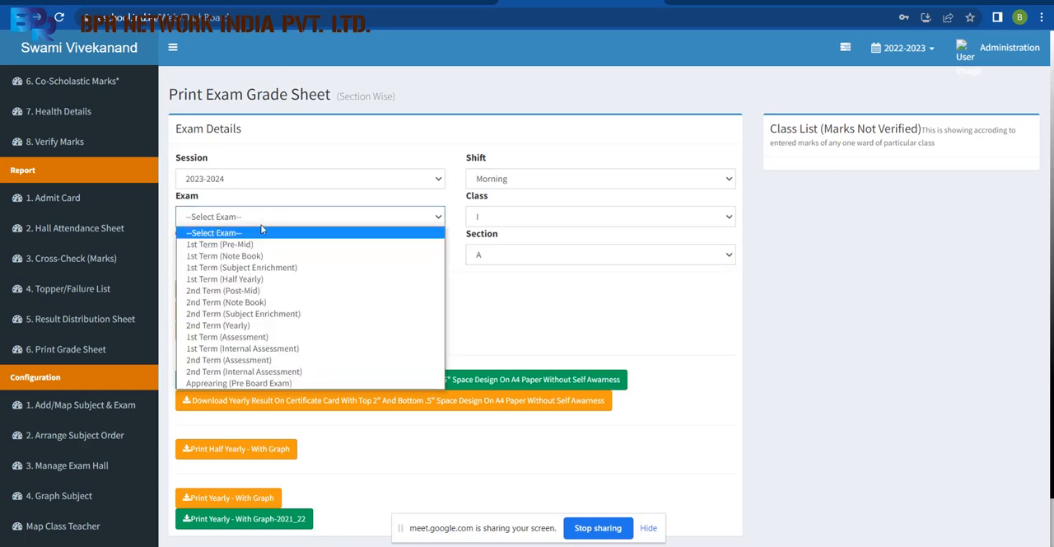
left_click(255, 238)
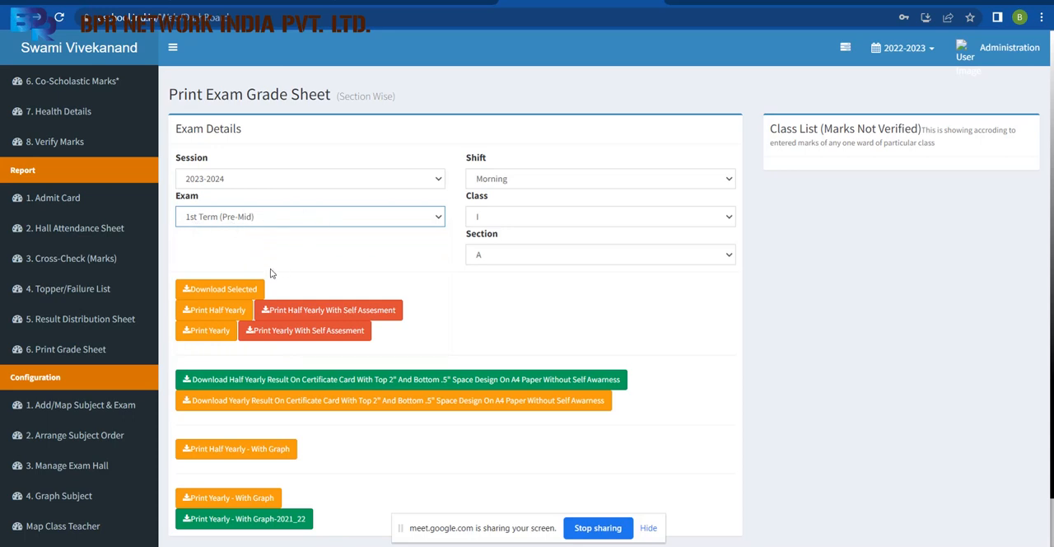
left_click(239, 294)
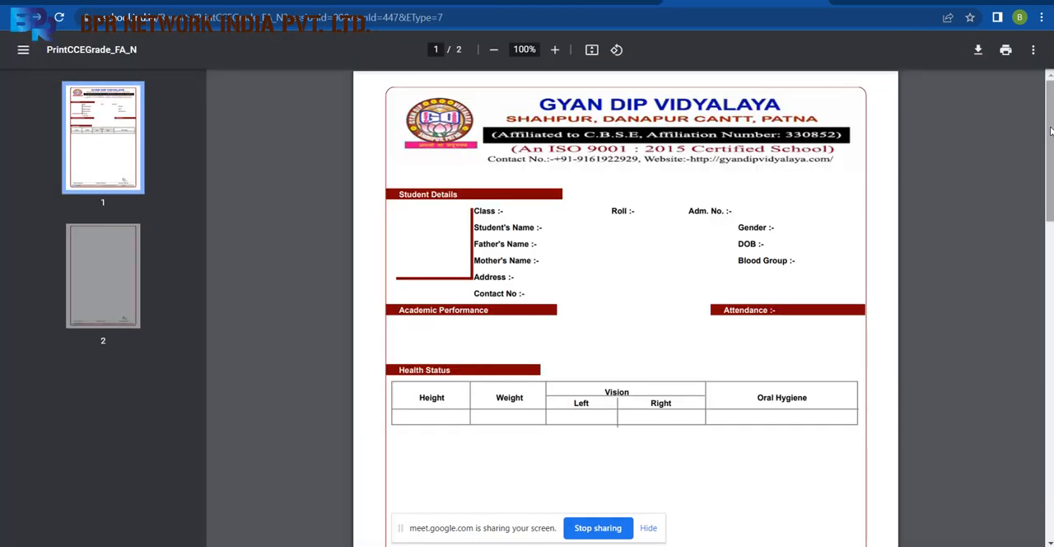
Look over the first page of the grade sheet PDF and return to the Print Exam Grade Sheet page.
mouse_move(1048, 132)
left_mouse_down()
mouse_move(1047, 382)
mouse_move(1052, 153)
left_mouse_up()
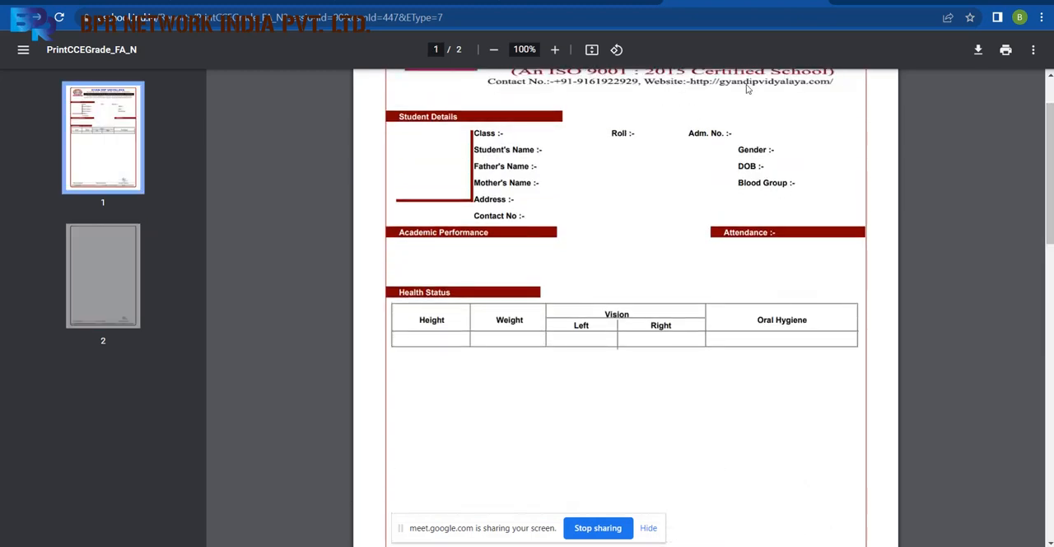
left_click(820, 3)
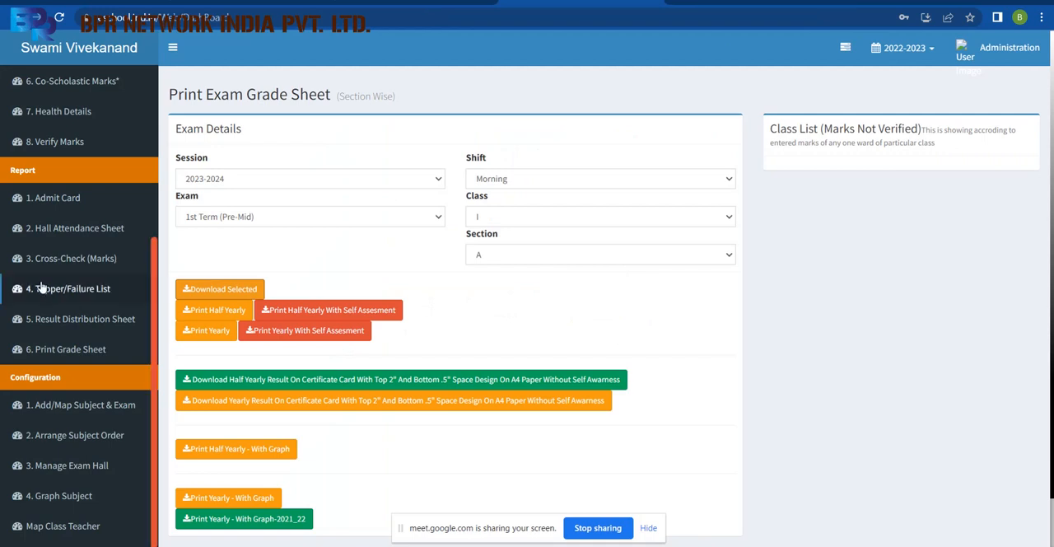
Open the module-wise Scholastic Marks entry and choose session 2023-2024 with the Morning shift.
left_click_drag(152, 275, 162, 125)
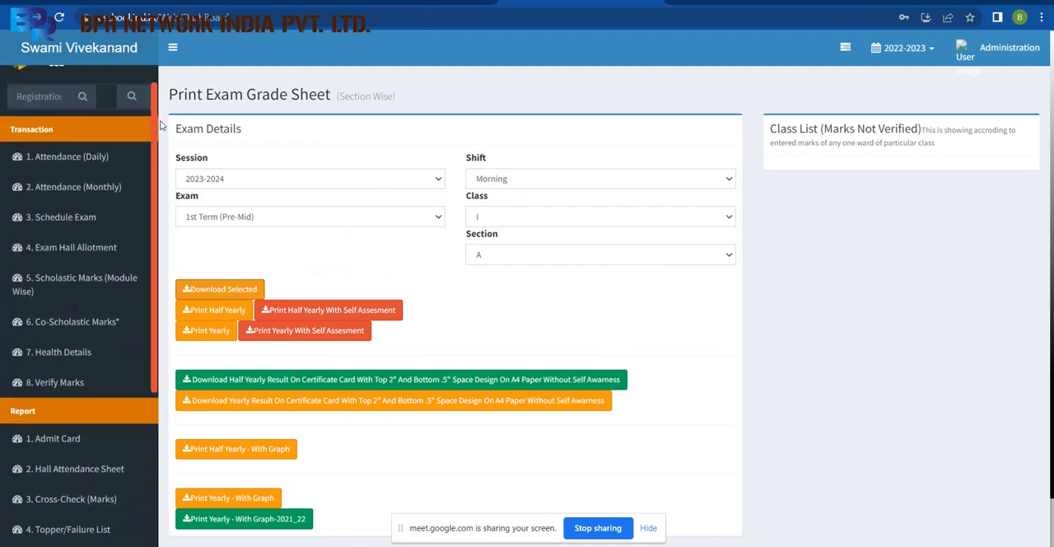
left_click(114, 293)
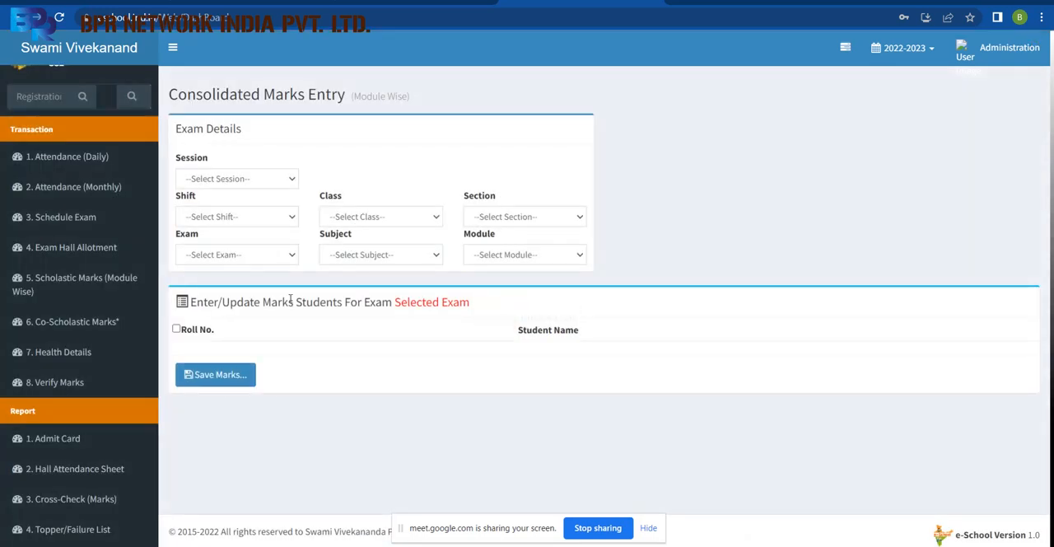
left_click(259, 183)
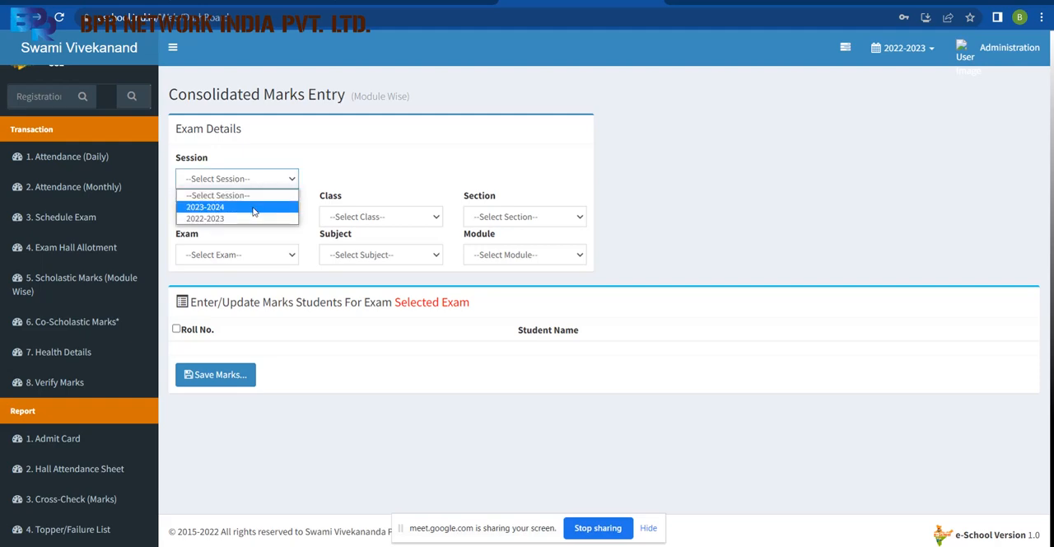
left_click(255, 206)
left_click(294, 219)
left_click(276, 244)
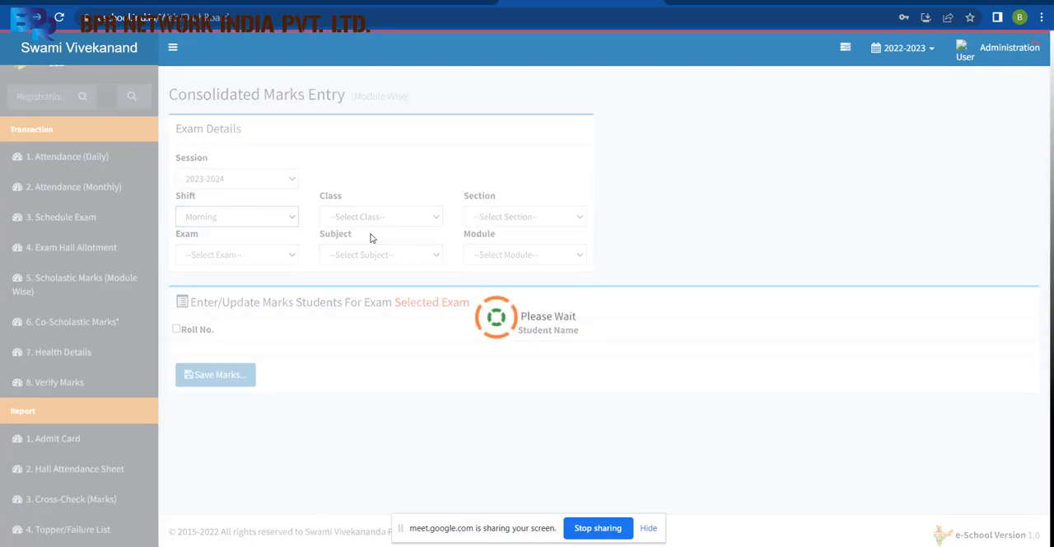
Choose class I, section A and the 1st Term (Pre-Mid) exam for the marks entry.
left_click(391, 217)
left_click(374, 274)
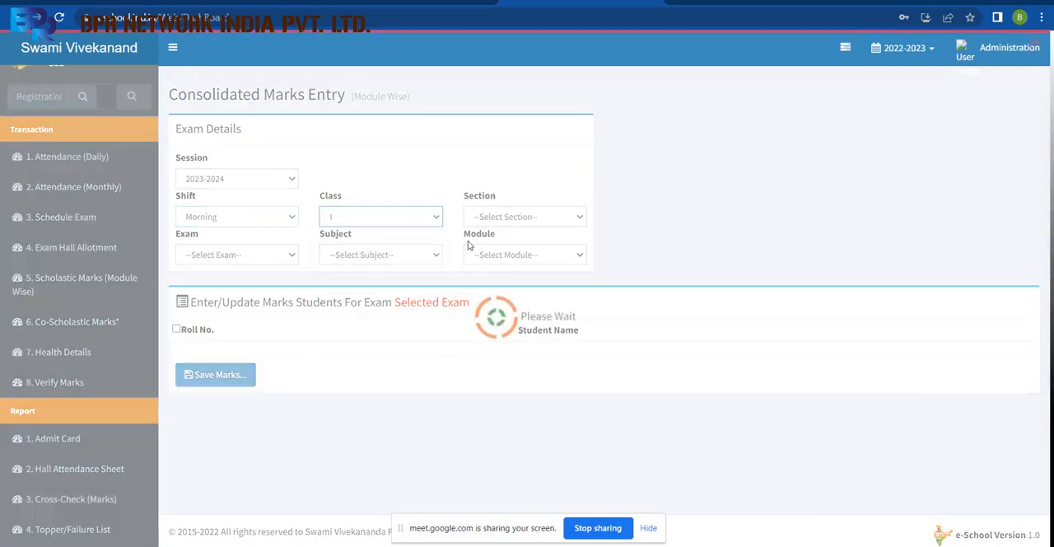
left_click(509, 217)
left_click(500, 242)
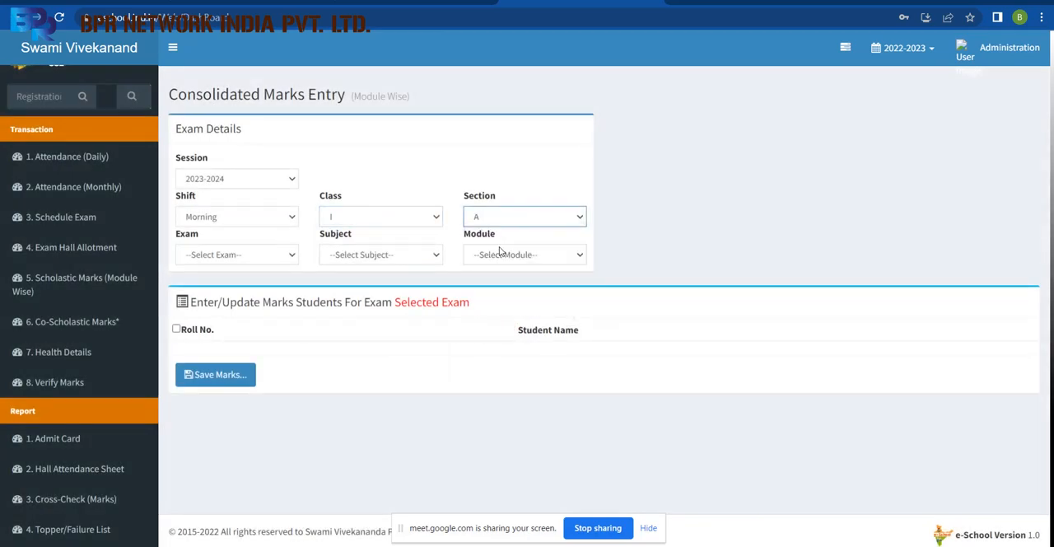
left_click(228, 254)
left_click(215, 278)
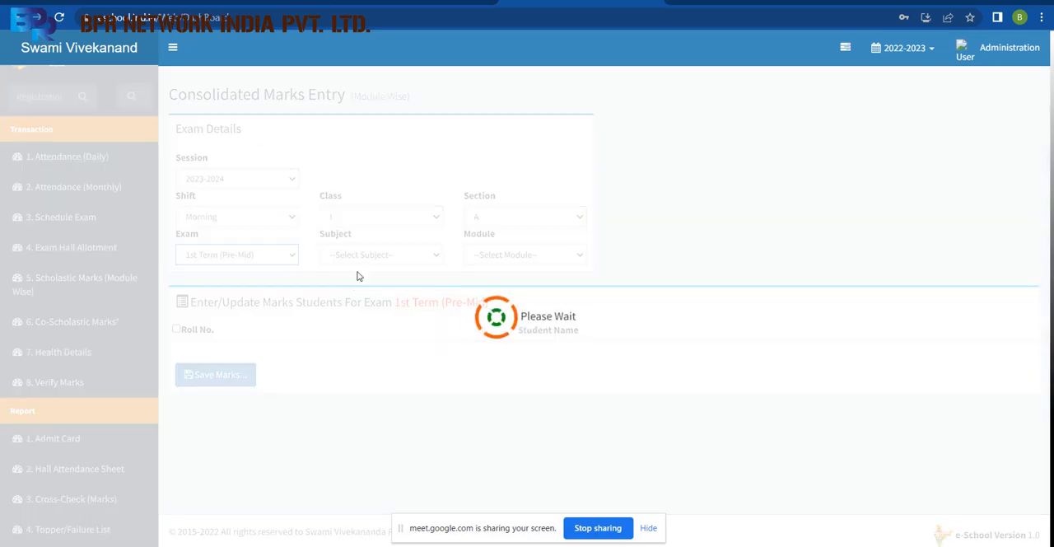
Try to load the students for the English subject and English module, and dismiss the notice.
left_click(377, 254)
left_click(362, 282)
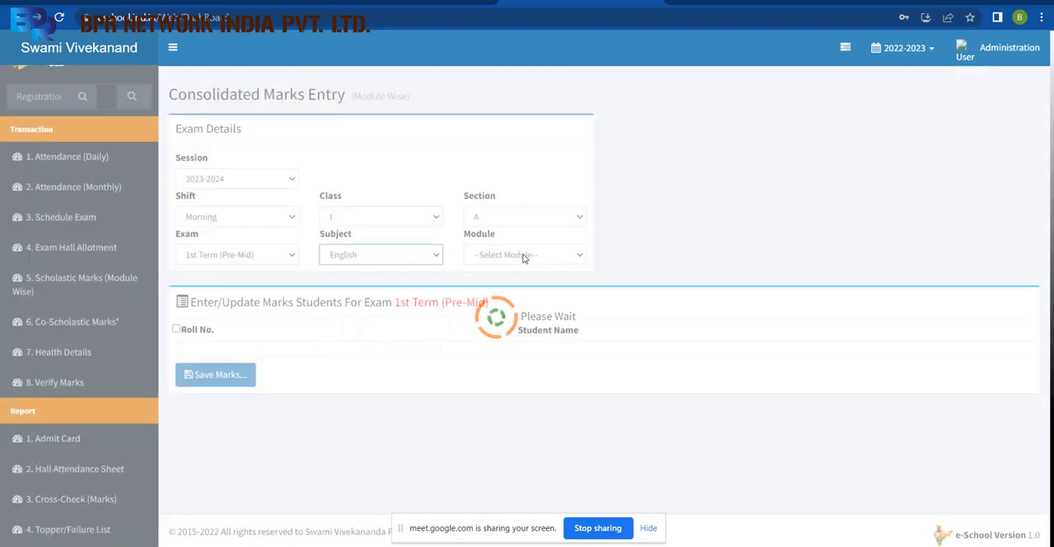
left_click(522, 257)
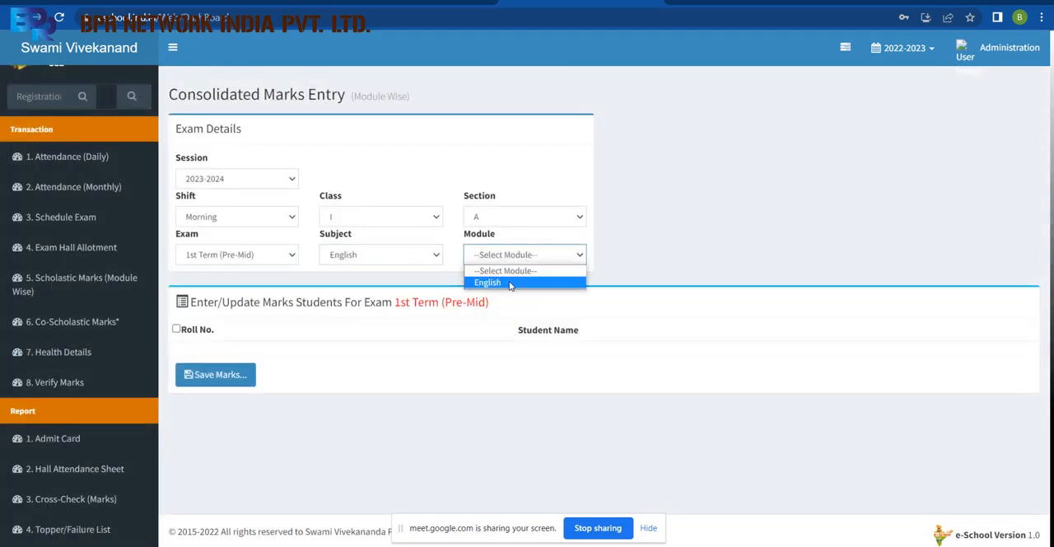
left_click(511, 283)
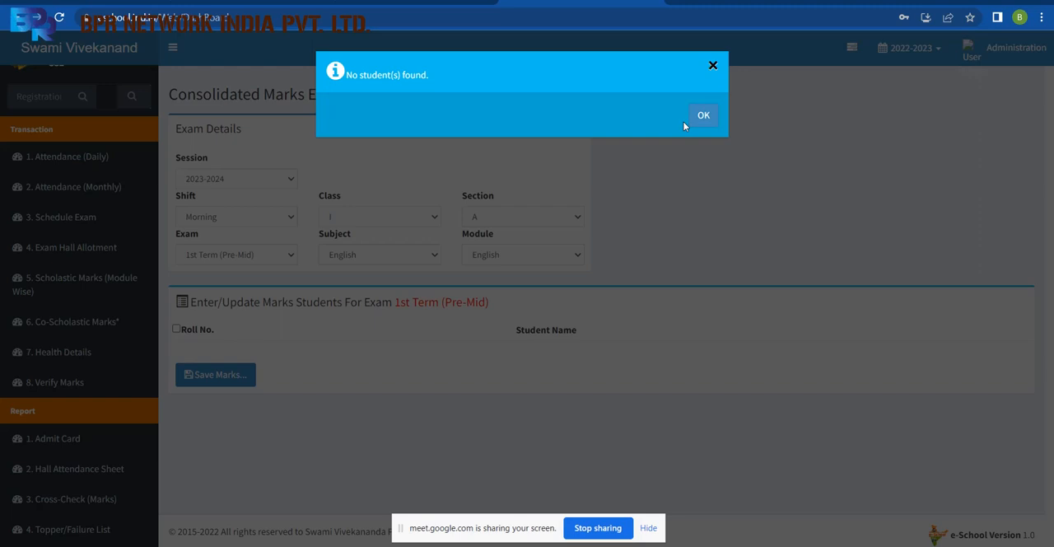
left_click(712, 117)
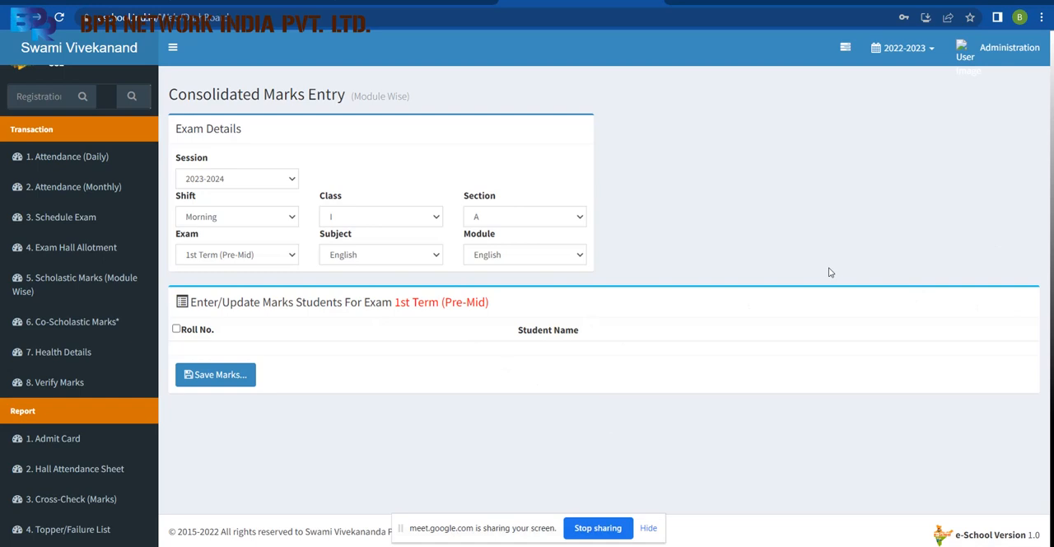
Switch the marks entry session to 2022-2023, with the Morning shift.
left_click(287, 179)
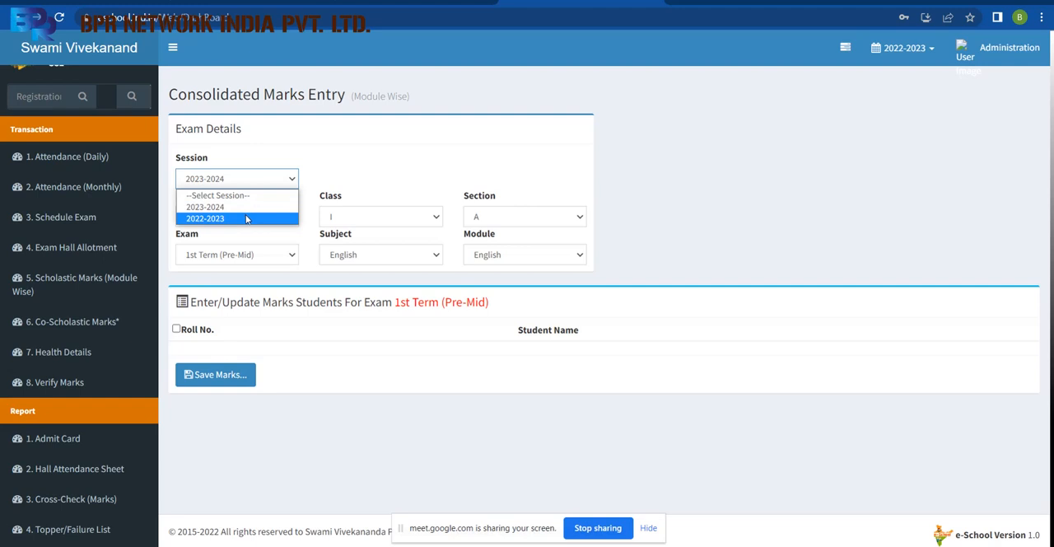
left_click(245, 218)
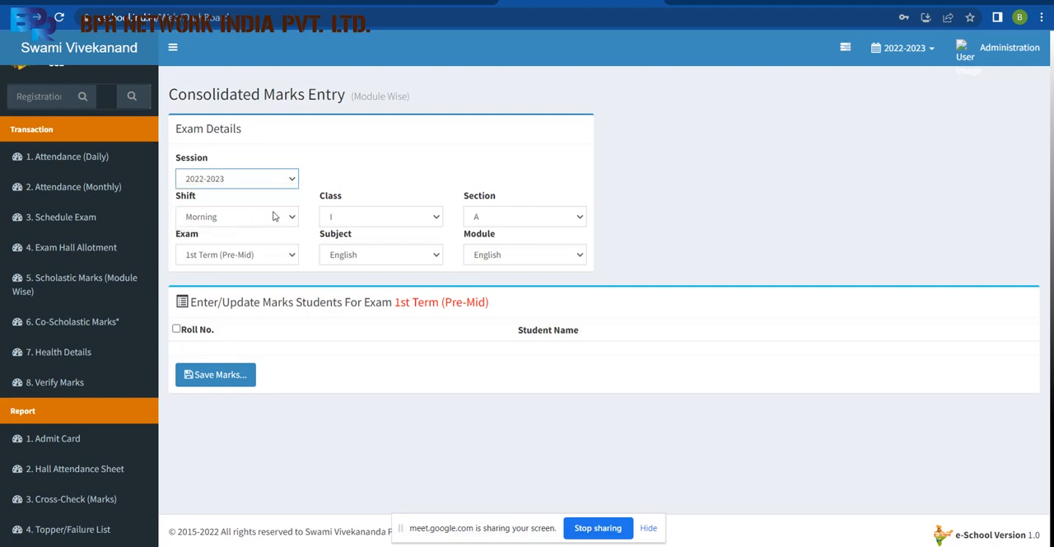
left_click(276, 216)
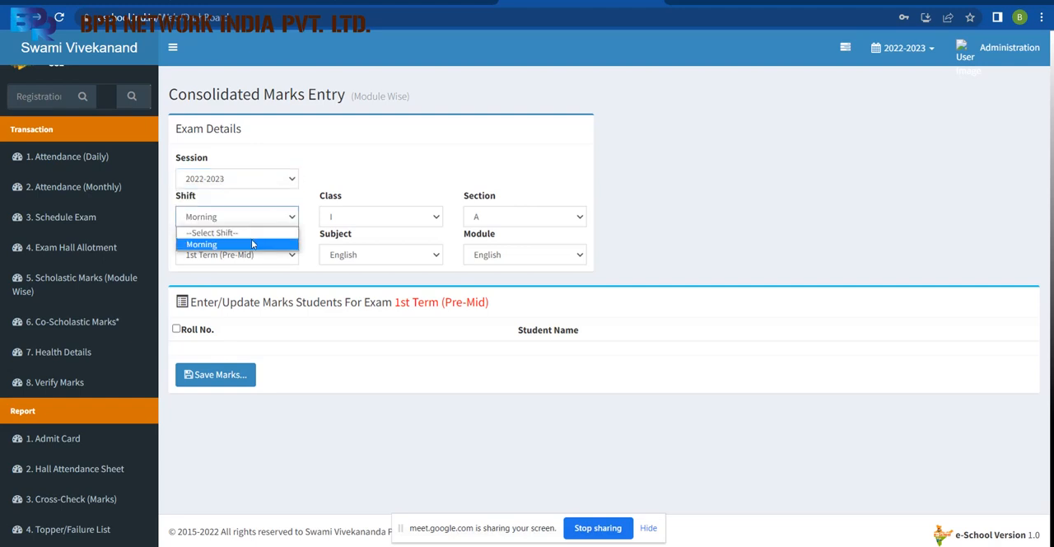
left_click(249, 244)
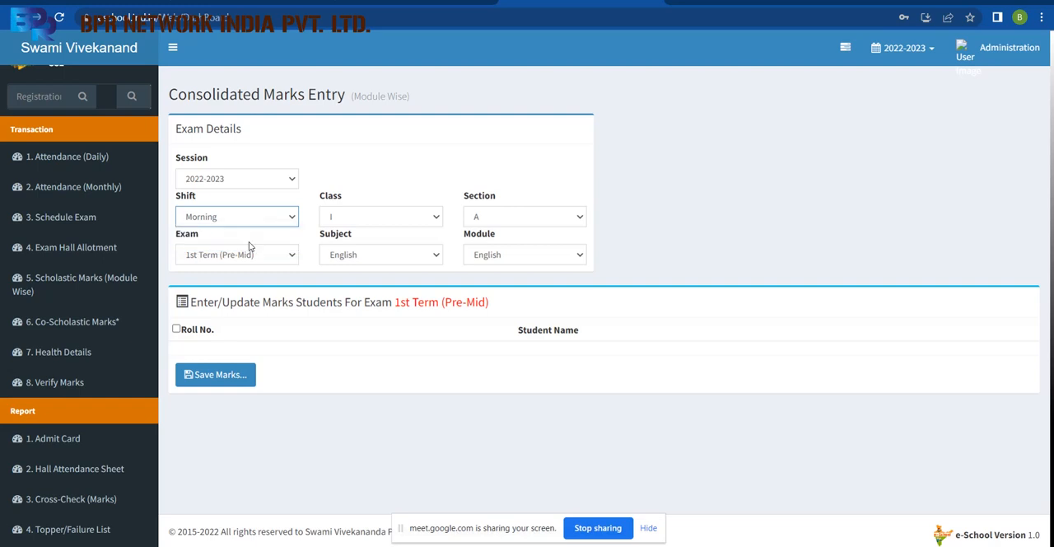
Reselect section A and the English module to load the class I students for marks entry.
left_click(482, 217)
left_click(485, 256)
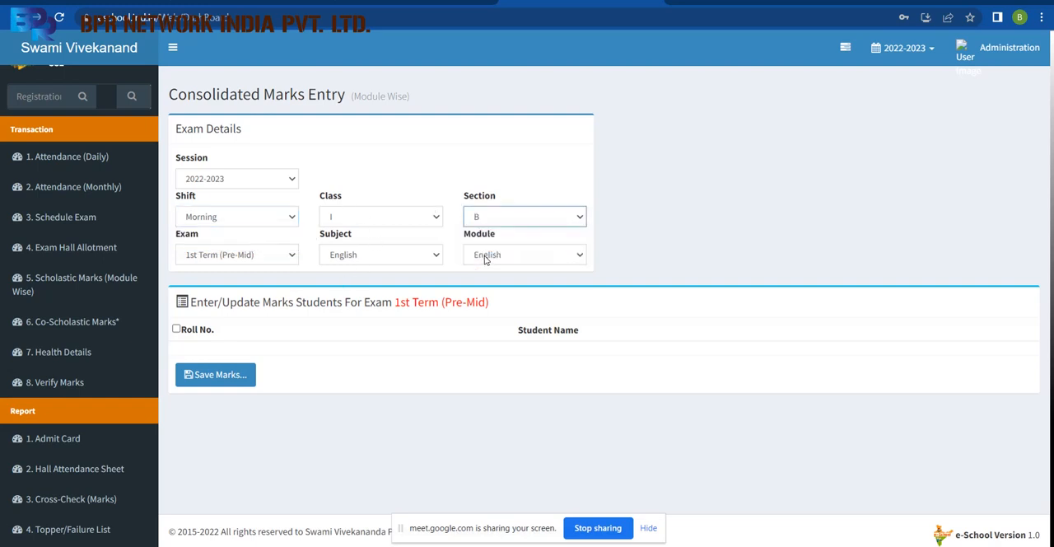
left_click(509, 214)
left_click(492, 246)
left_click(494, 254)
left_click(492, 267)
left_click(496, 257)
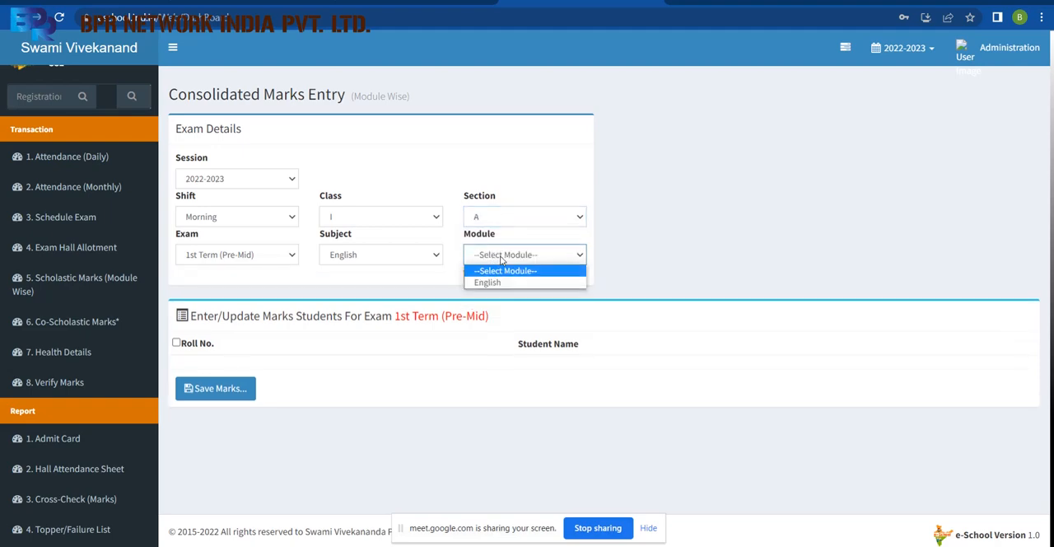
left_click(497, 280)
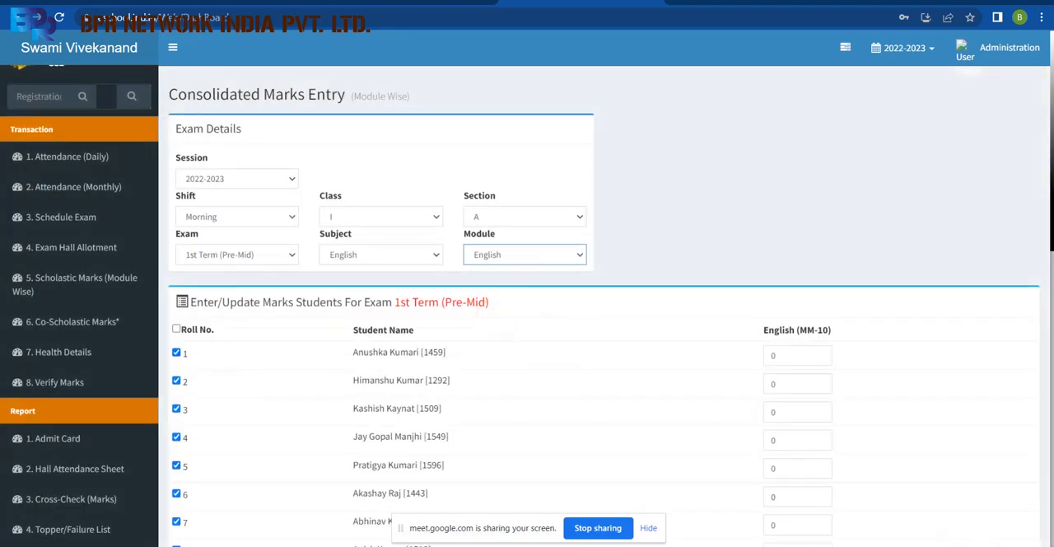
Examine the student list and the English marks column for the 1st Term (Pre-Mid) exam.
scroll(981, 203, "down", 4)
scroll(981, 203, "up", 3)
scroll(1051, 217, "down", 2)
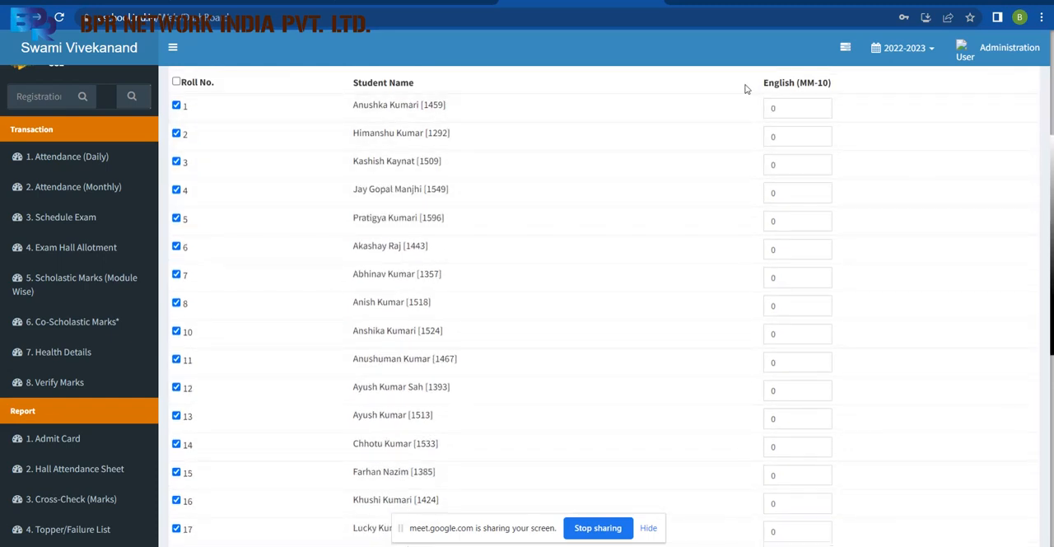
left_click_drag(762, 89, 831, 80)
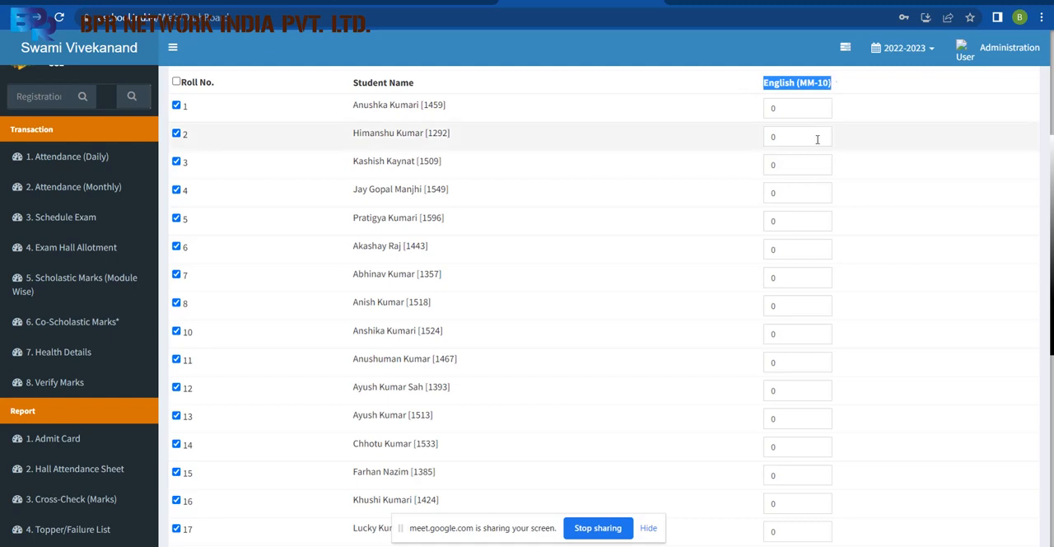
left_click(828, 496)
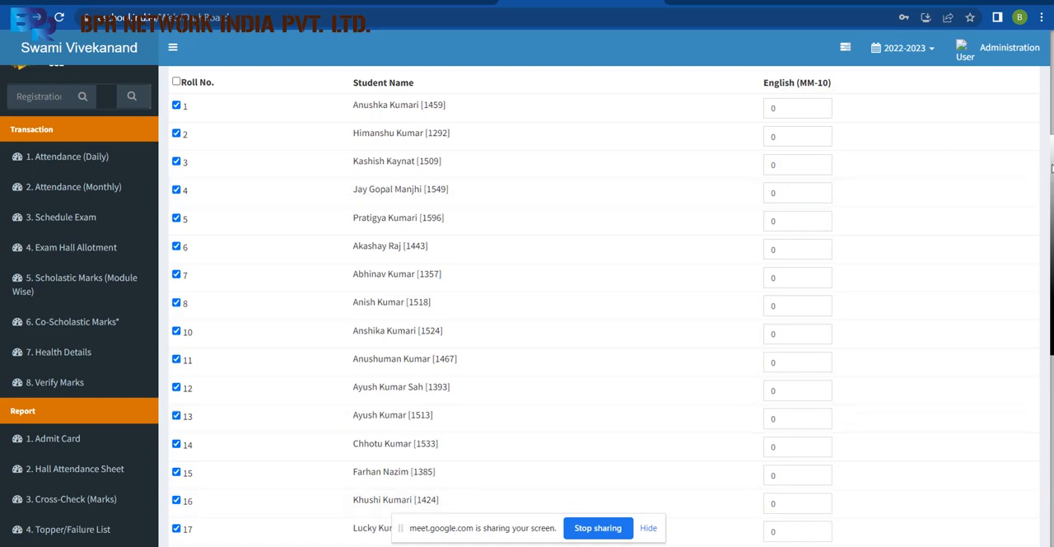
left_click_drag(1050, 168, 1051, 84)
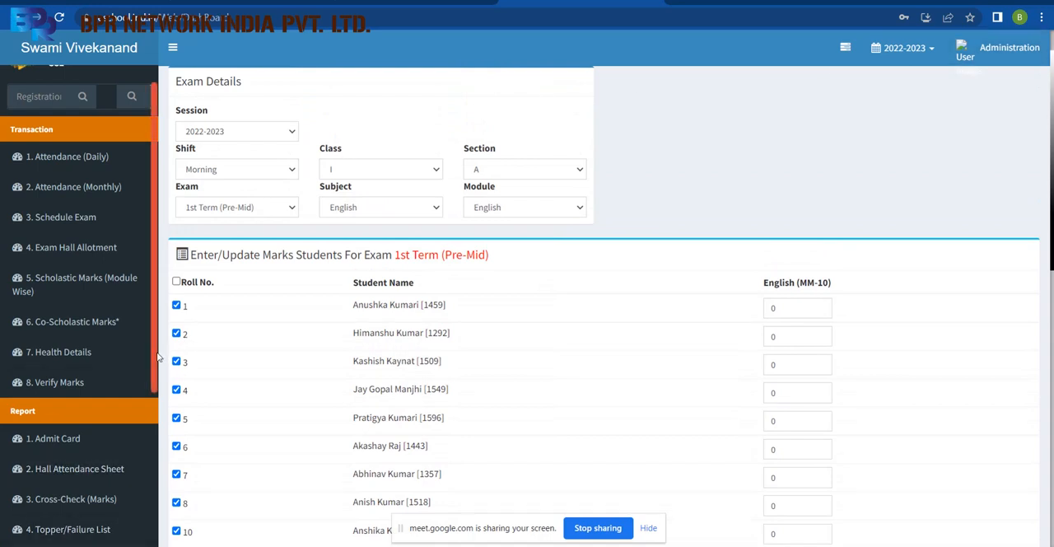
Change the marks entry exam to 1st Term (Note Book) and dismiss the notice.
scroll(154, 357, "down", 3)
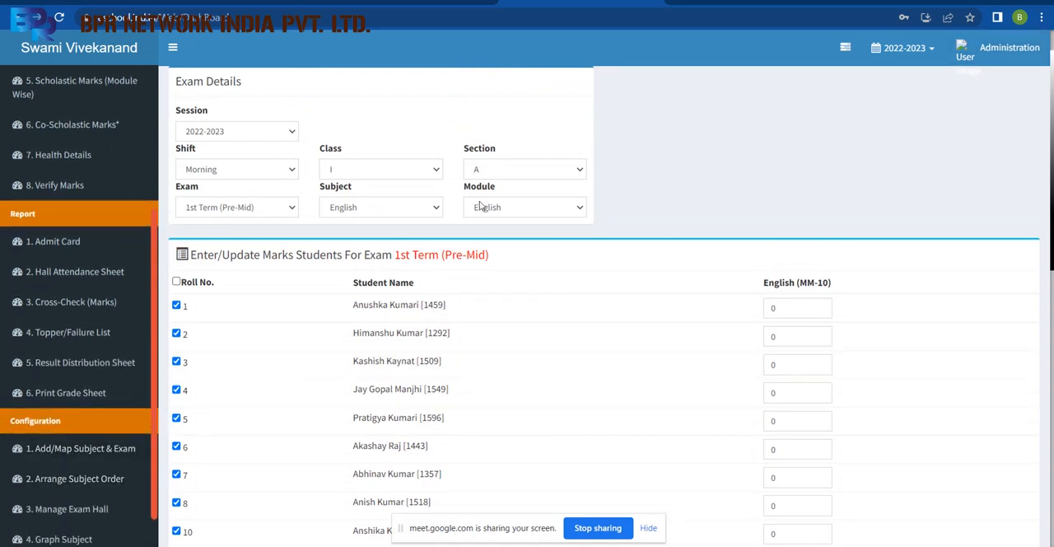
left_click(247, 212)
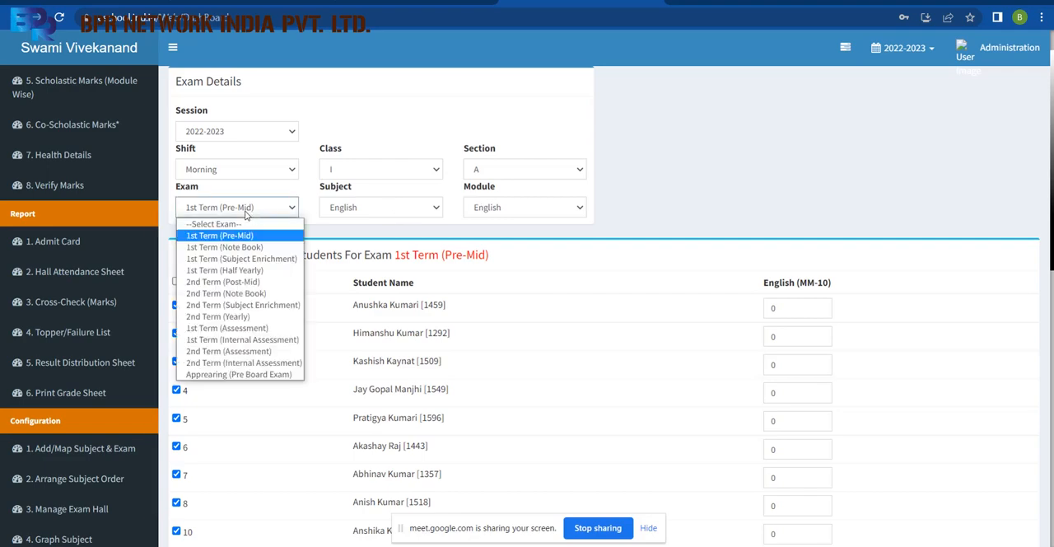
left_click(242, 248)
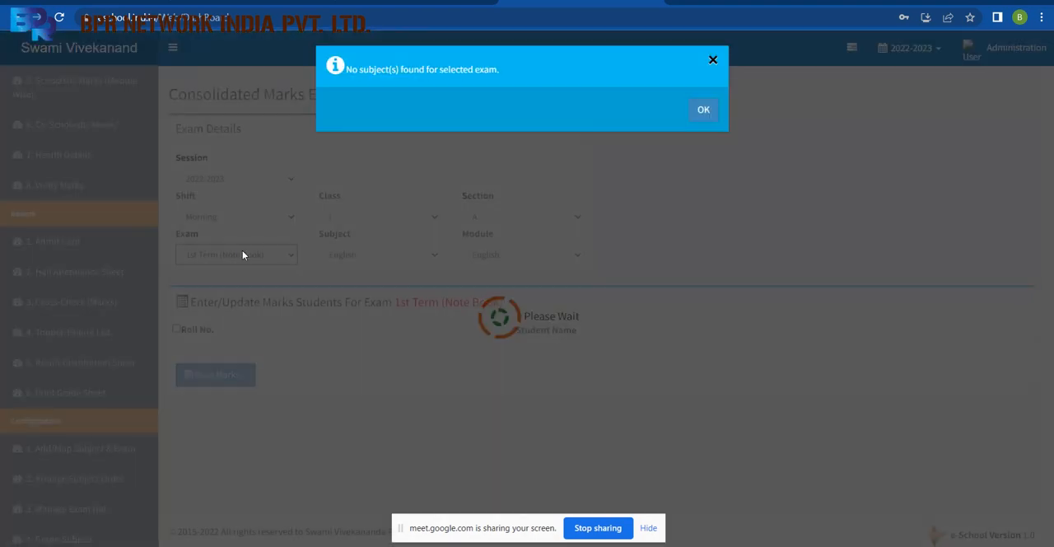
left_click(705, 114)
Reset the subject selection and choose English again with the English module to load the Note Book marks list.
left_click(394, 262)
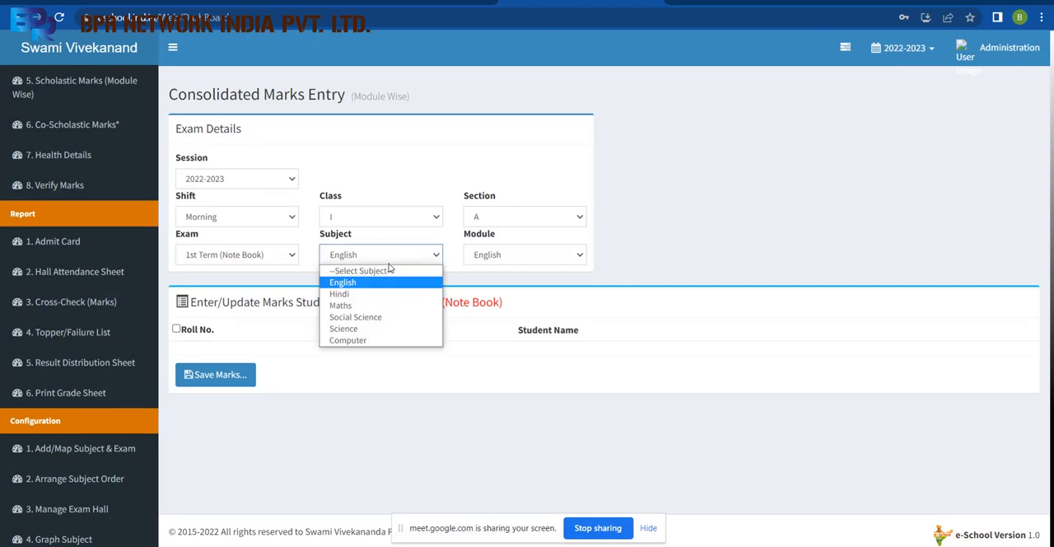
left_click(399, 285)
left_click(508, 260)
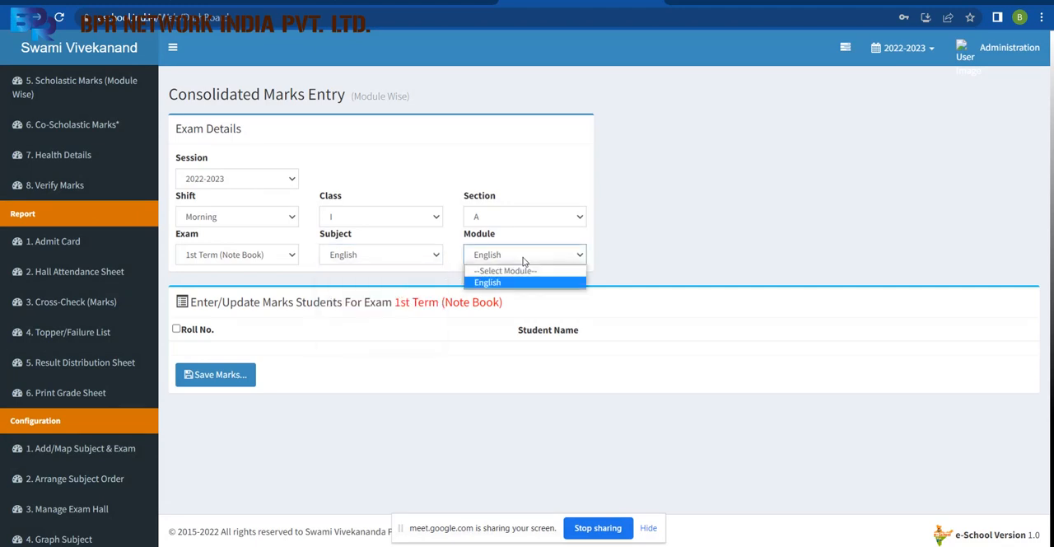
left_click(395, 261)
left_click(379, 272)
left_click(393, 257)
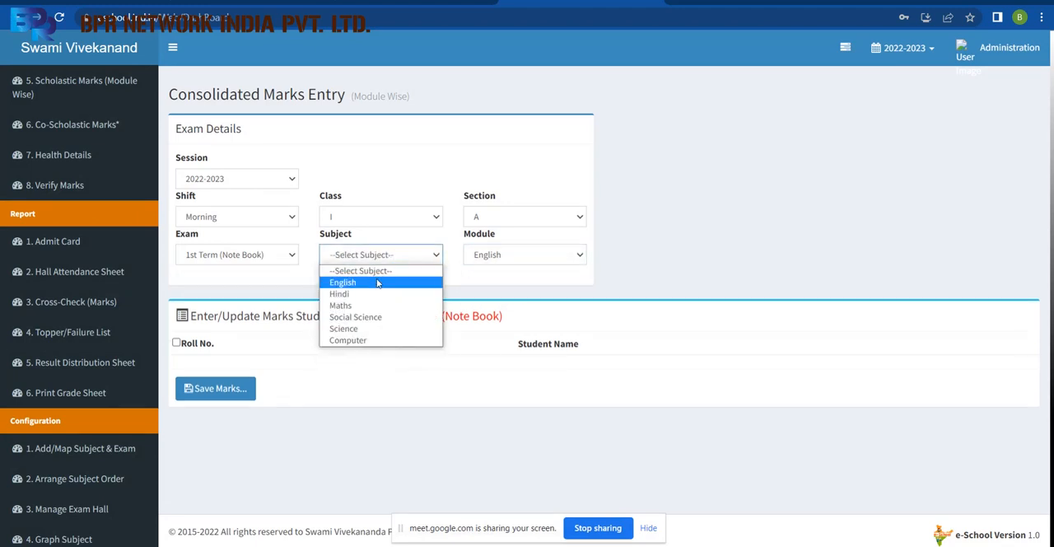
left_click(400, 283)
left_click(515, 256)
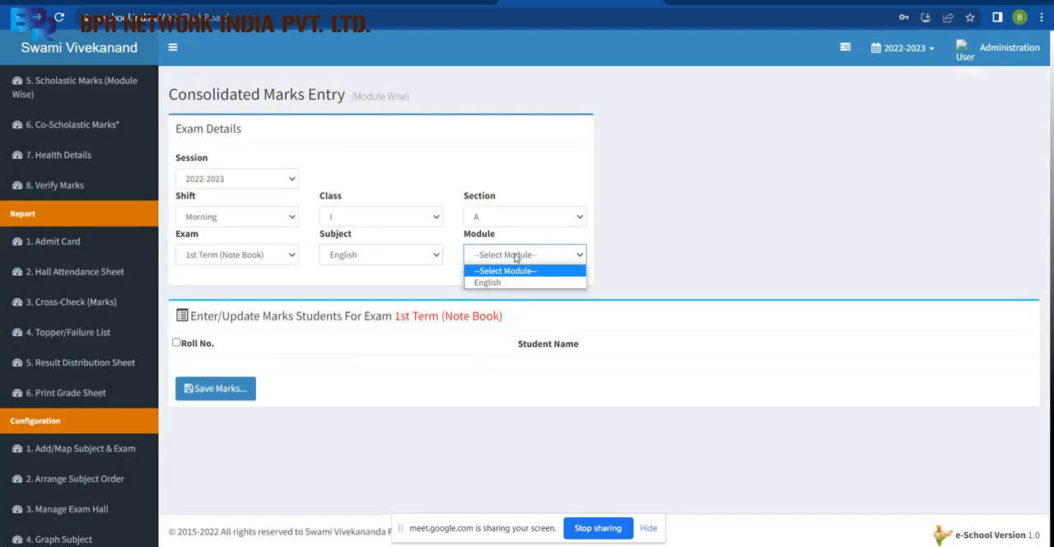
left_click(503, 282)
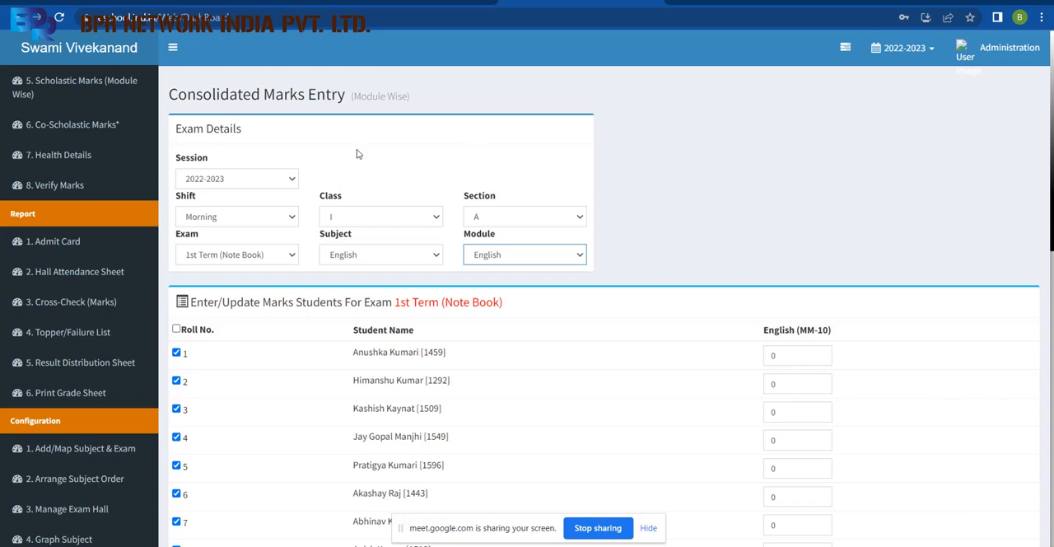
left_click_drag(155, 259, 152, 121)
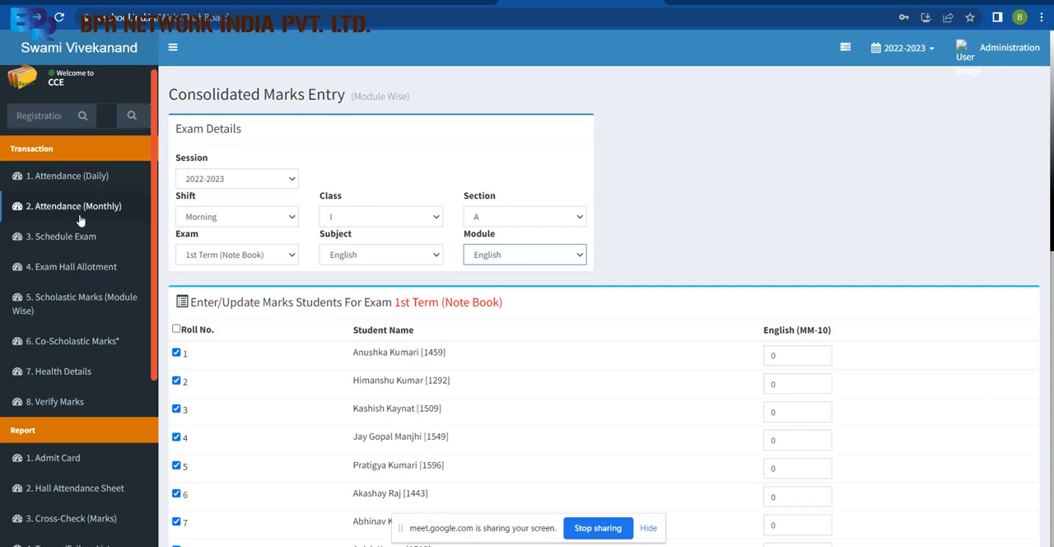
scroll(154, 278, "down", 4)
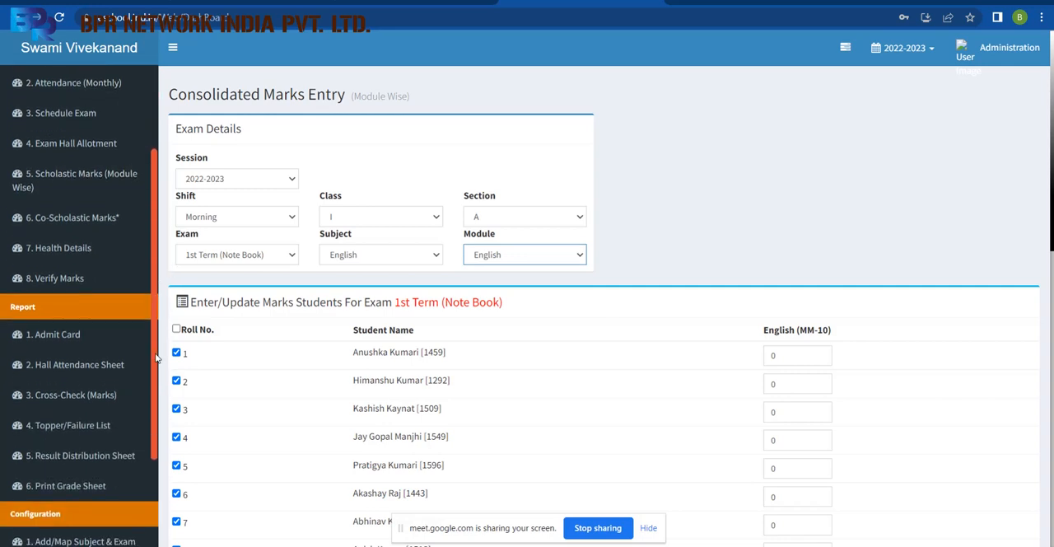
left_click_drag(154, 389, 154, 415)
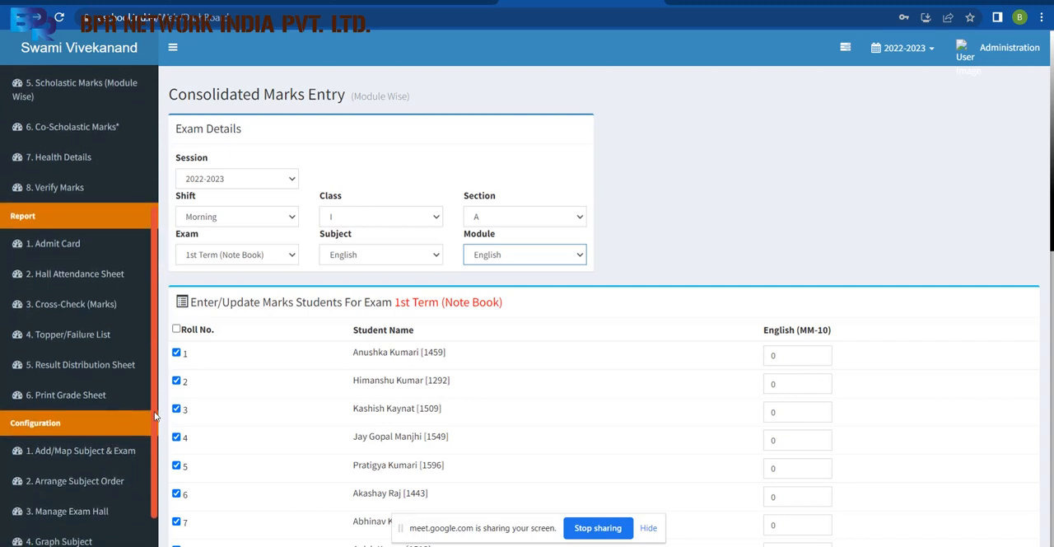
Generate the hall attendance sitting strip for session 2022-2023, 1st Term (Pre-Mid), 28 Jul 2022 11:30 AM-1:00 PM, and close its preview.
left_click(113, 275)
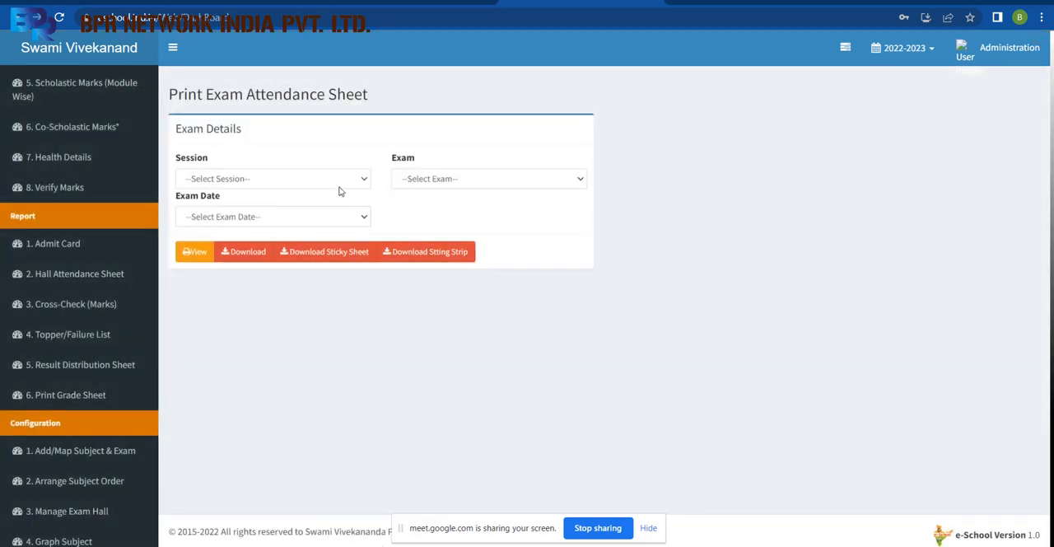
left_click(326, 179)
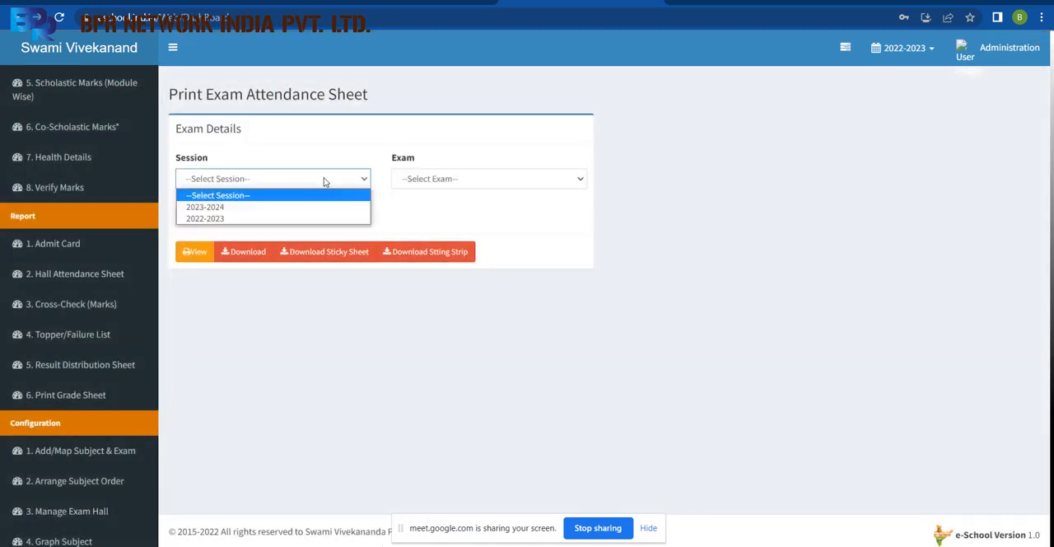
left_click(274, 218)
left_click(436, 177)
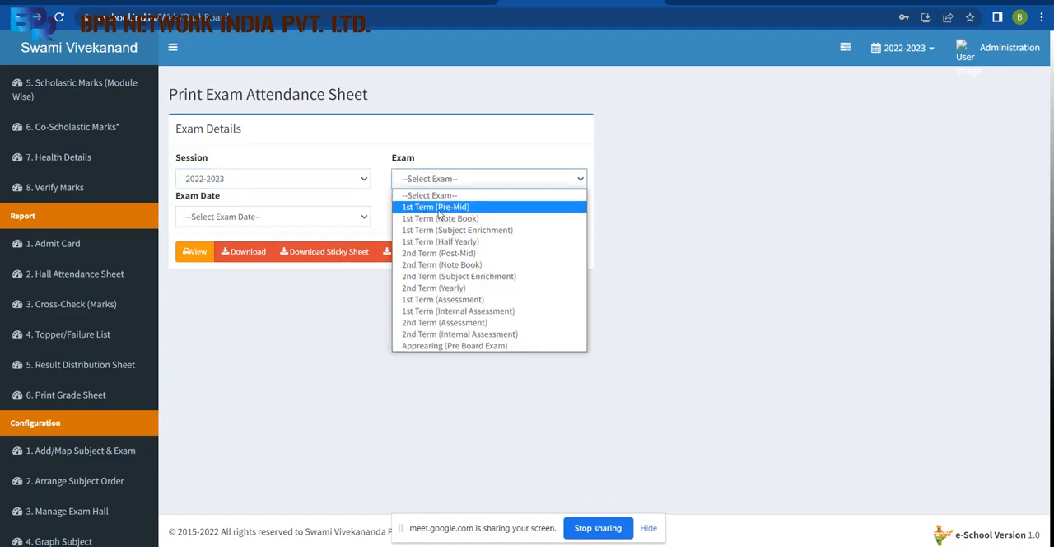
left_click(436, 206)
left_click(265, 218)
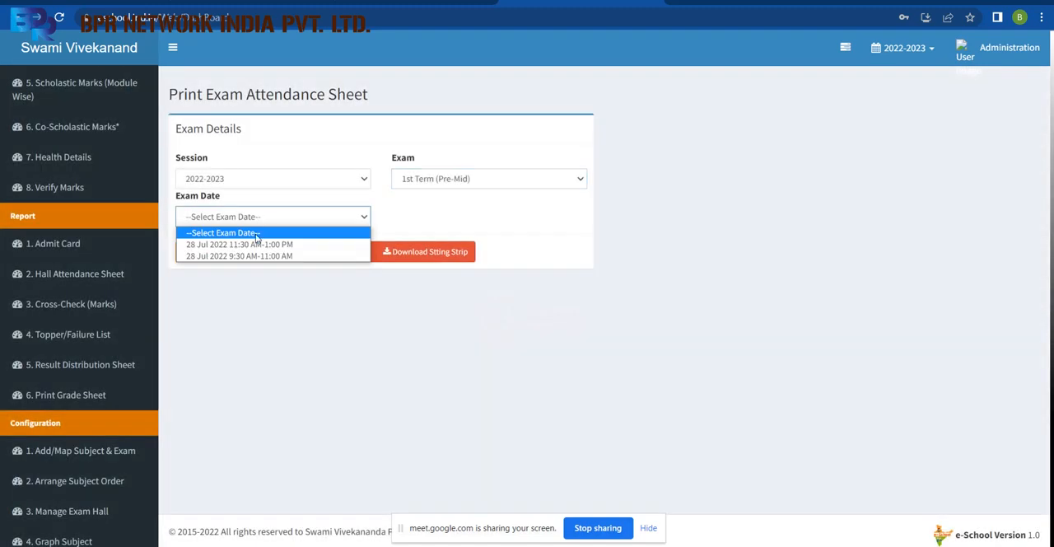
left_click(251, 244)
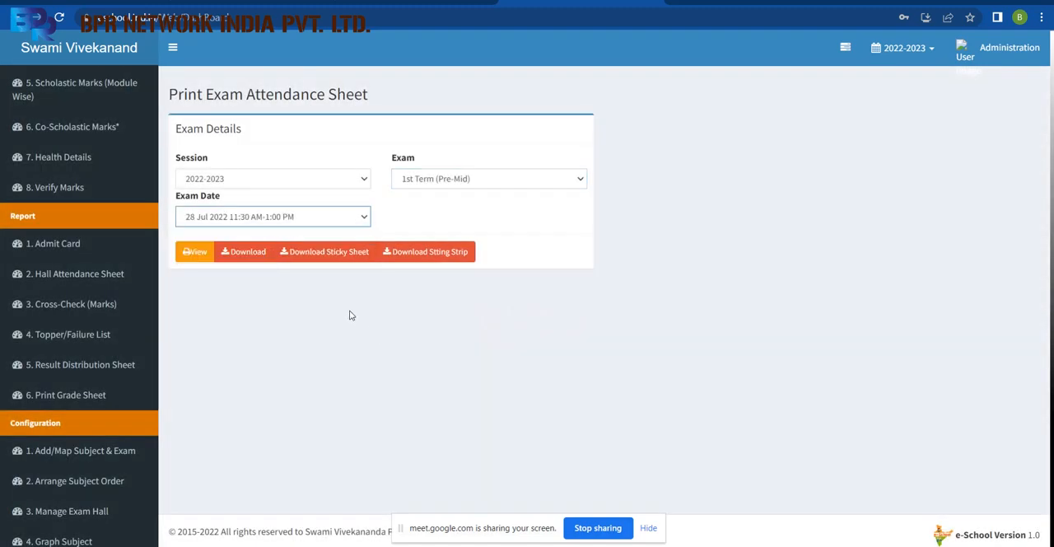
left_click(423, 258)
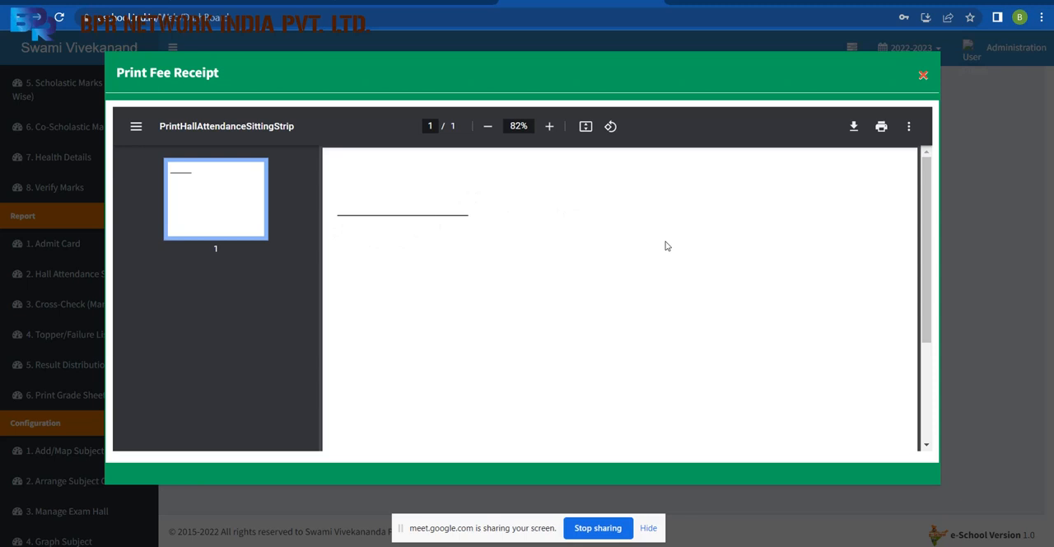
left_click(923, 78)
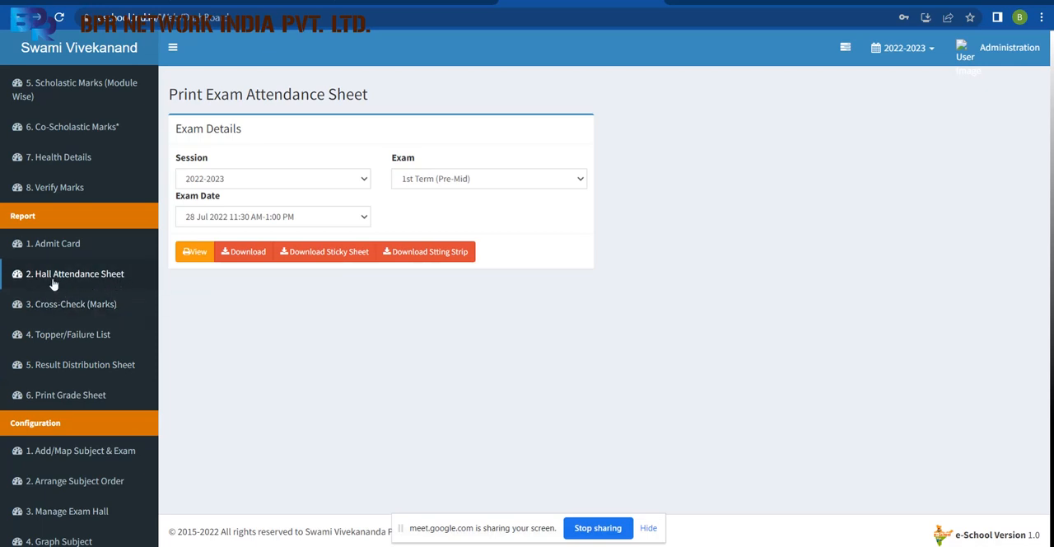
Reload the hall attendance sheet form and select session 2022-2023, exam 1st Term (Pre-Mid) and exam date 28 Jul 2022 9:30 AM-11:00 AM.
left_click(118, 275)
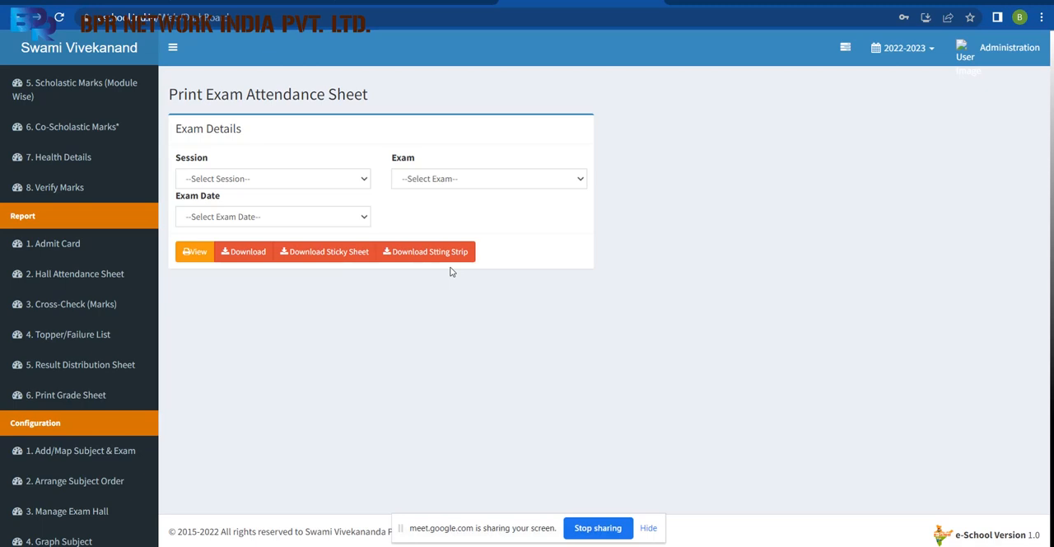
left_click(258, 176)
left_click(235, 218)
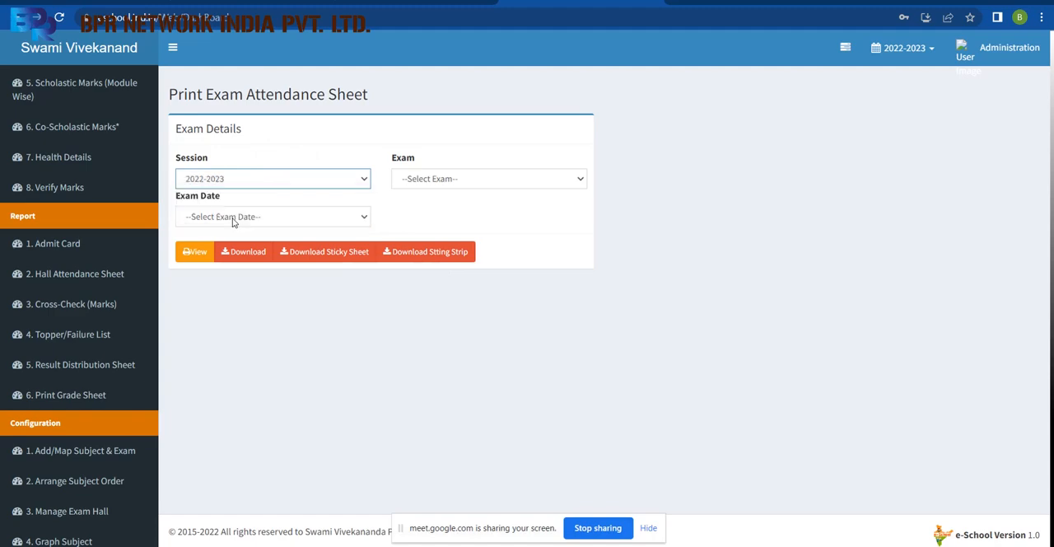
left_click(452, 180)
left_click(435, 208)
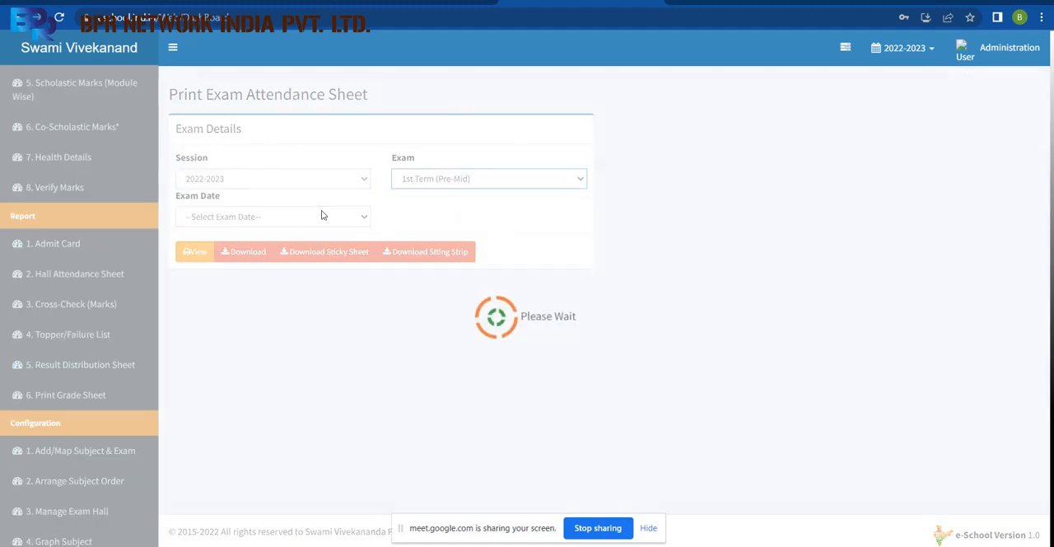
left_click(360, 218)
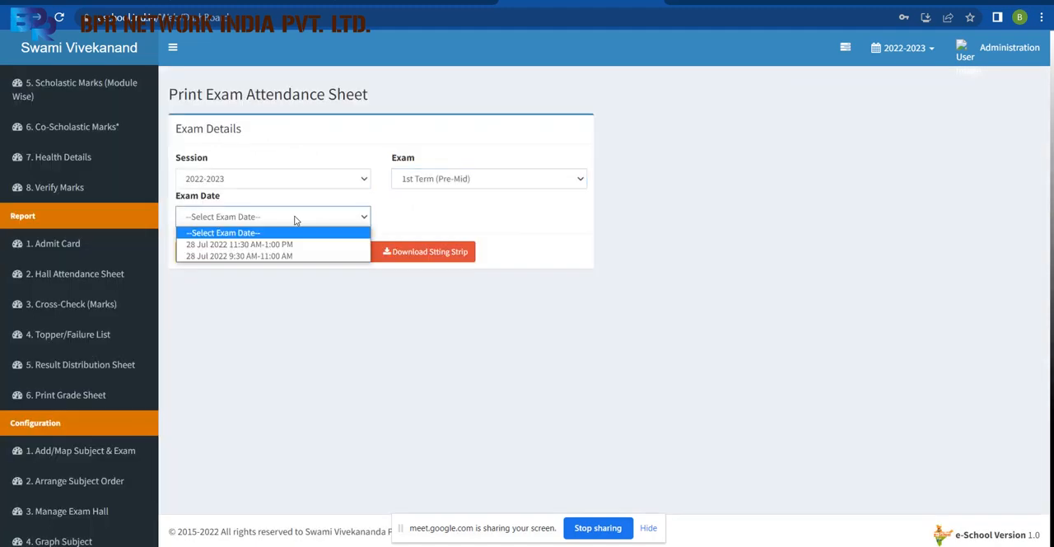
left_click(280, 256)
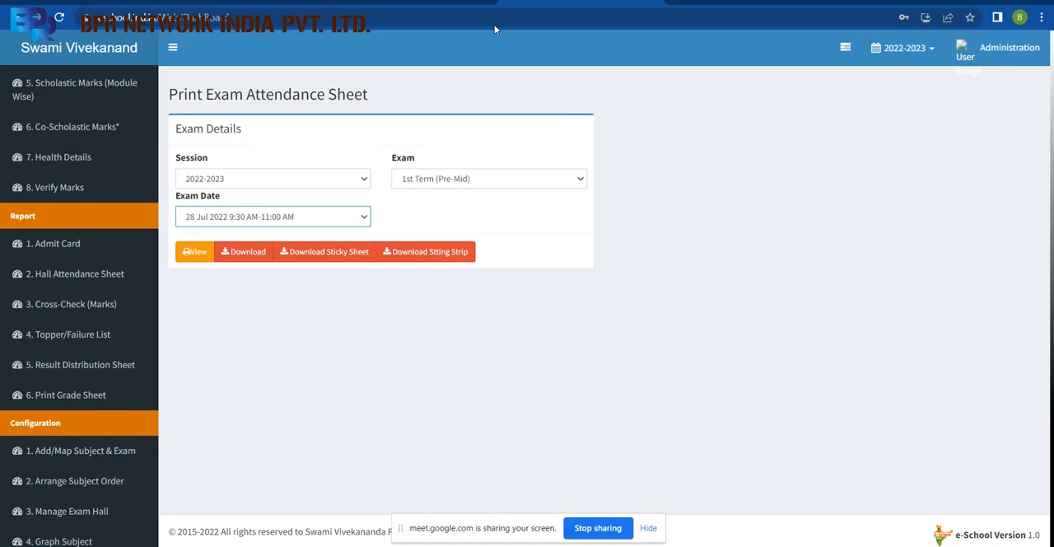
Switch to the Google Meet call and stop sharing the screen.
left_click(425, 1)
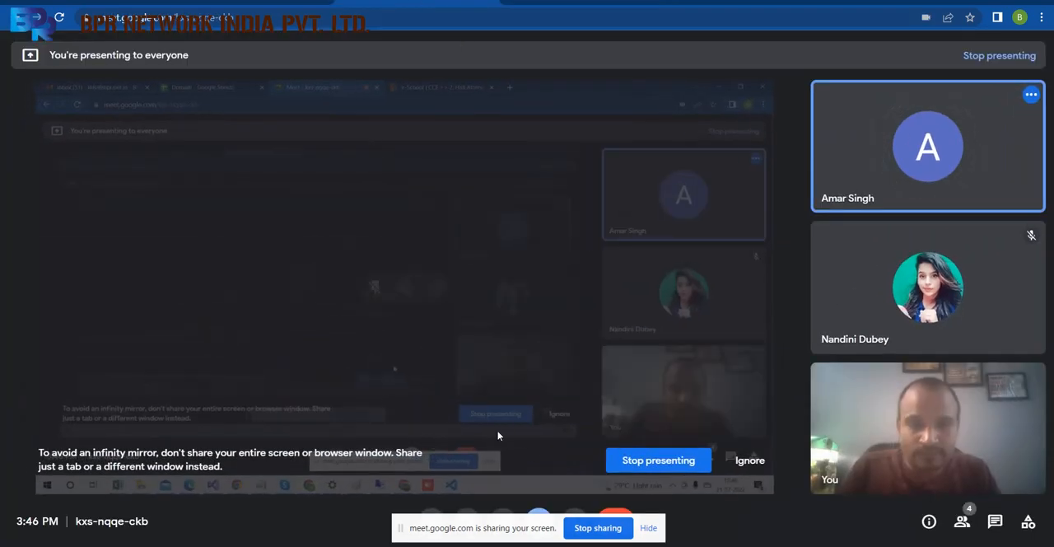
left_click(600, 531)
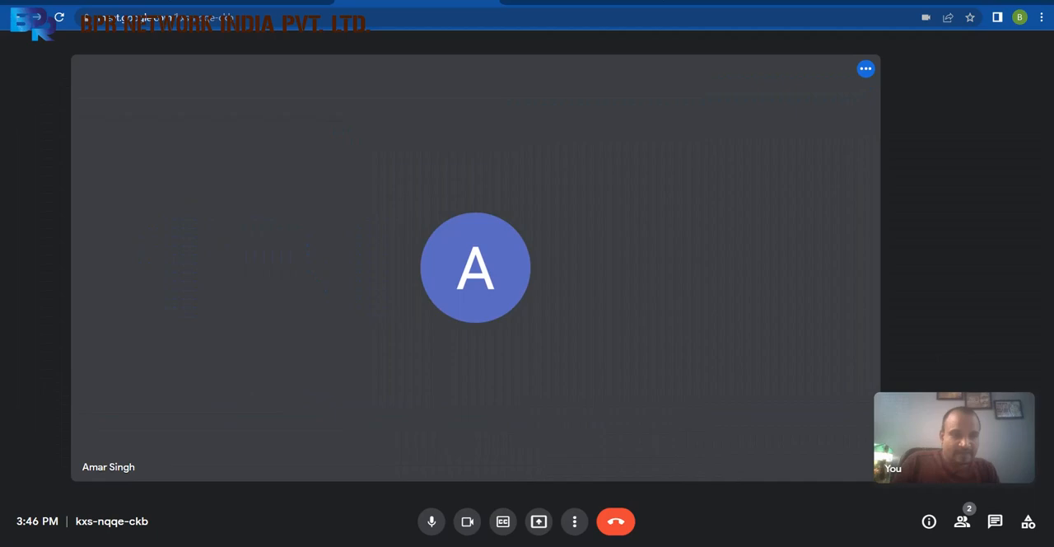
left_click(911, 545)
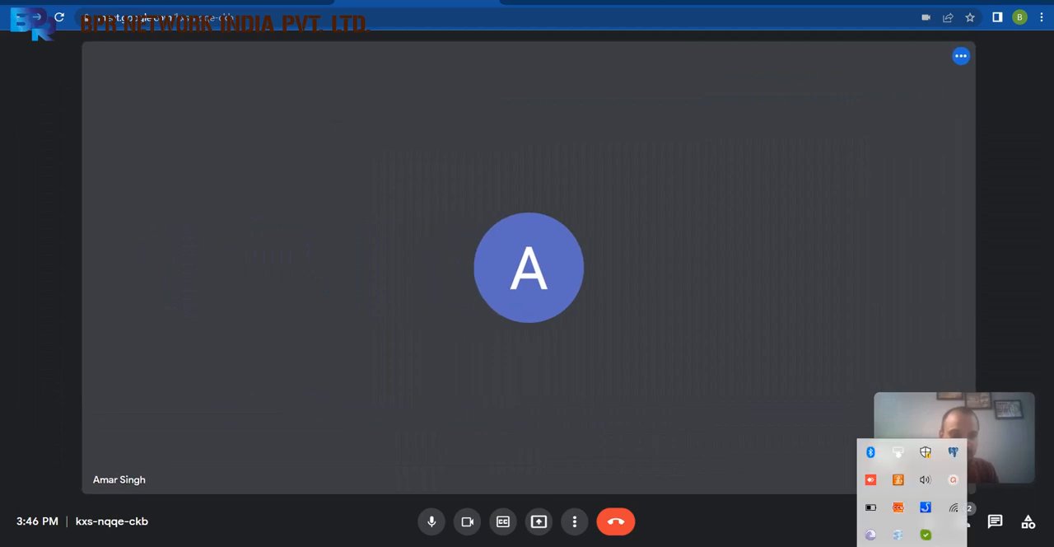
left_click(898, 479)
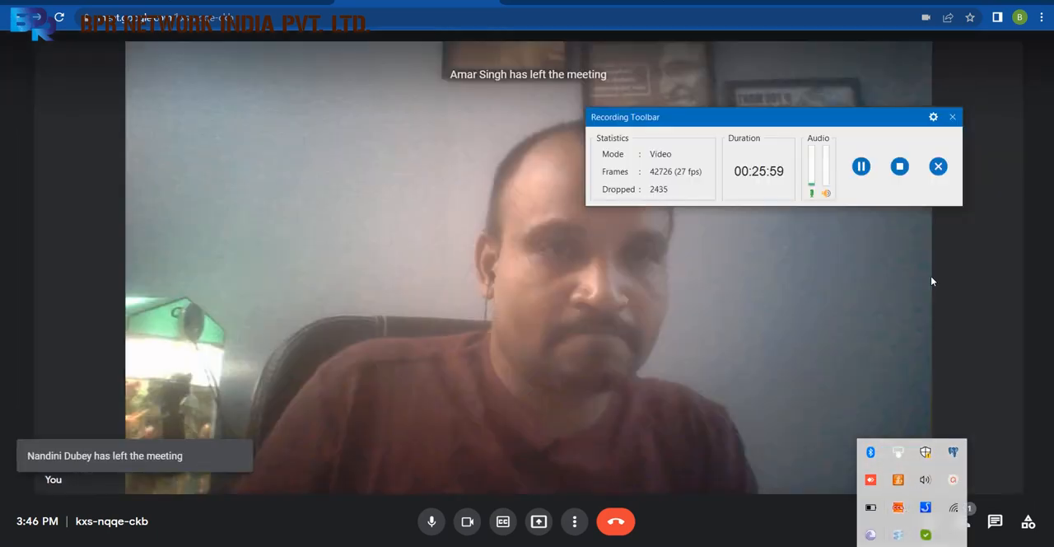
left_click(899, 166)
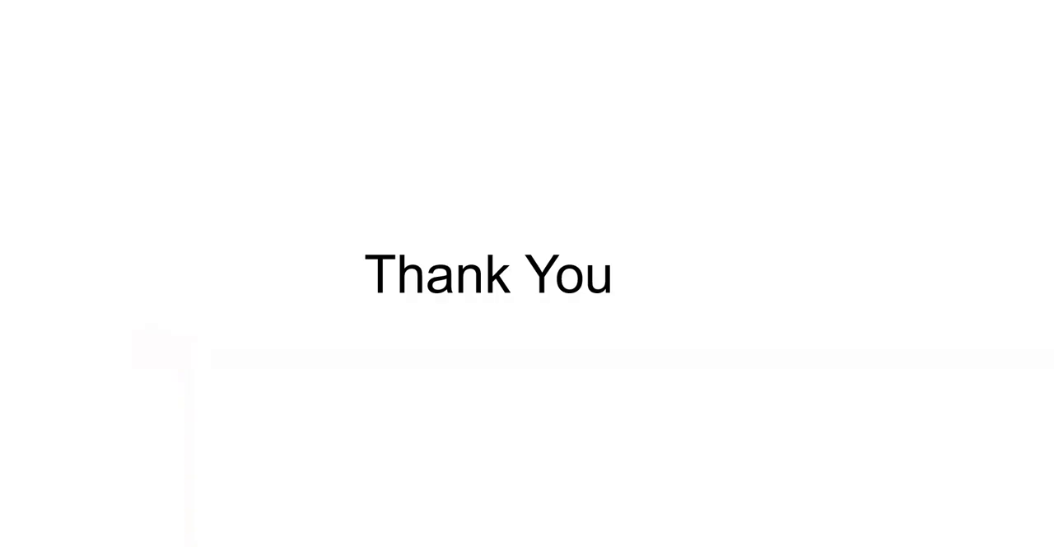